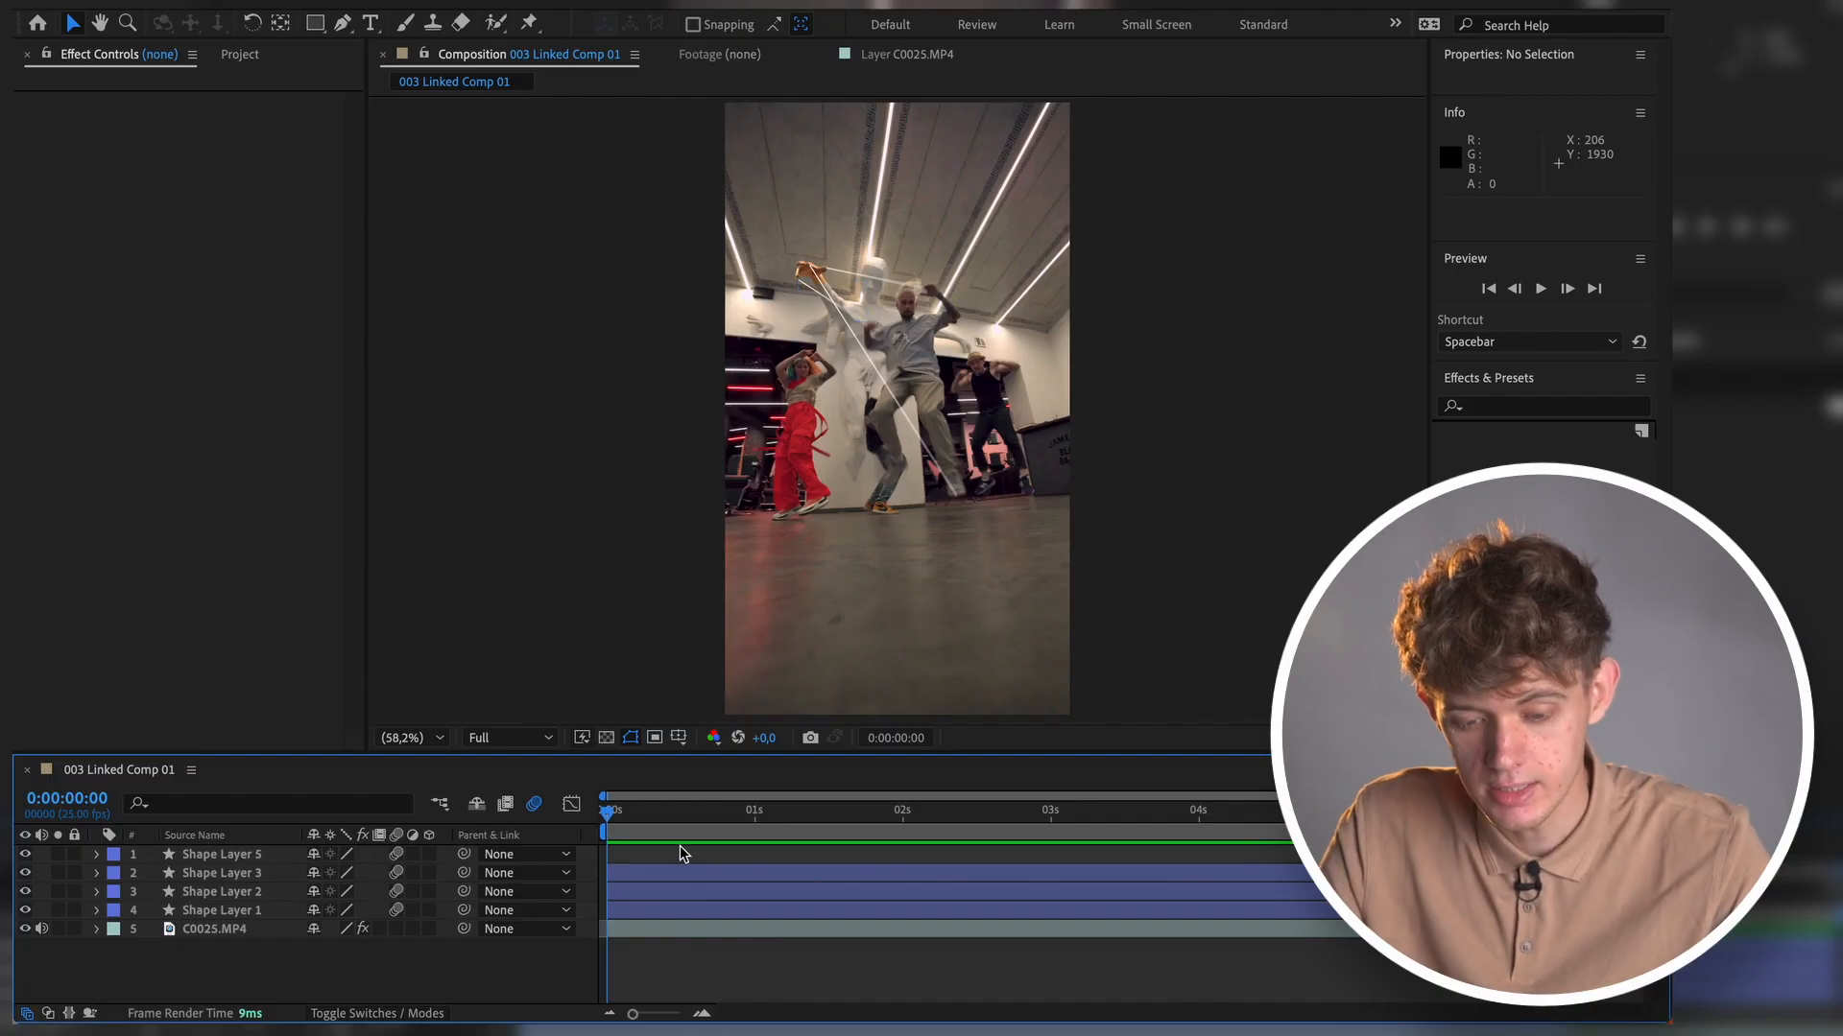
- At the first frame, draw a straight white 3 px line with the Pen tool from the statue's raised fingers to the lead dancer's lower leg
drag(615, 811, 572, 816)
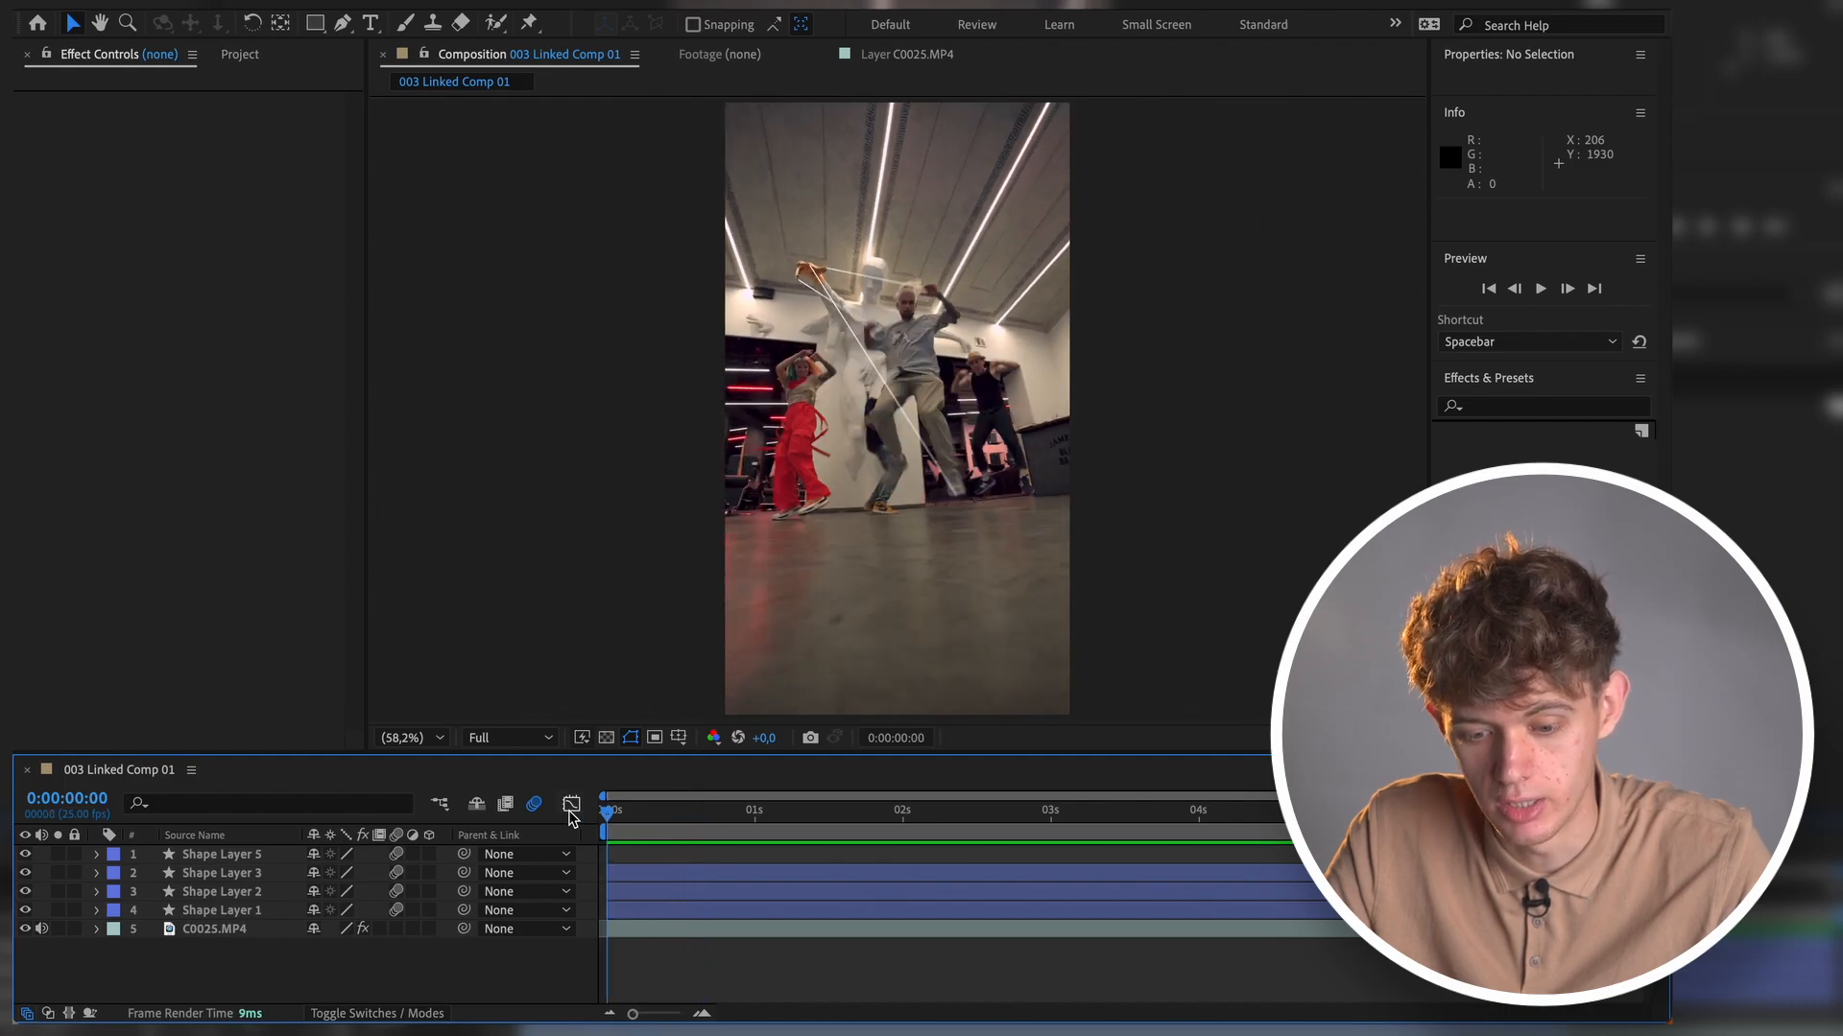
click(341, 22)
scroll(820, 247, up, 3)
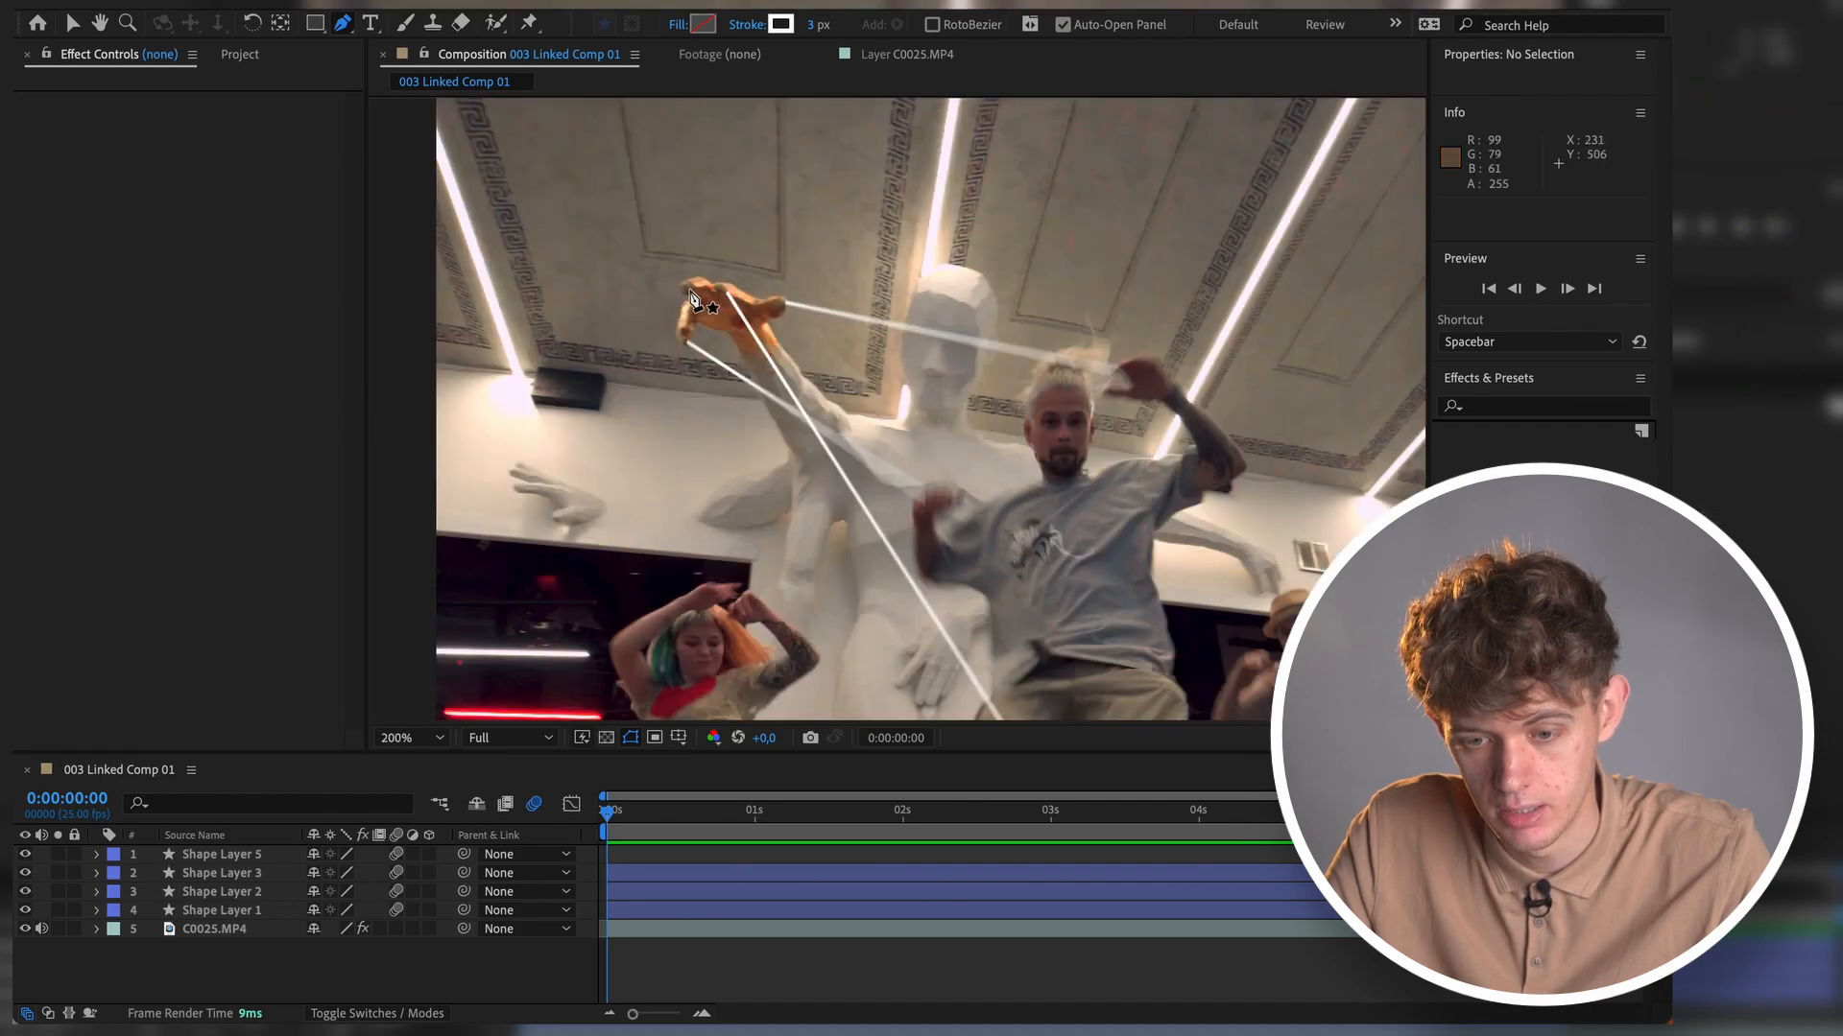
scroll(687, 300, down, 2)
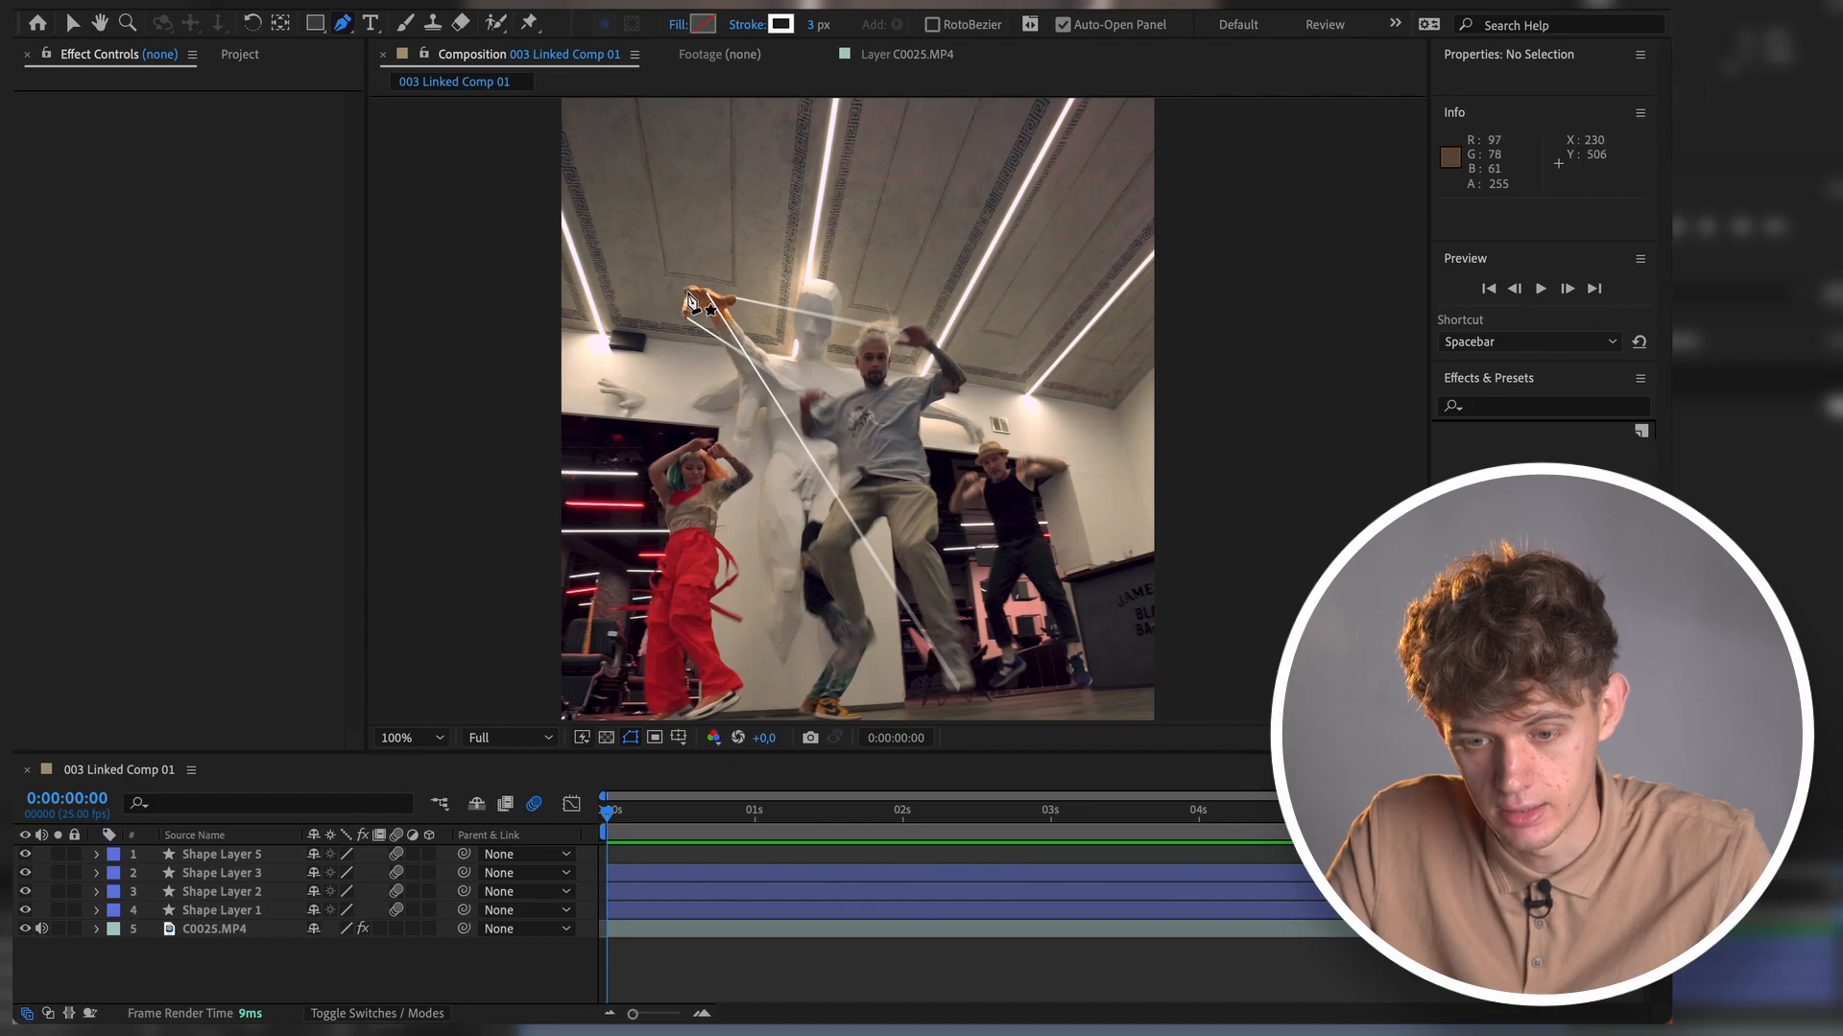
click(688, 291)
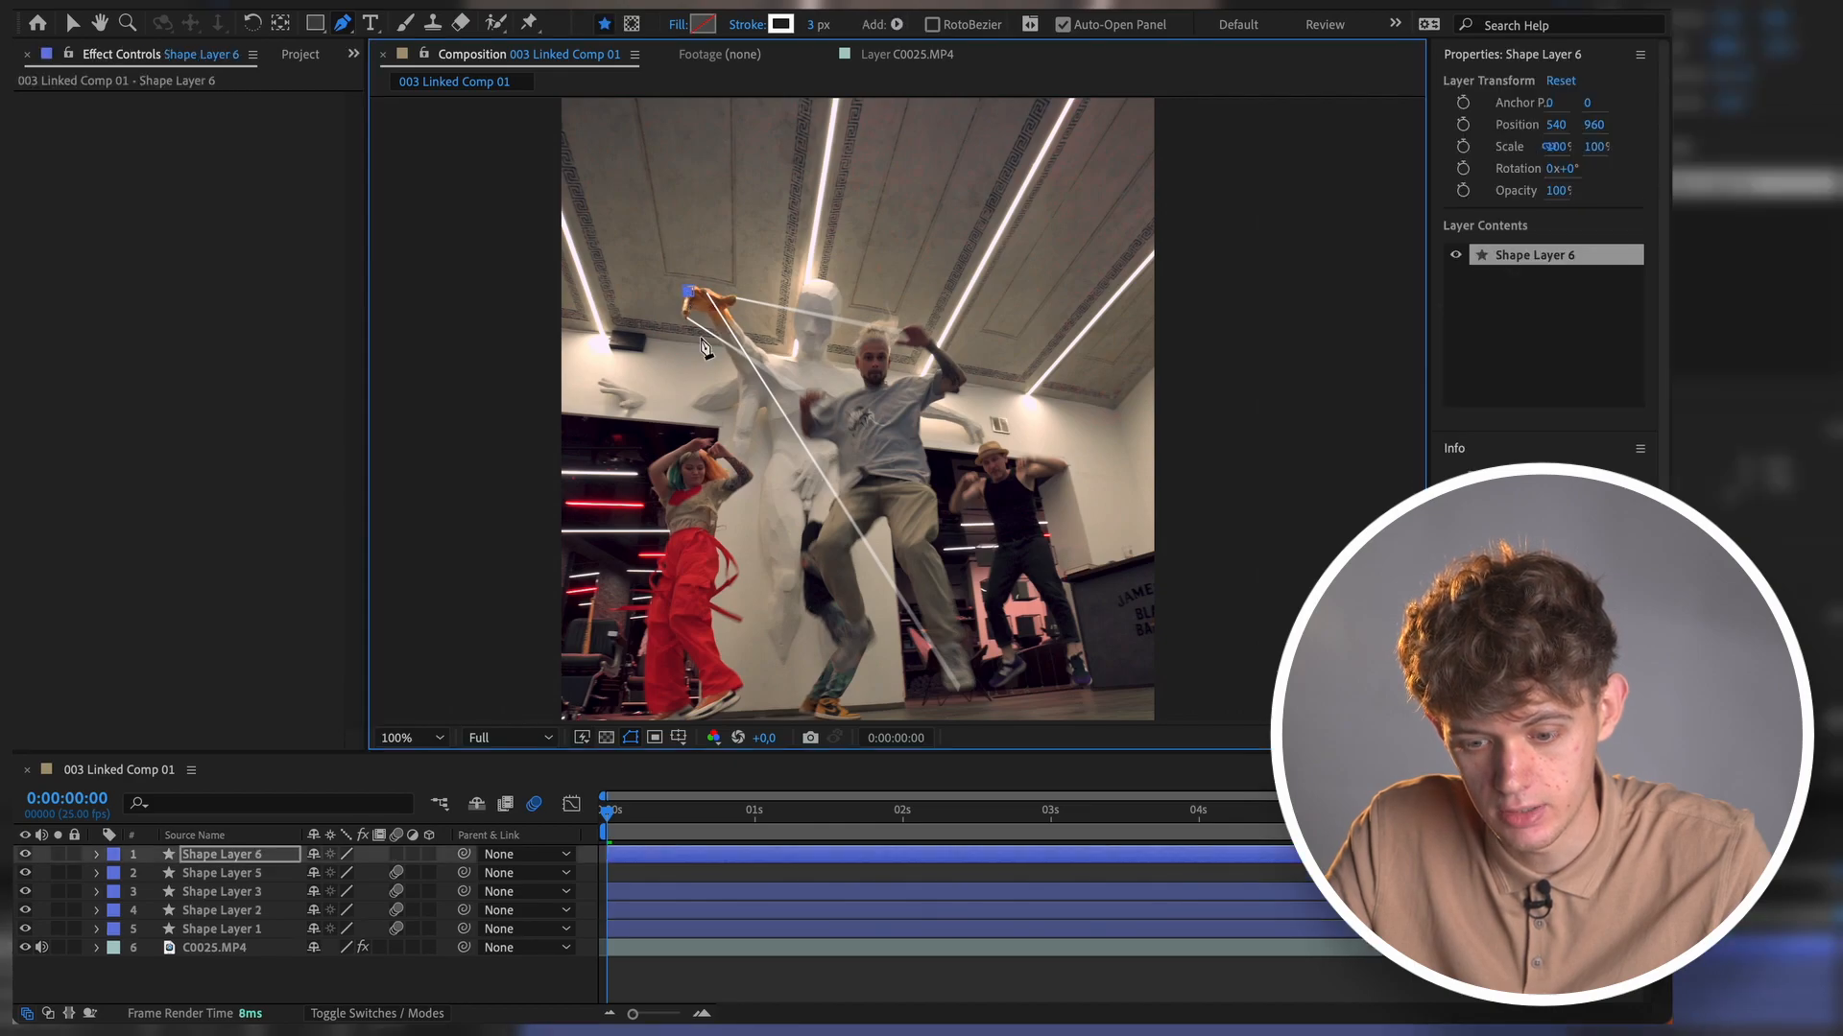
click(871, 631)
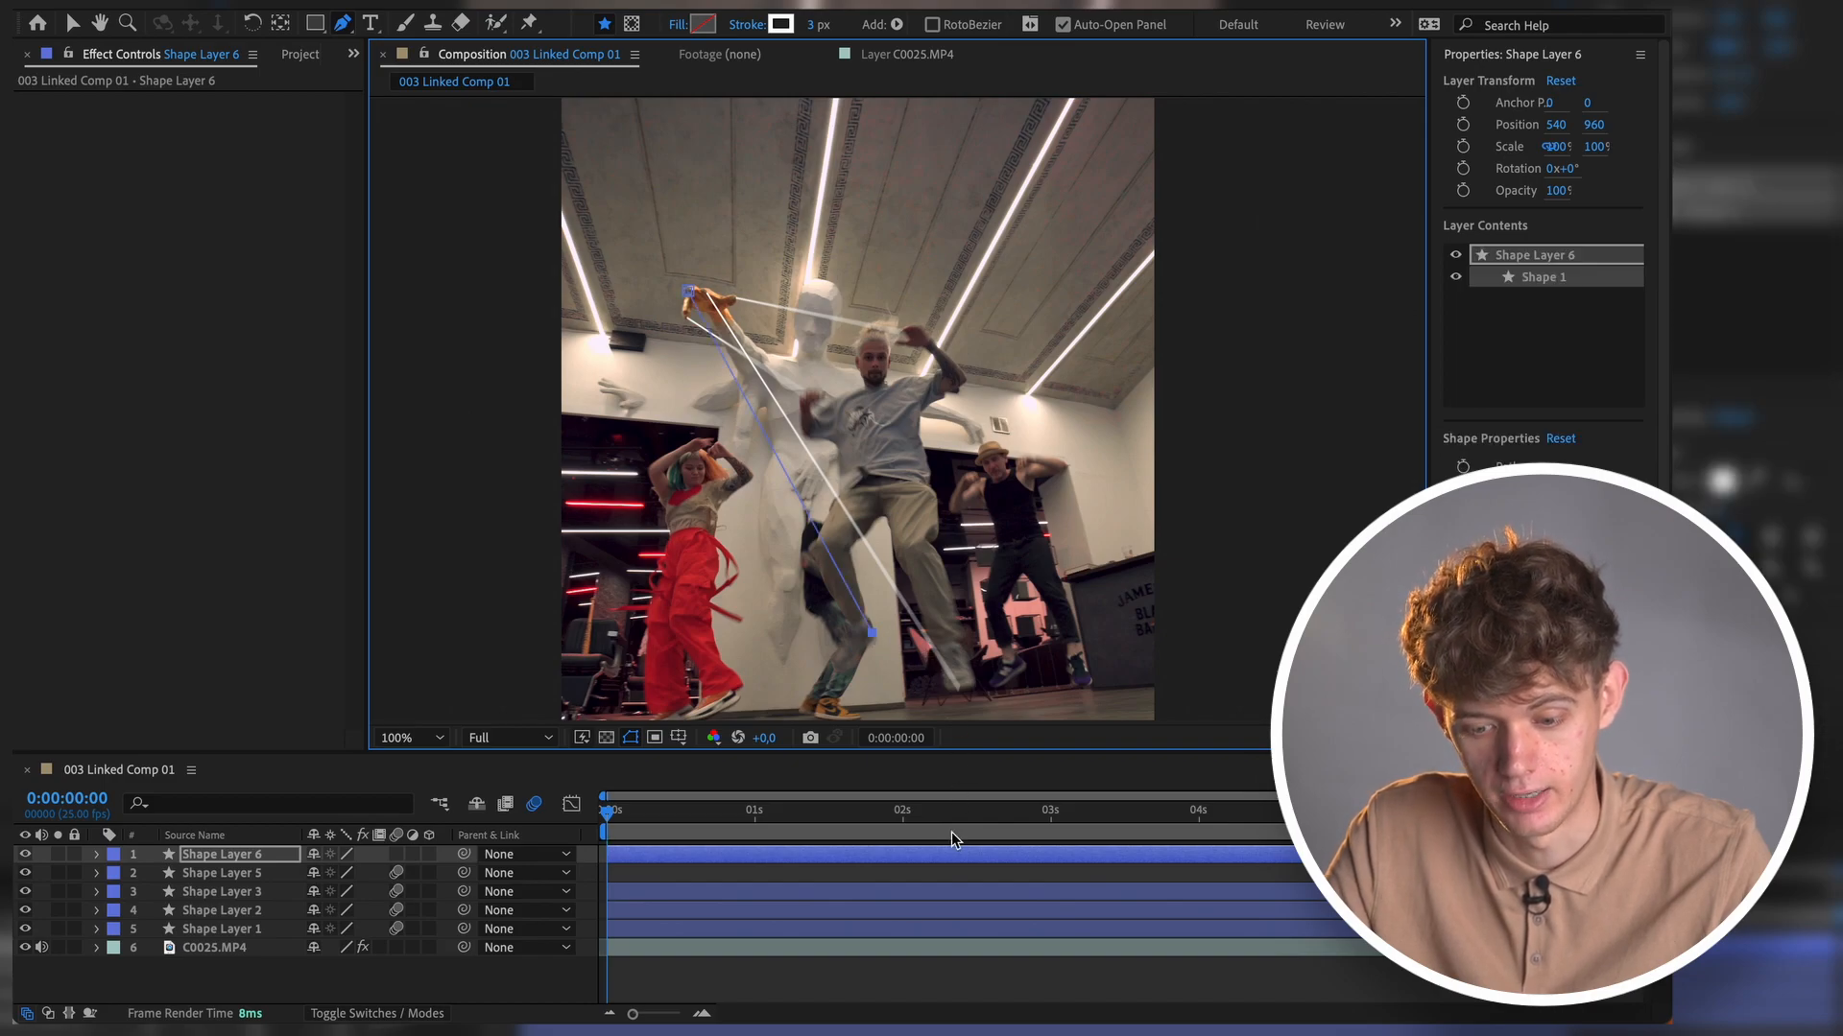
- Reveal the path property of the new line in Shape Layer 6 and start keyframing it at 0:00:00:00
click(840, 991)
click(661, 855)
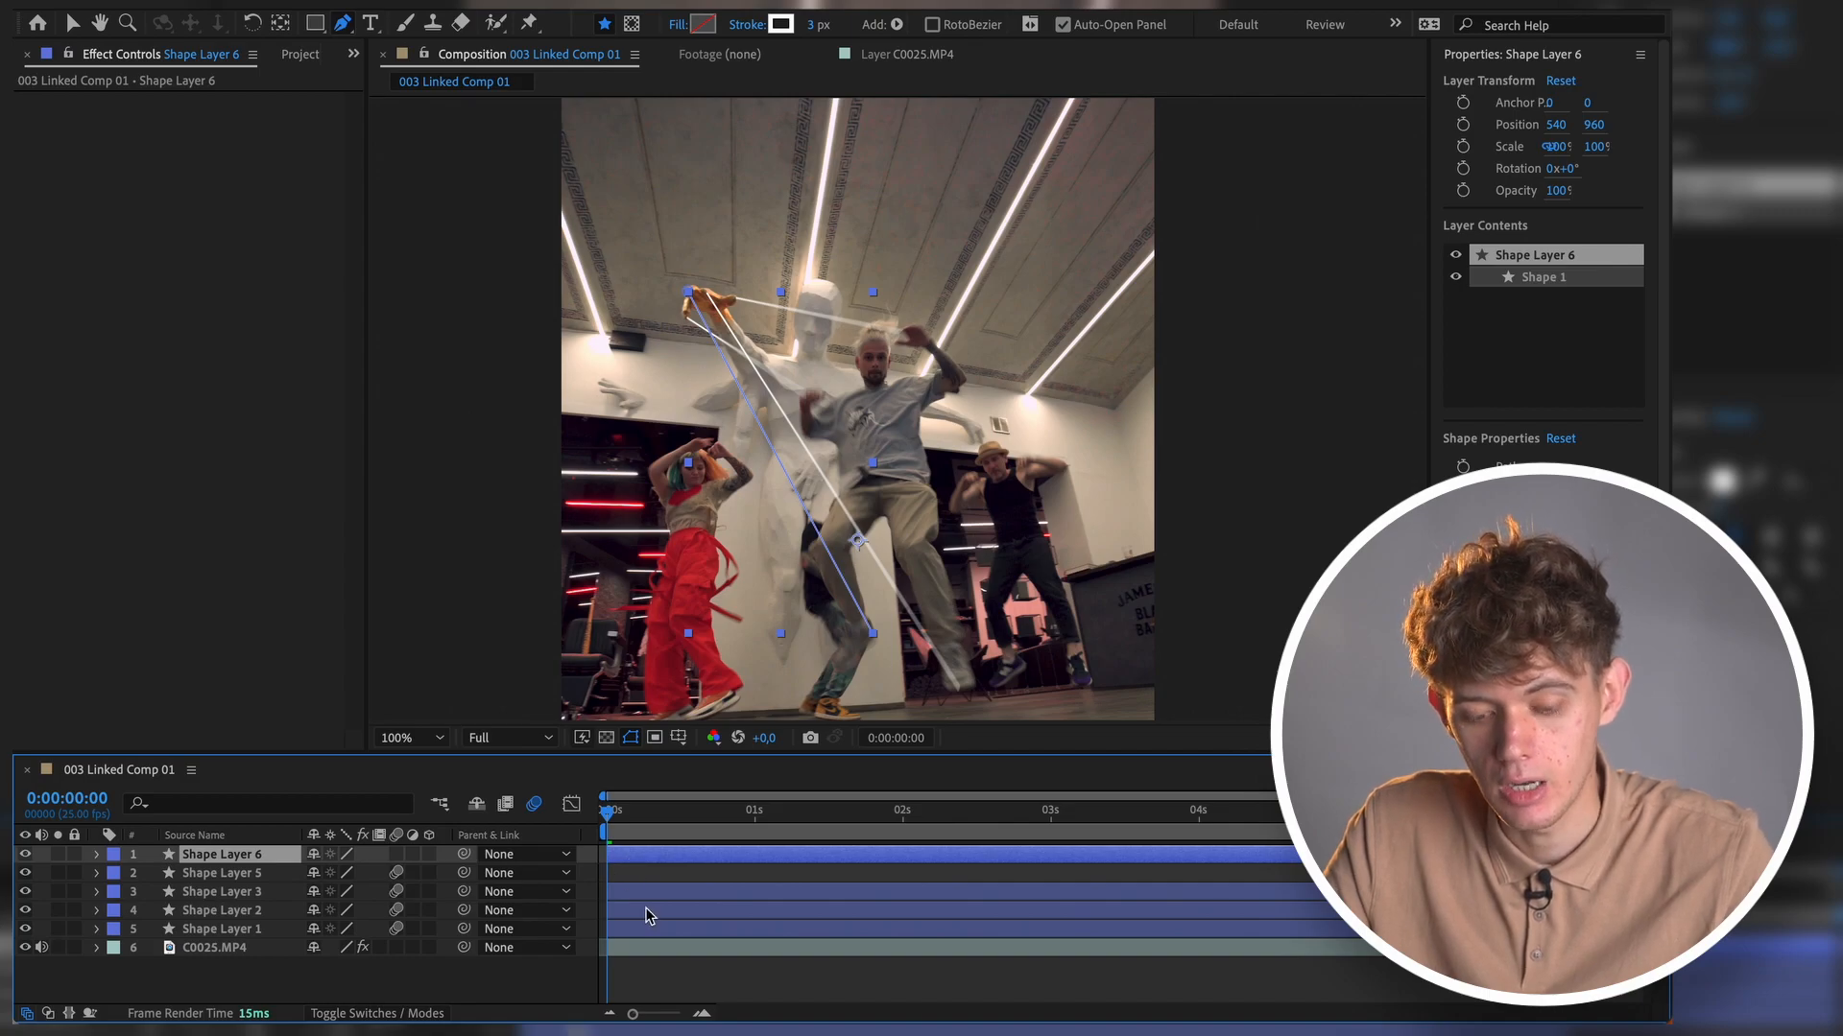
click(97, 855)
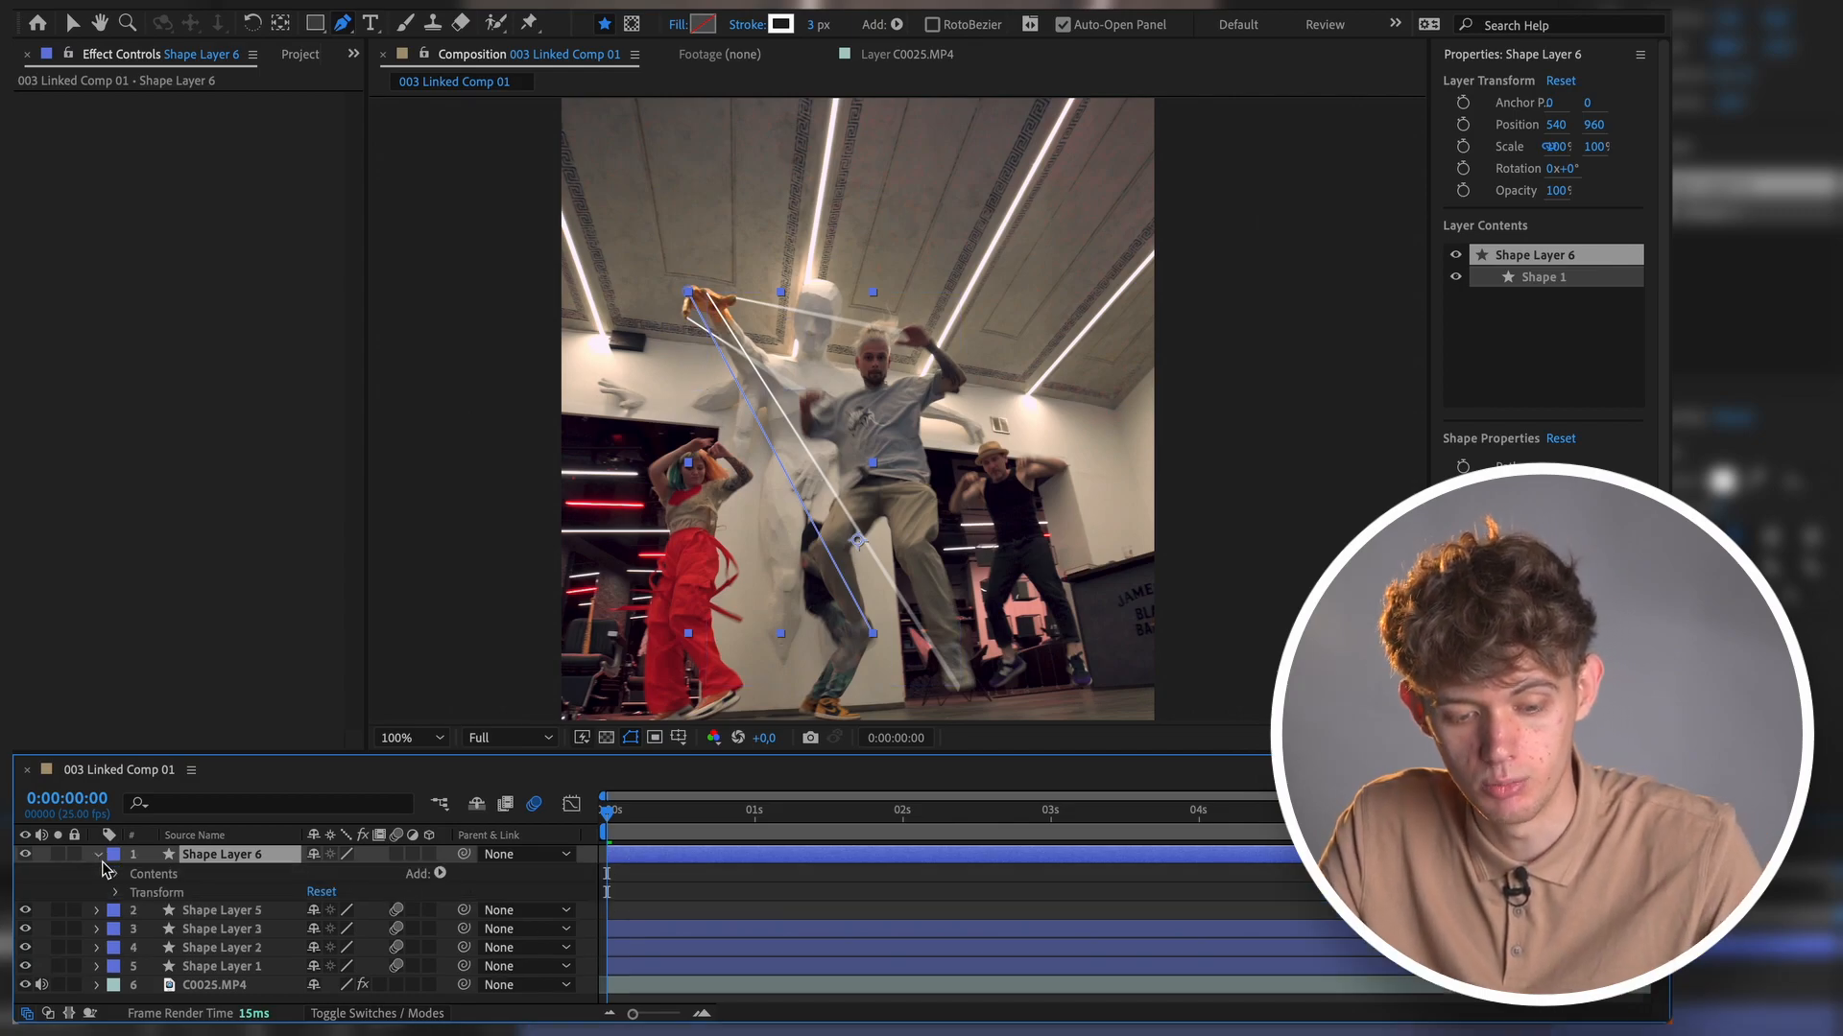
click(115, 875)
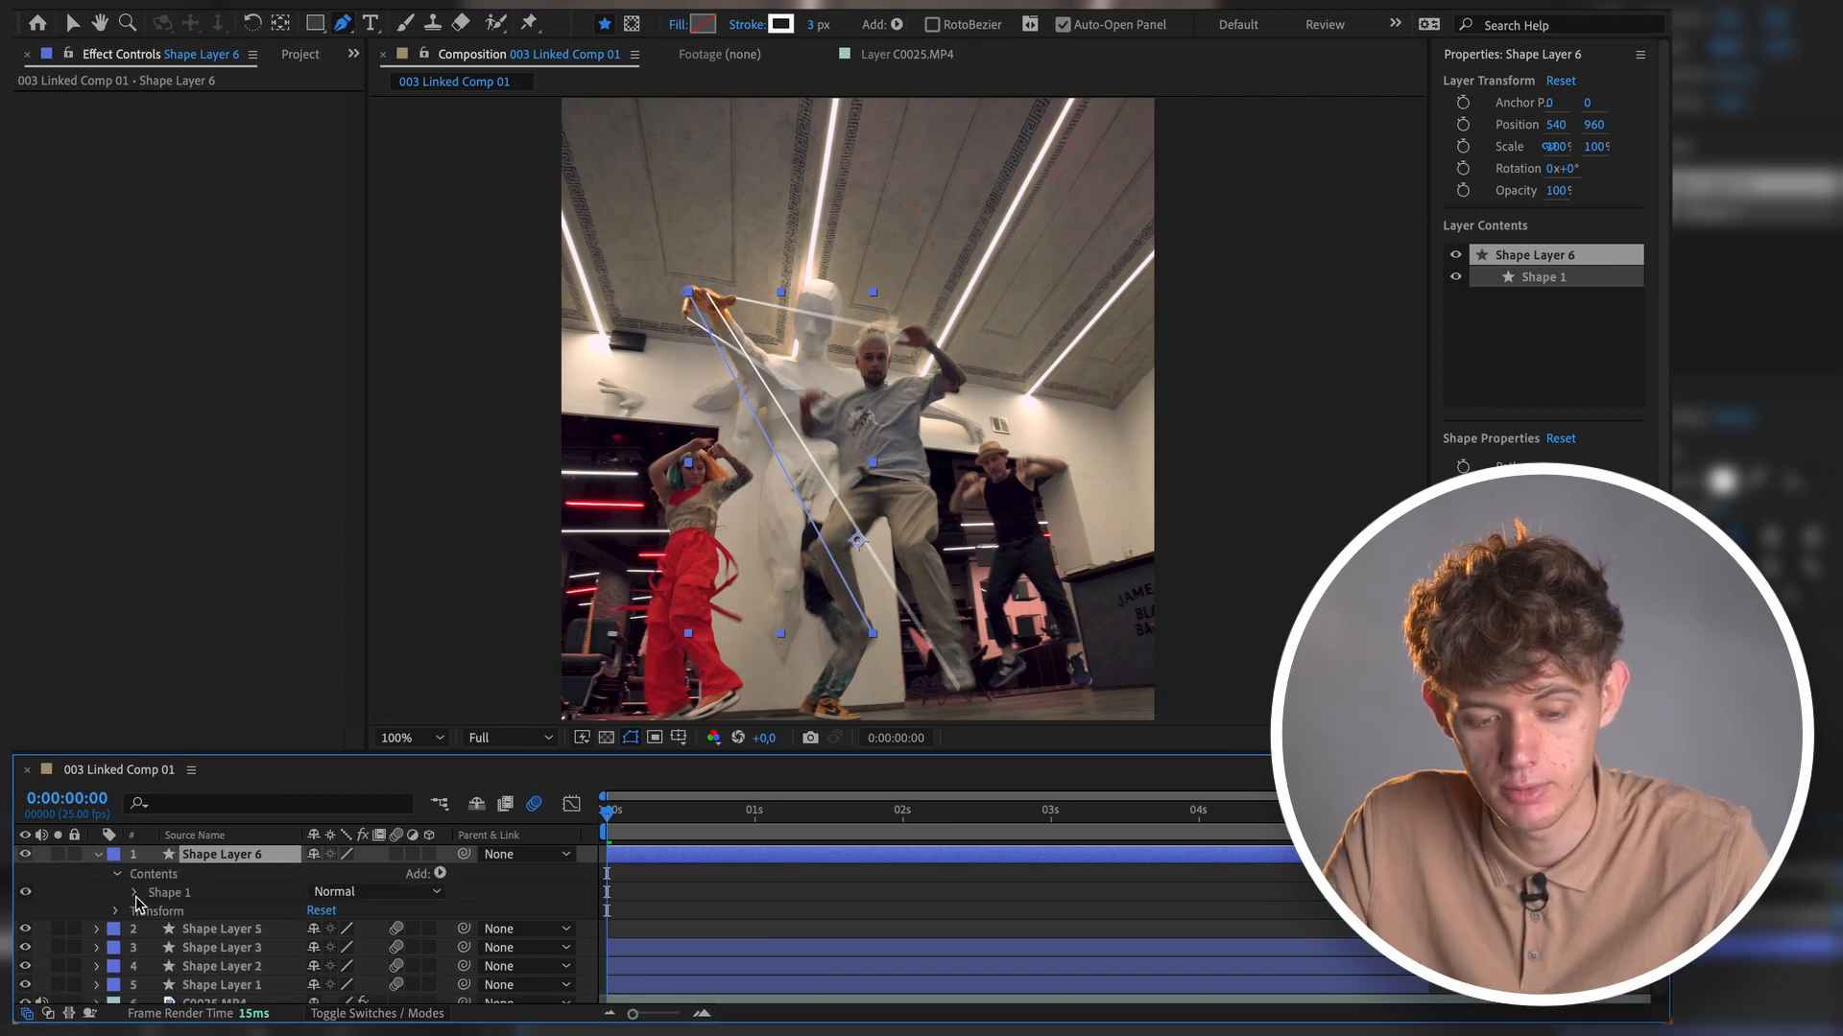
click(135, 894)
click(153, 913)
click(215, 931)
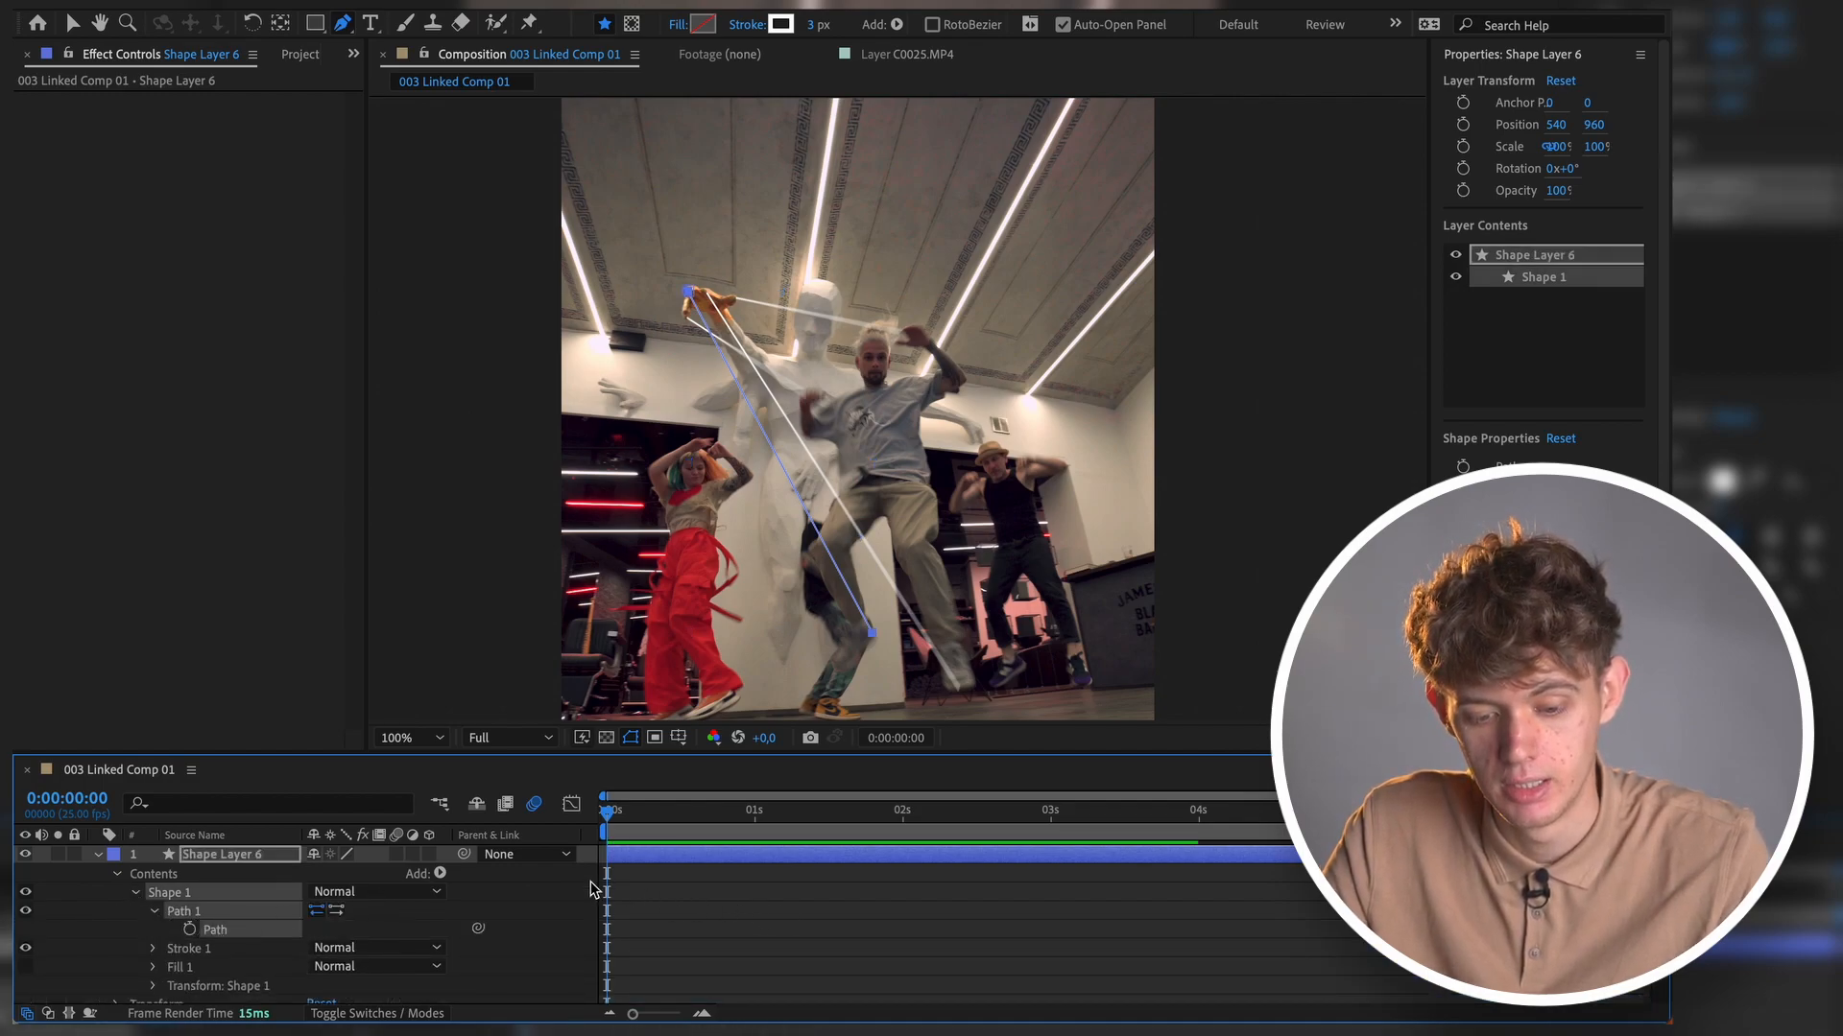
click(191, 930)
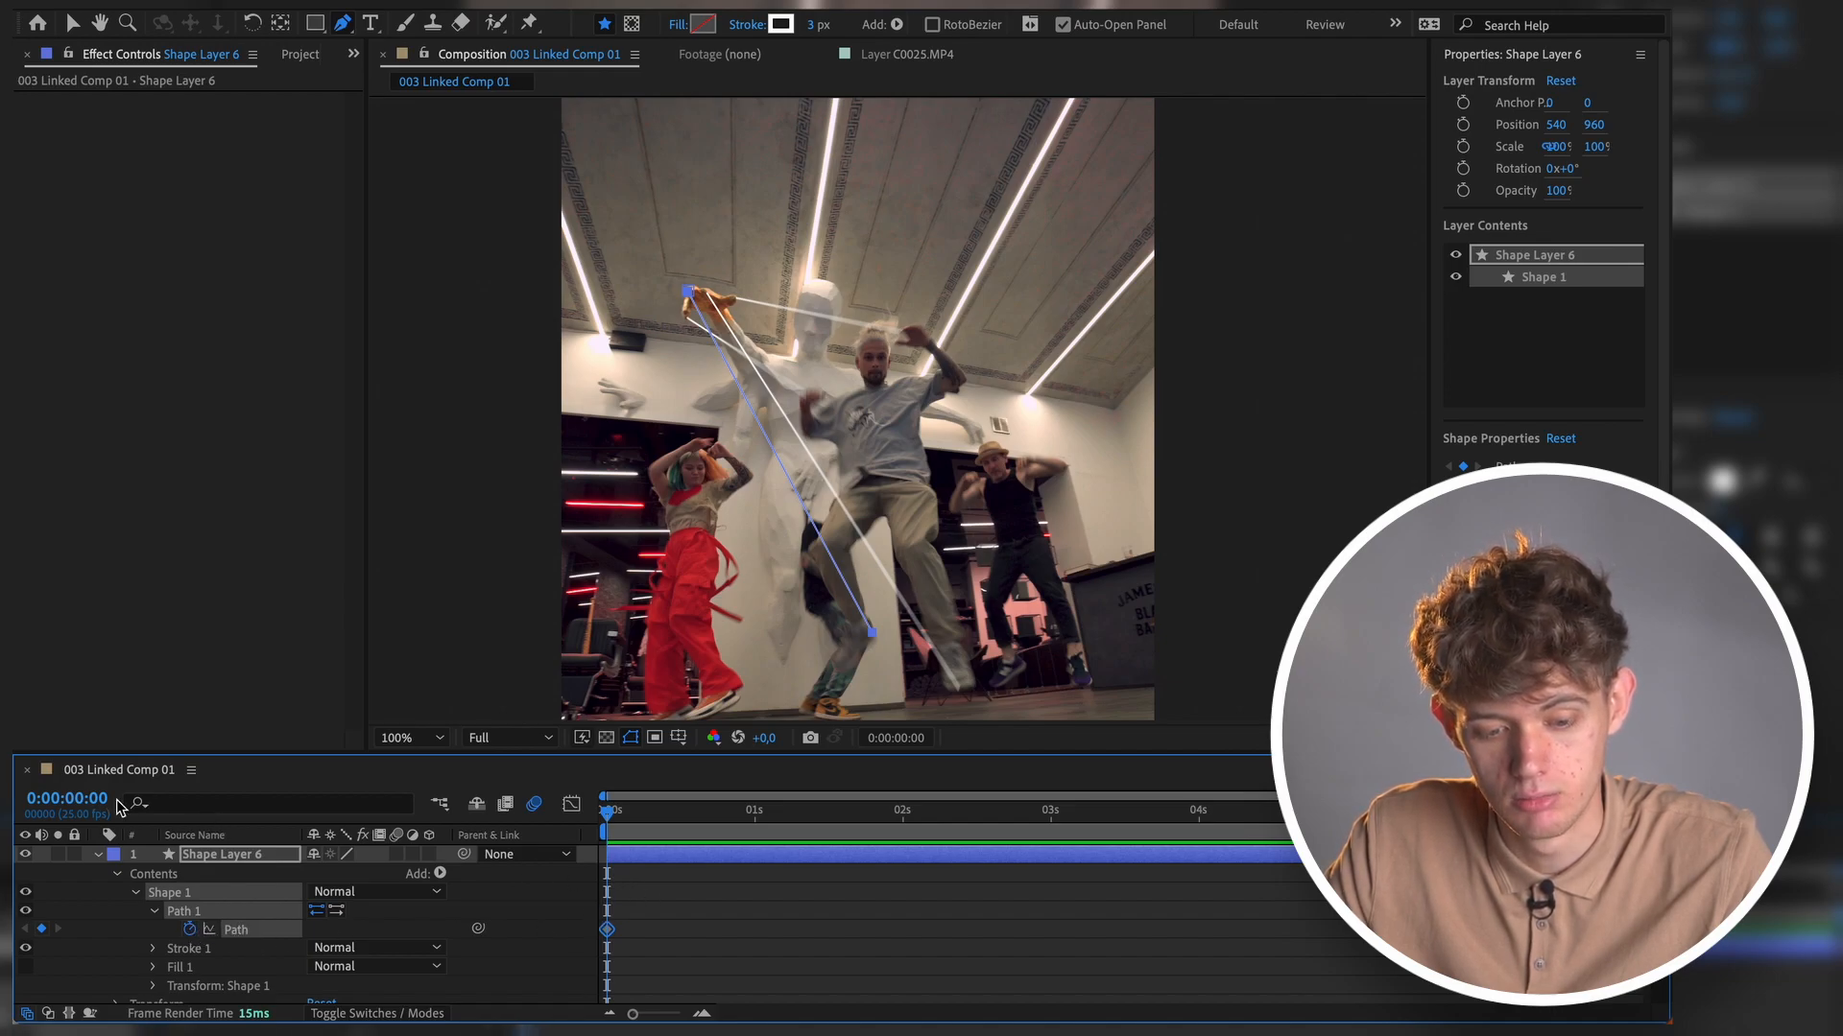
- At 0:00:00:01, move both ends of the line to follow the statue's fingers and the dancer's foot
key(Page_Down)
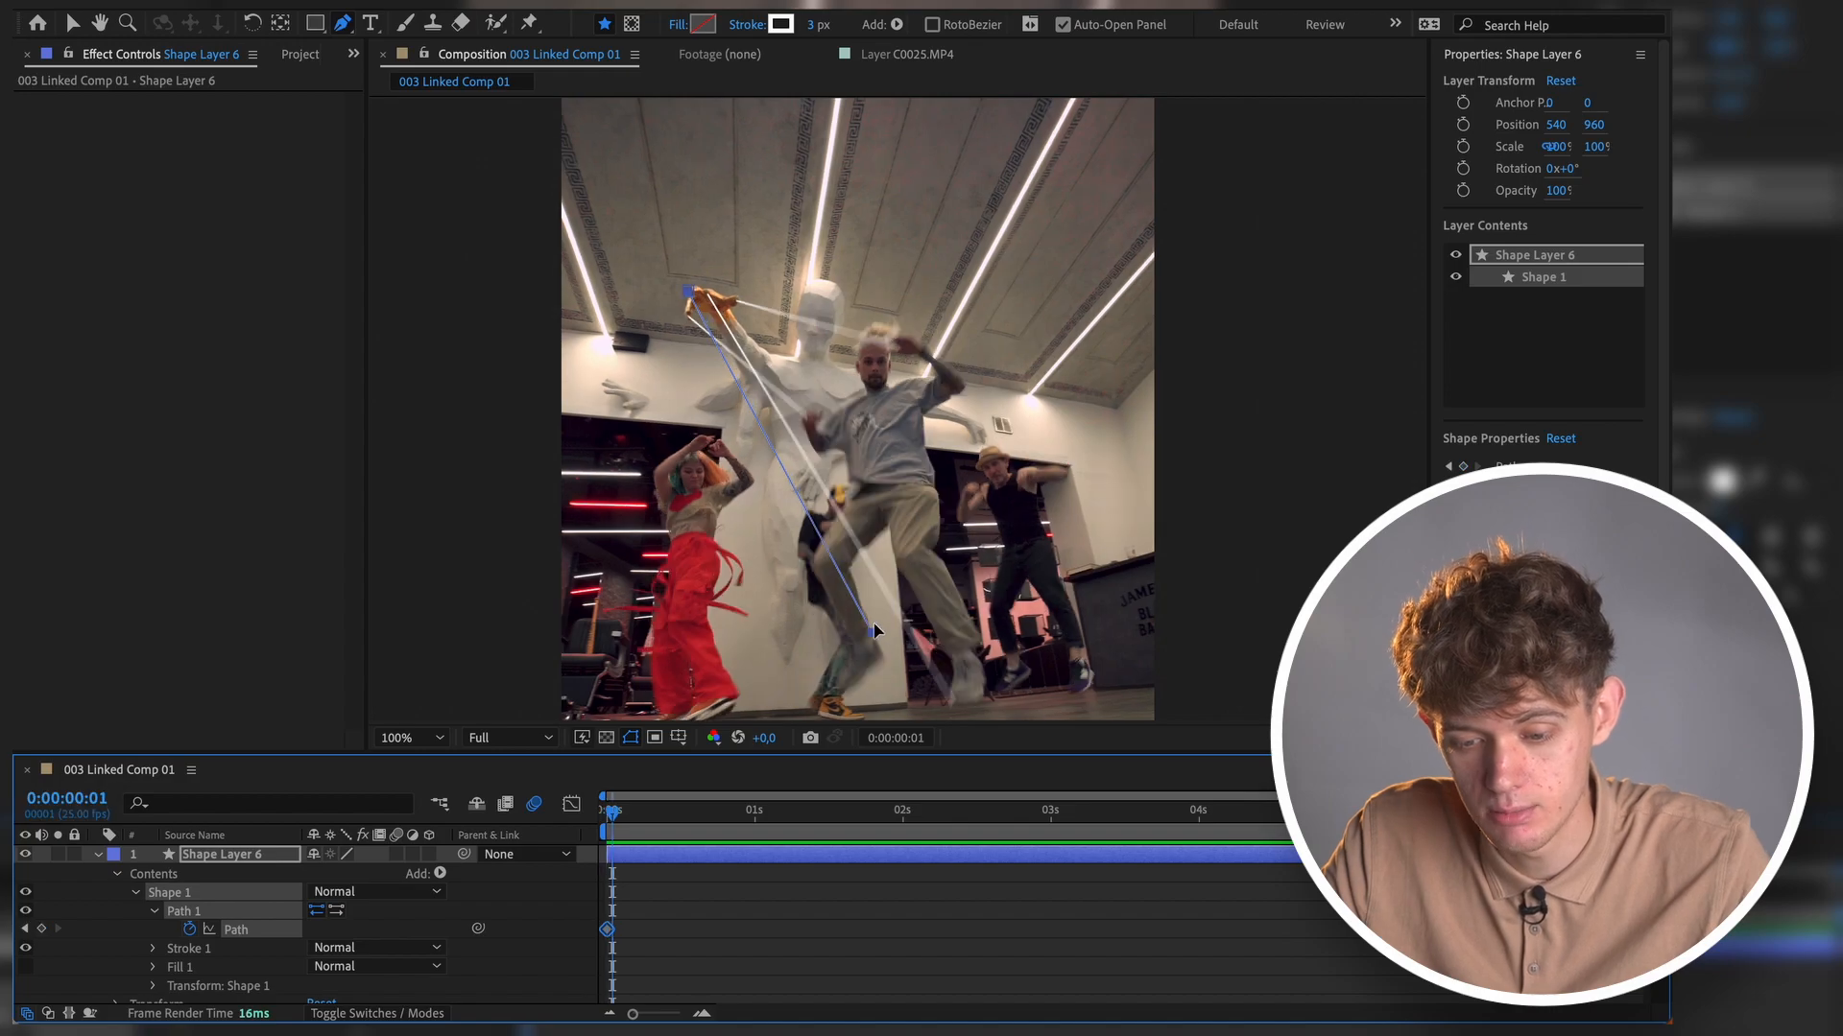
key(v)
drag(872, 629, 878, 657)
drag(686, 291, 691, 298)
- Go to 0:00:00:03 and realign the line's lower end with the dancer's foot and its upper end with the statue's fingers
click(105, 800)
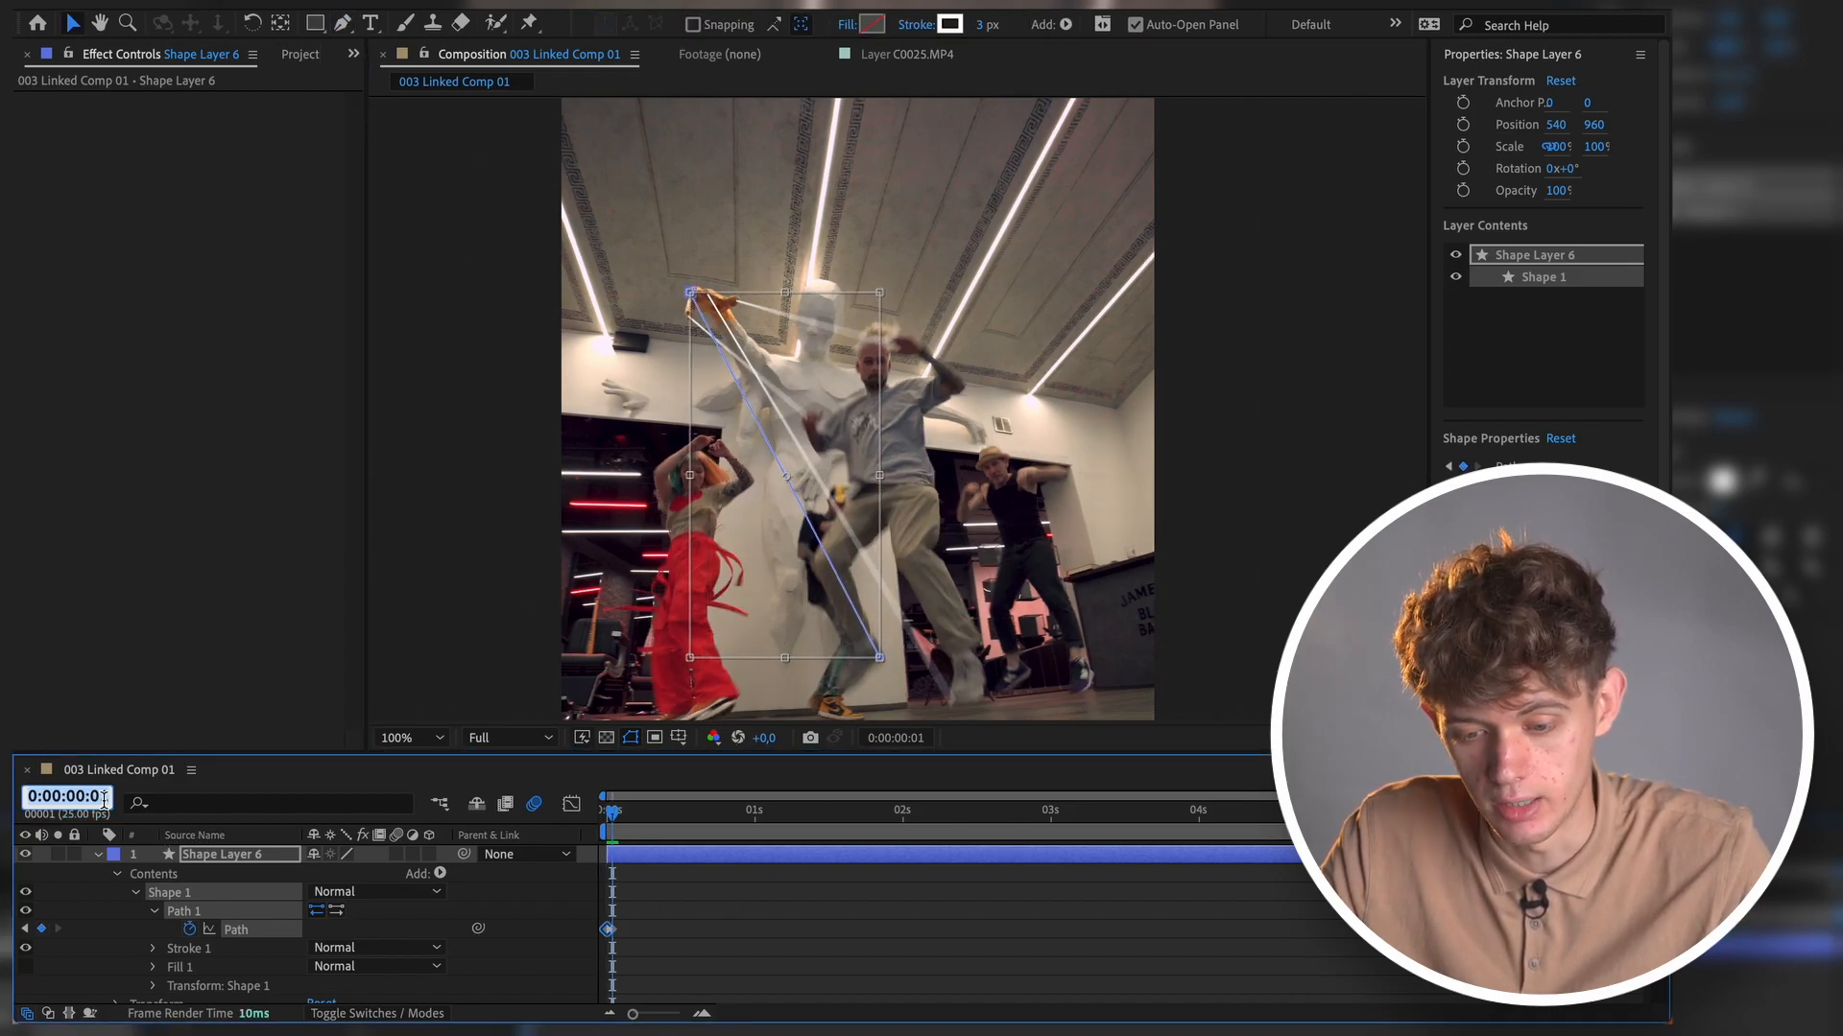
text(3)
key(Return)
drag(866, 647, 816, 574)
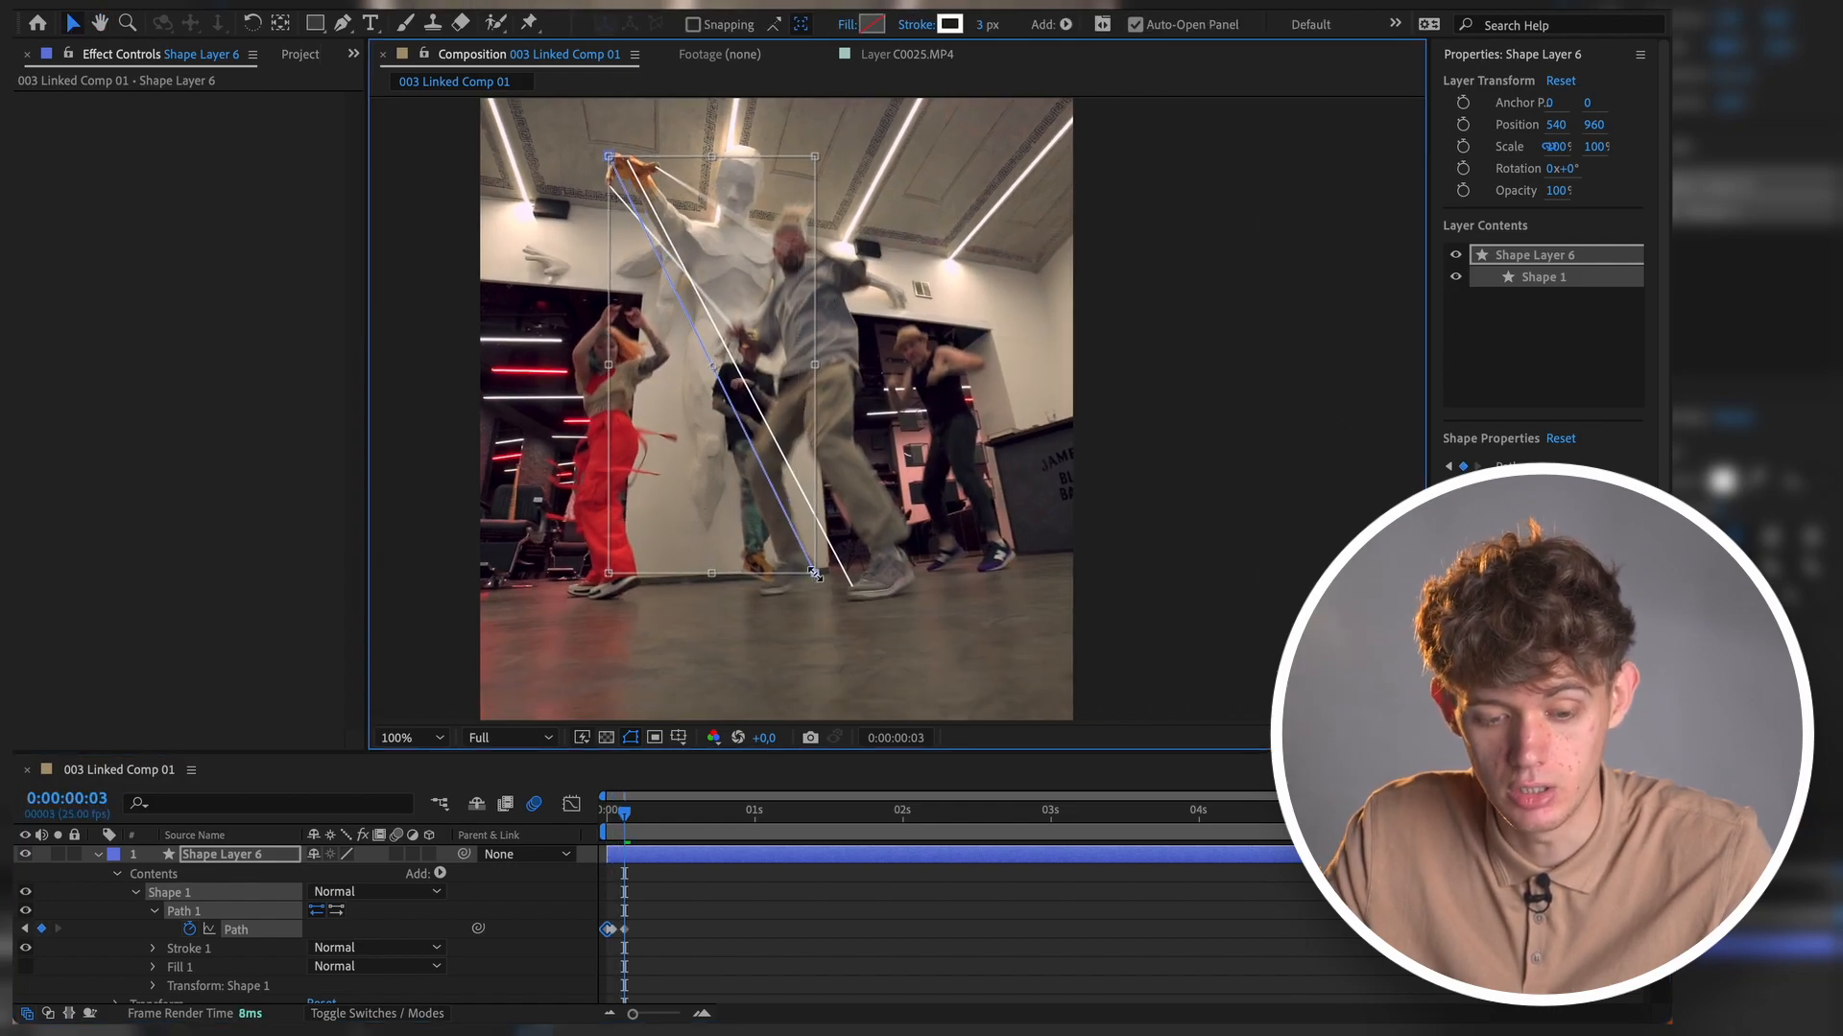
drag(606, 154, 611, 156)
- Go to 0:00:00:05 and nudge both ends of the line back onto the foot and the statue's fingers
click(82, 801)
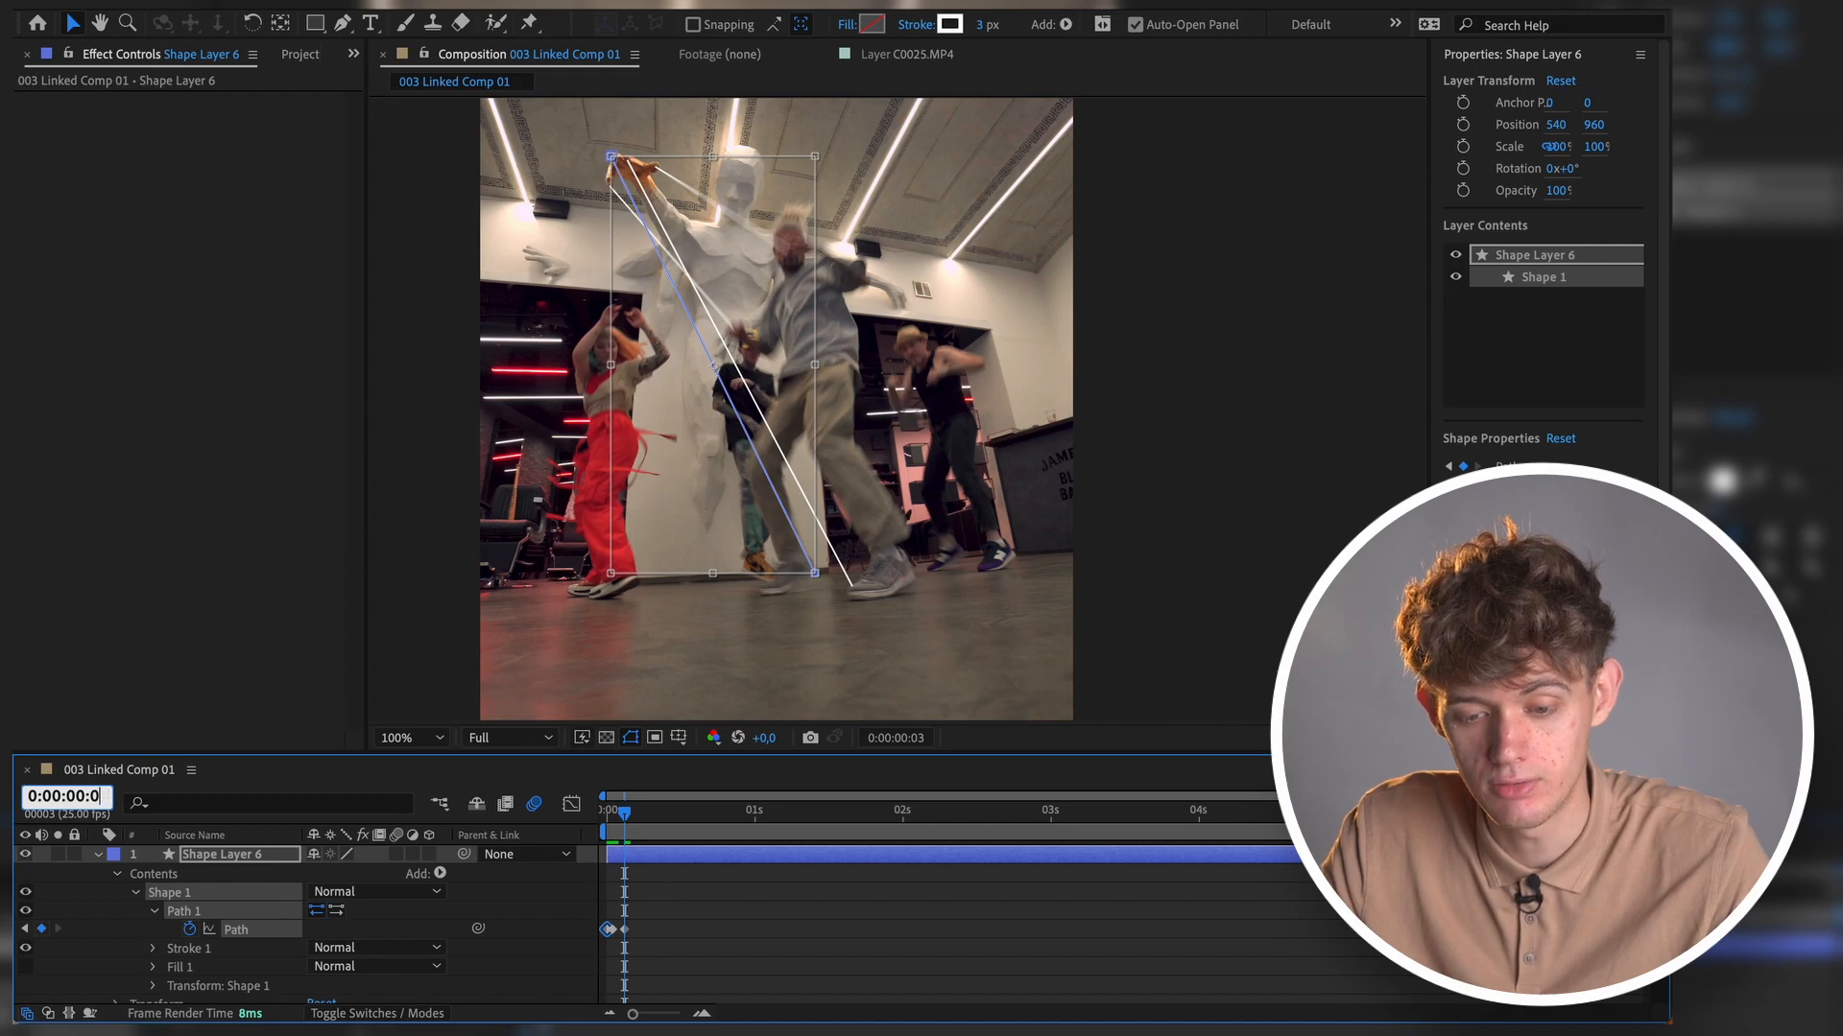
text(5)
key(Return)
drag(816, 574, 822, 588)
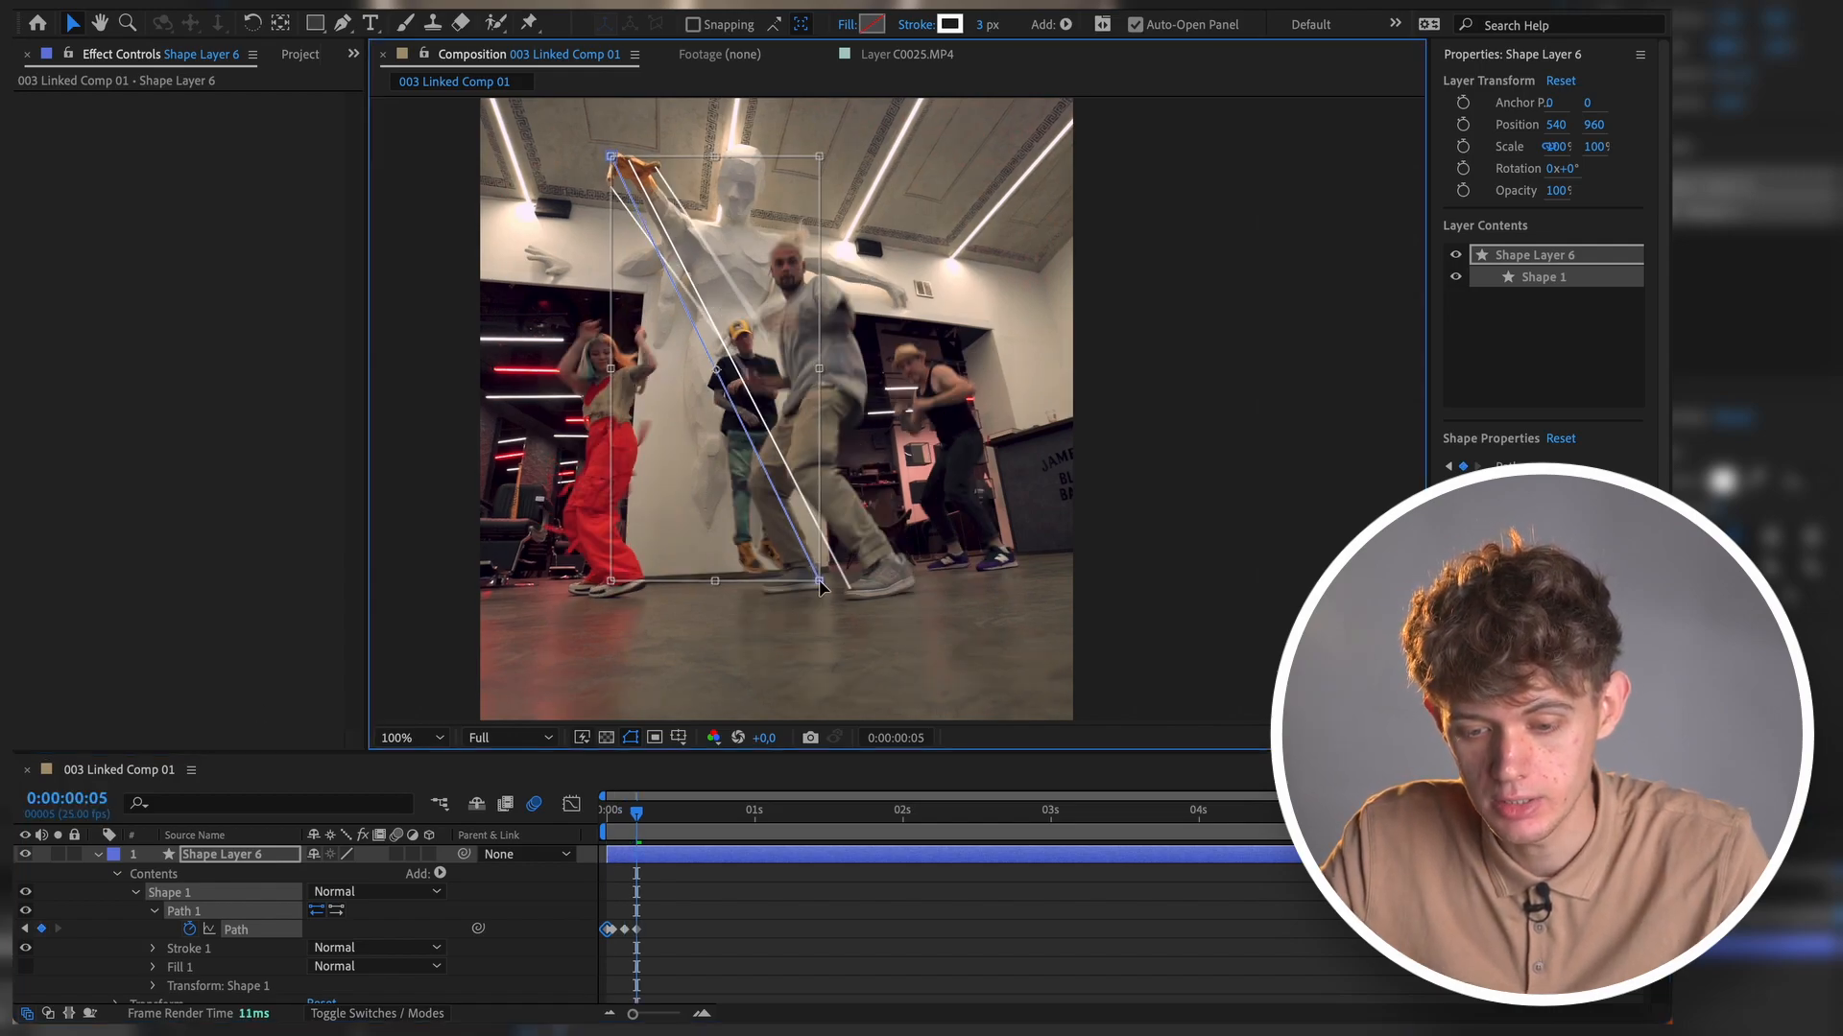
drag(615, 165, 619, 168)
- Go to 0:00:00:07 and nudge the line's upper end onto the statue's fingertips
click(76, 797)
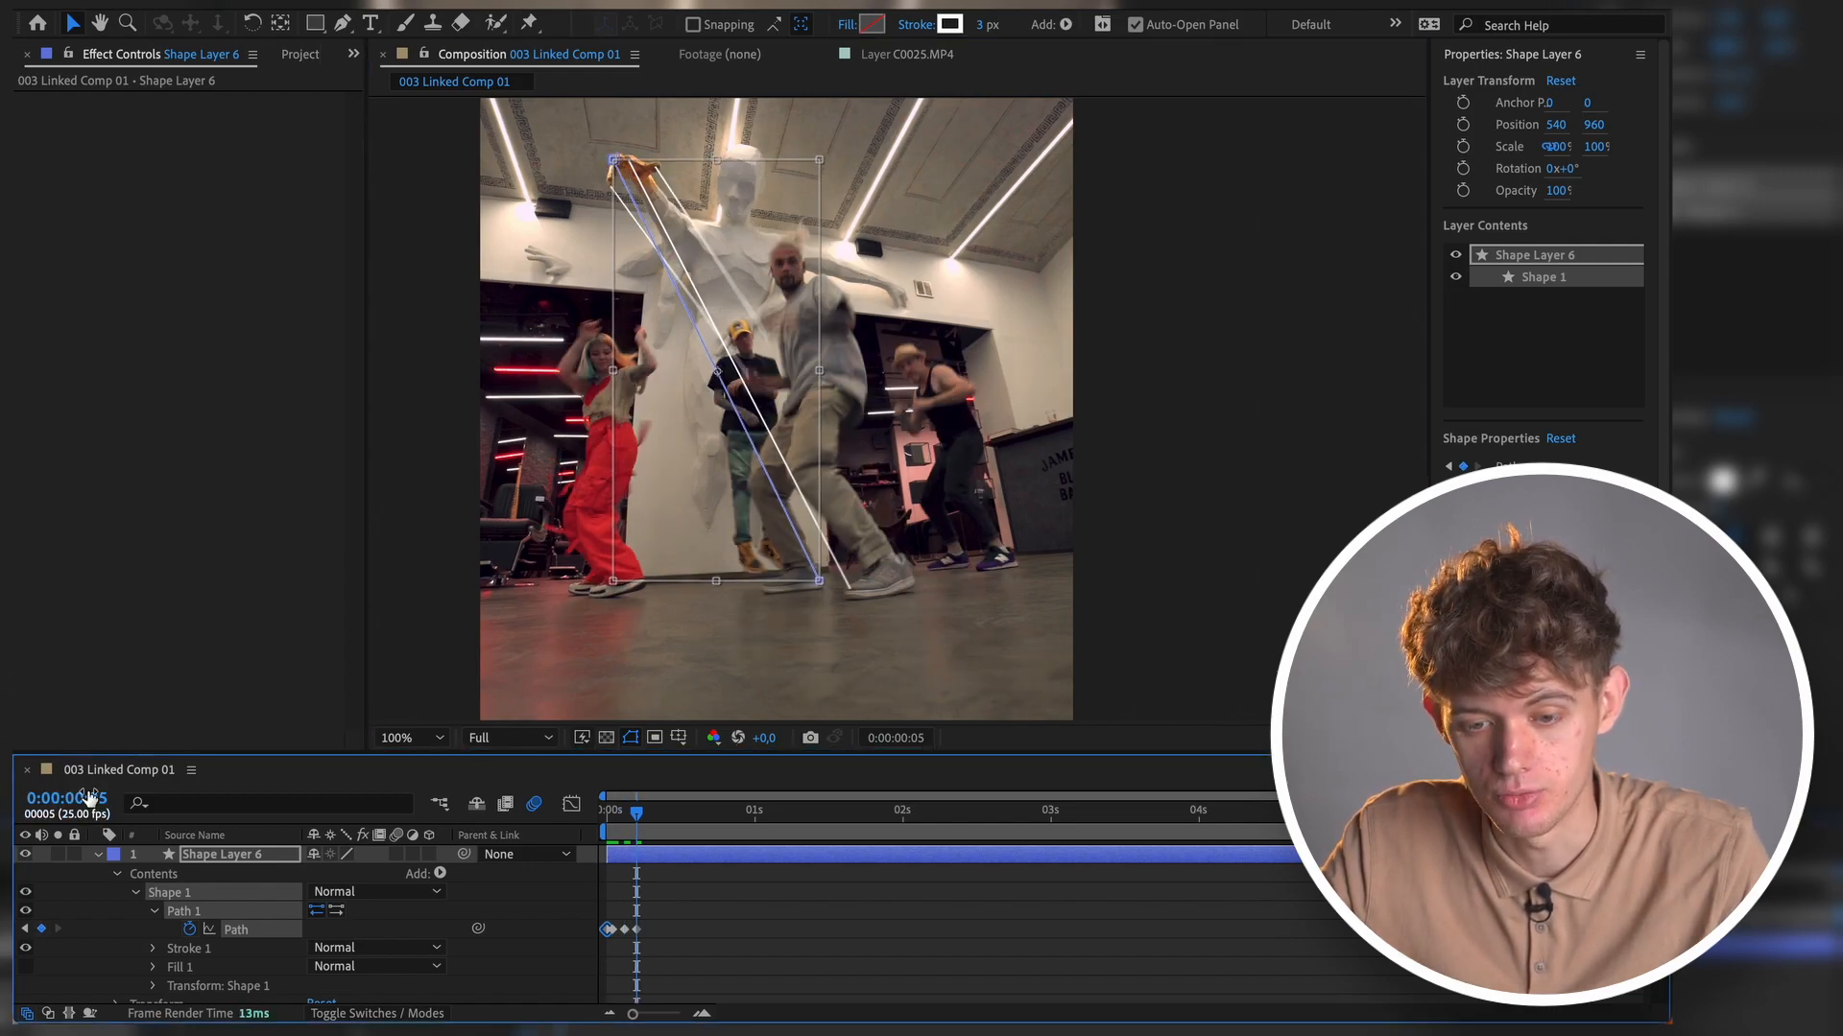
text(7)
key(Return)
double_click(614, 160)
drag(615, 160, 616, 159)
key(Return)
- Go to 0:00:00:09 and move the line's lower end slightly up to match the dancer's foot
click(76, 797)
text(9)
key(Return)
double_click(816, 582)
drag(816, 582, 815, 569)
key(Return)
- Go to 0:00:00:10 and shift the line's lower end up and inward to follow the dancer's foot
click(67, 798)
text(10)
key(Return)
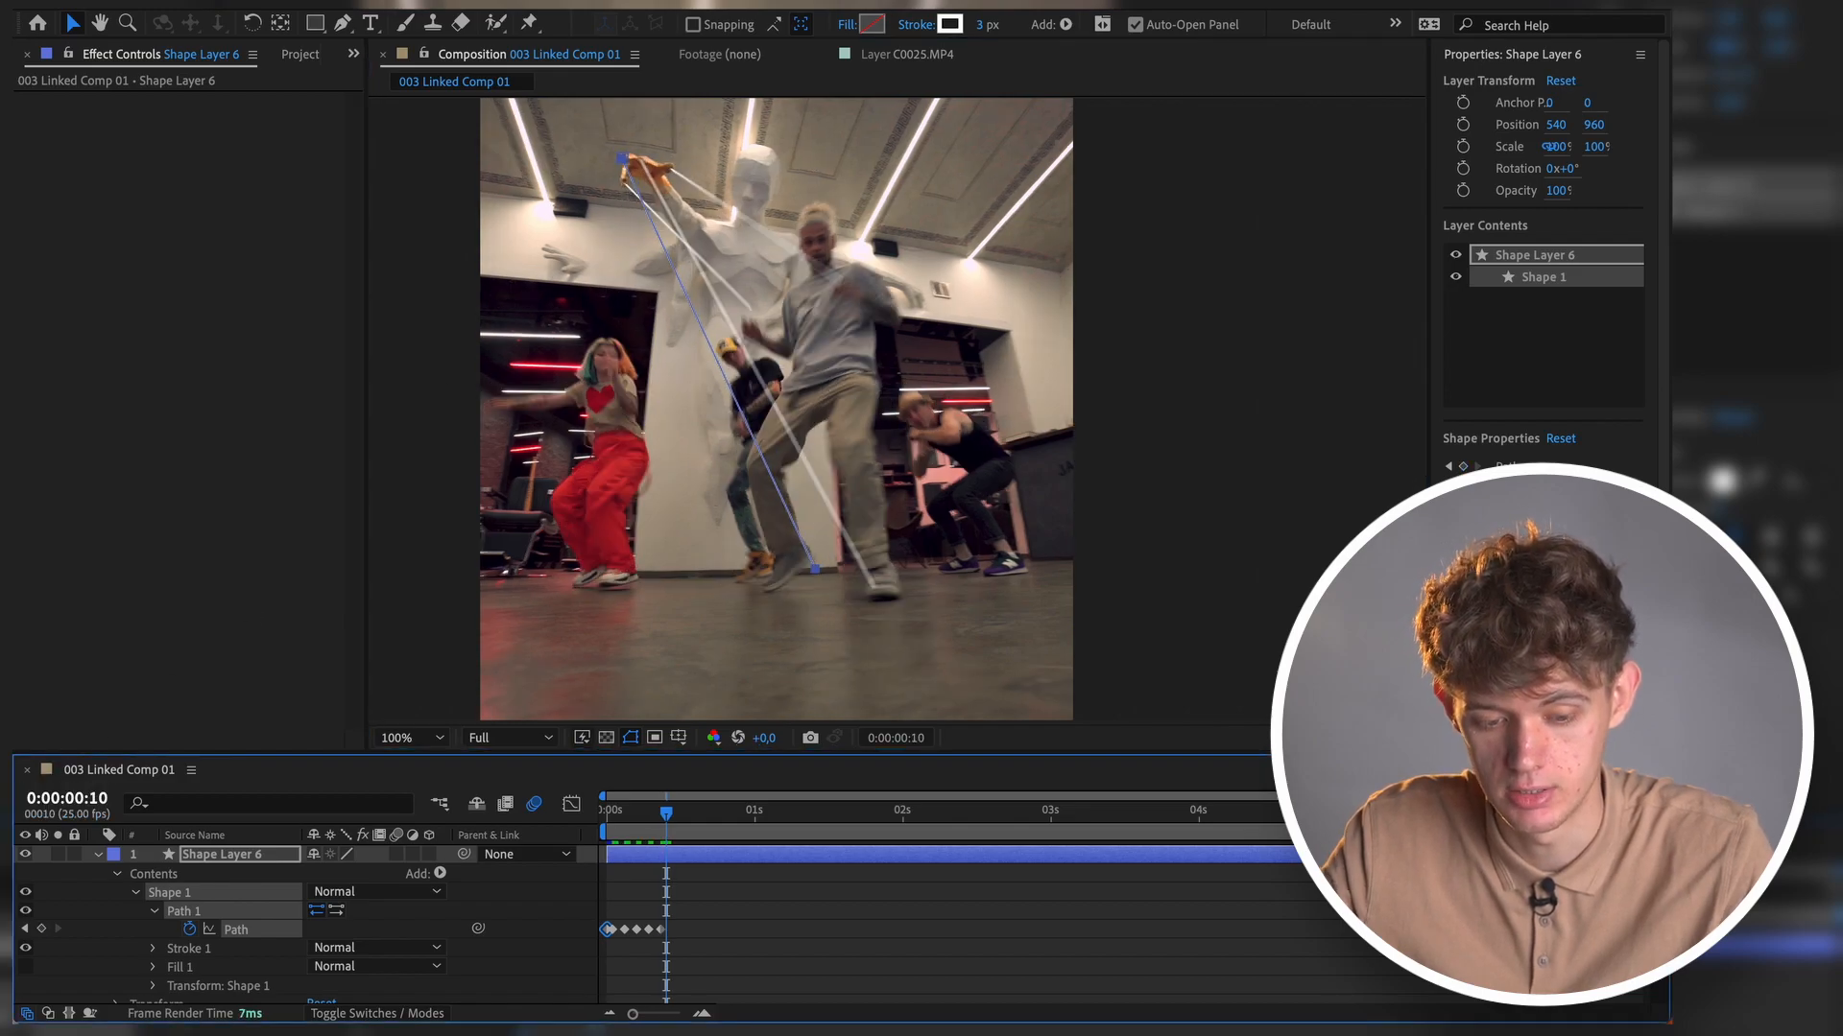
double_click(815, 569)
drag(815, 569, 810, 559)
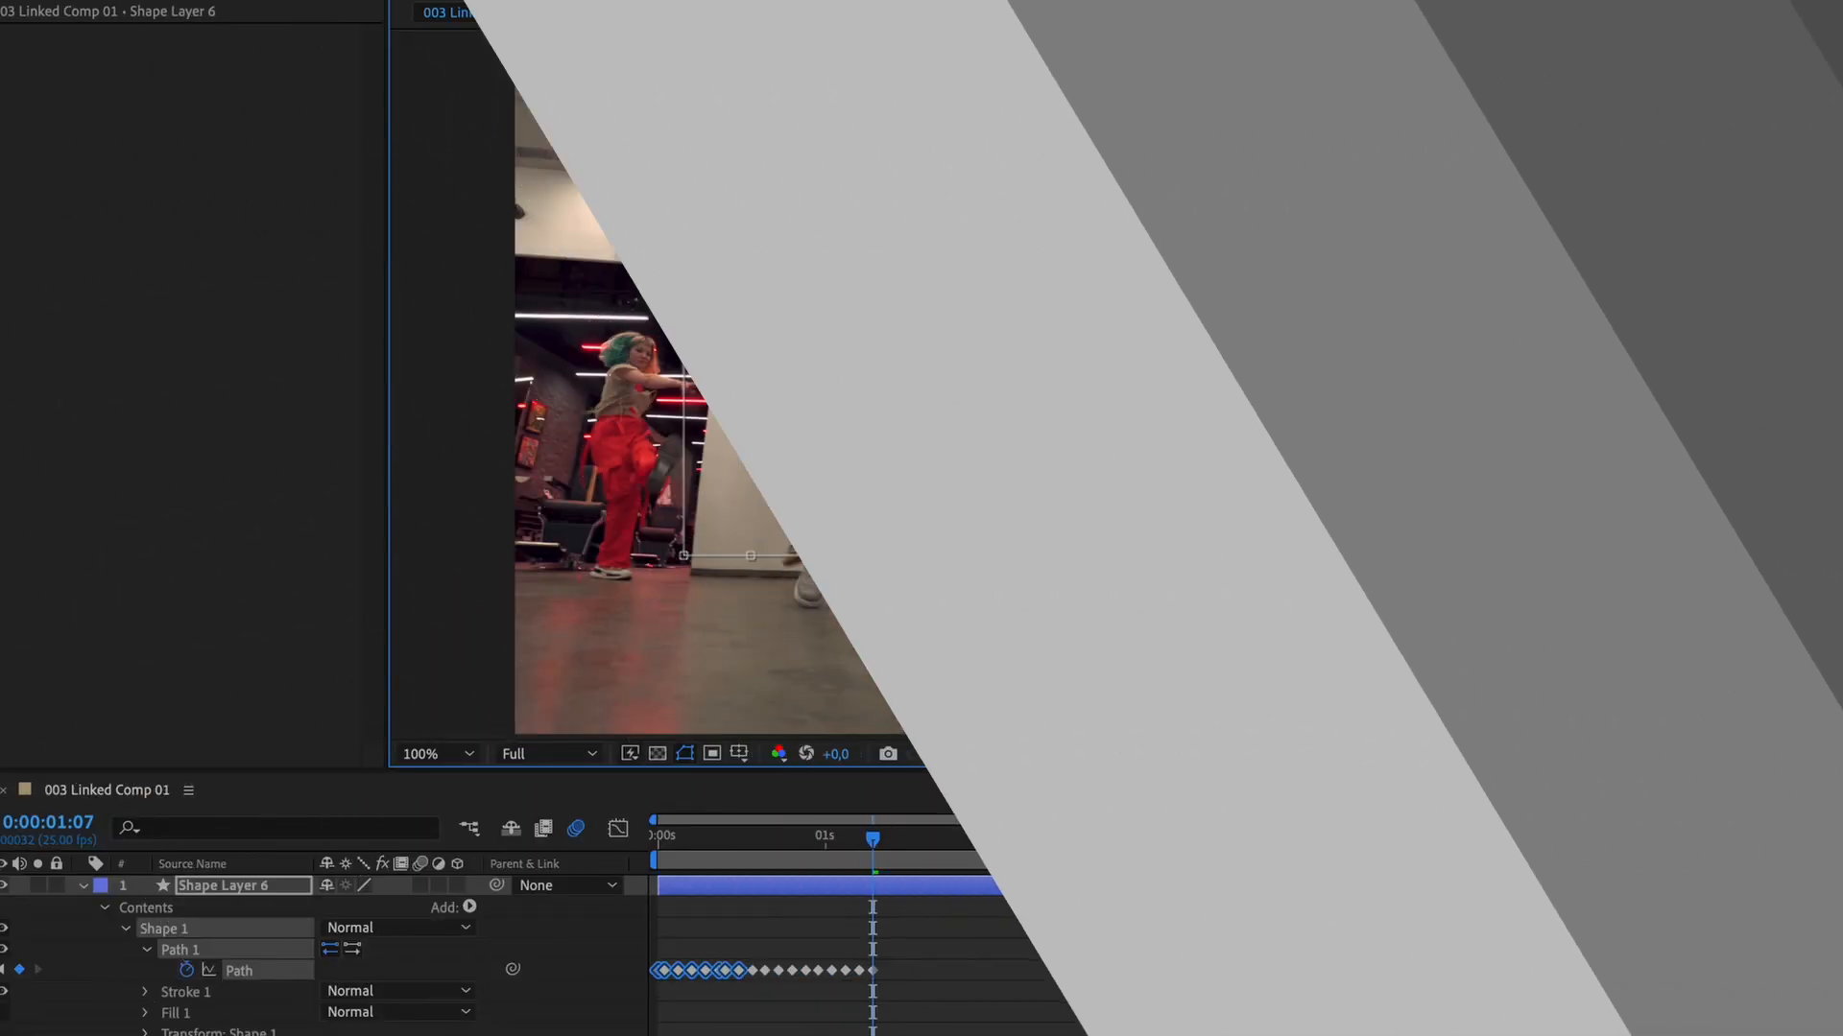
- Continue the path keyframes at 0:00:01:09 and 0:00:01:11, moving the line's upper end with the statue's hand
click(73, 822)
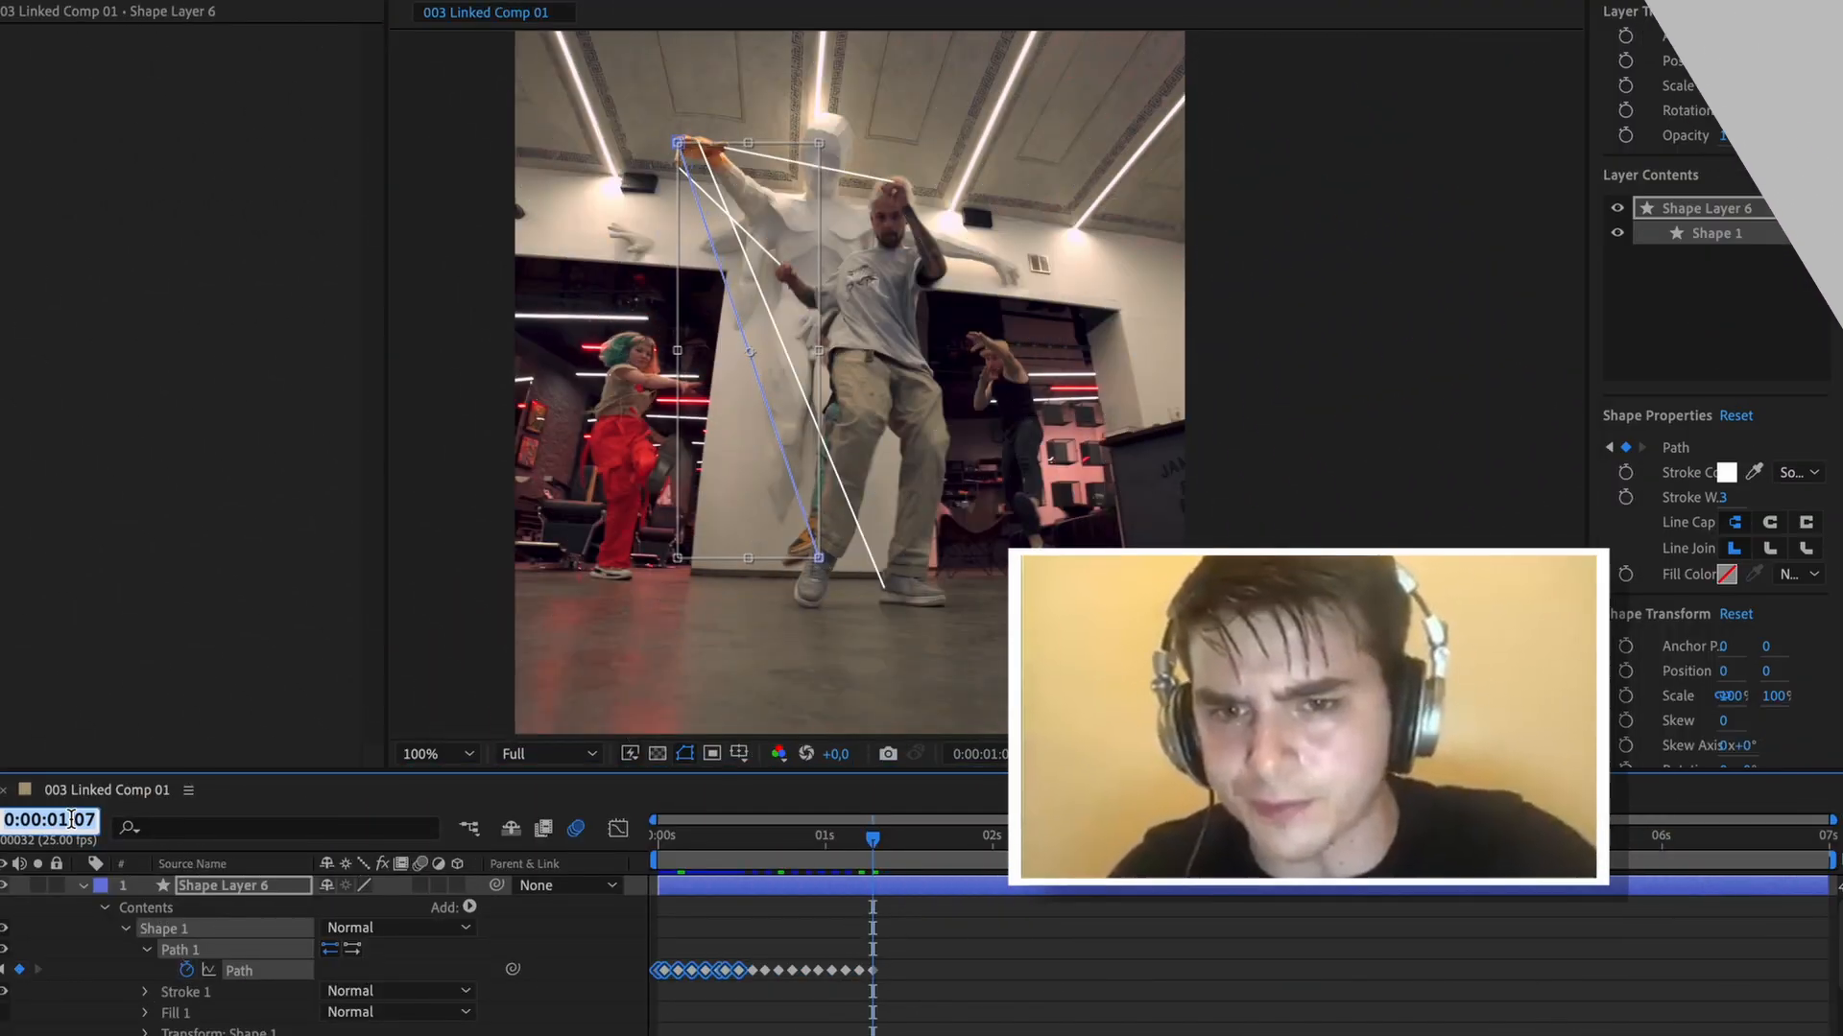
text(109)
key(Return)
double_click(817, 555)
click(80, 822)
drag(682, 144, 659, 102)
text(111)
key(Return)
- Continue tracking the line's path at 0:00:01:13 and 0:00:01:15, adjusting its lower end to the dancer's foot
click(73, 823)
text(113)
key(Return)
double_click(822, 552)
click(73, 823)
text(115)
key(Return)
- Go to 0:00:01:17 and move the line's lower end onto the dancer's shoe
click(73, 823)
text(117)
key(Return)
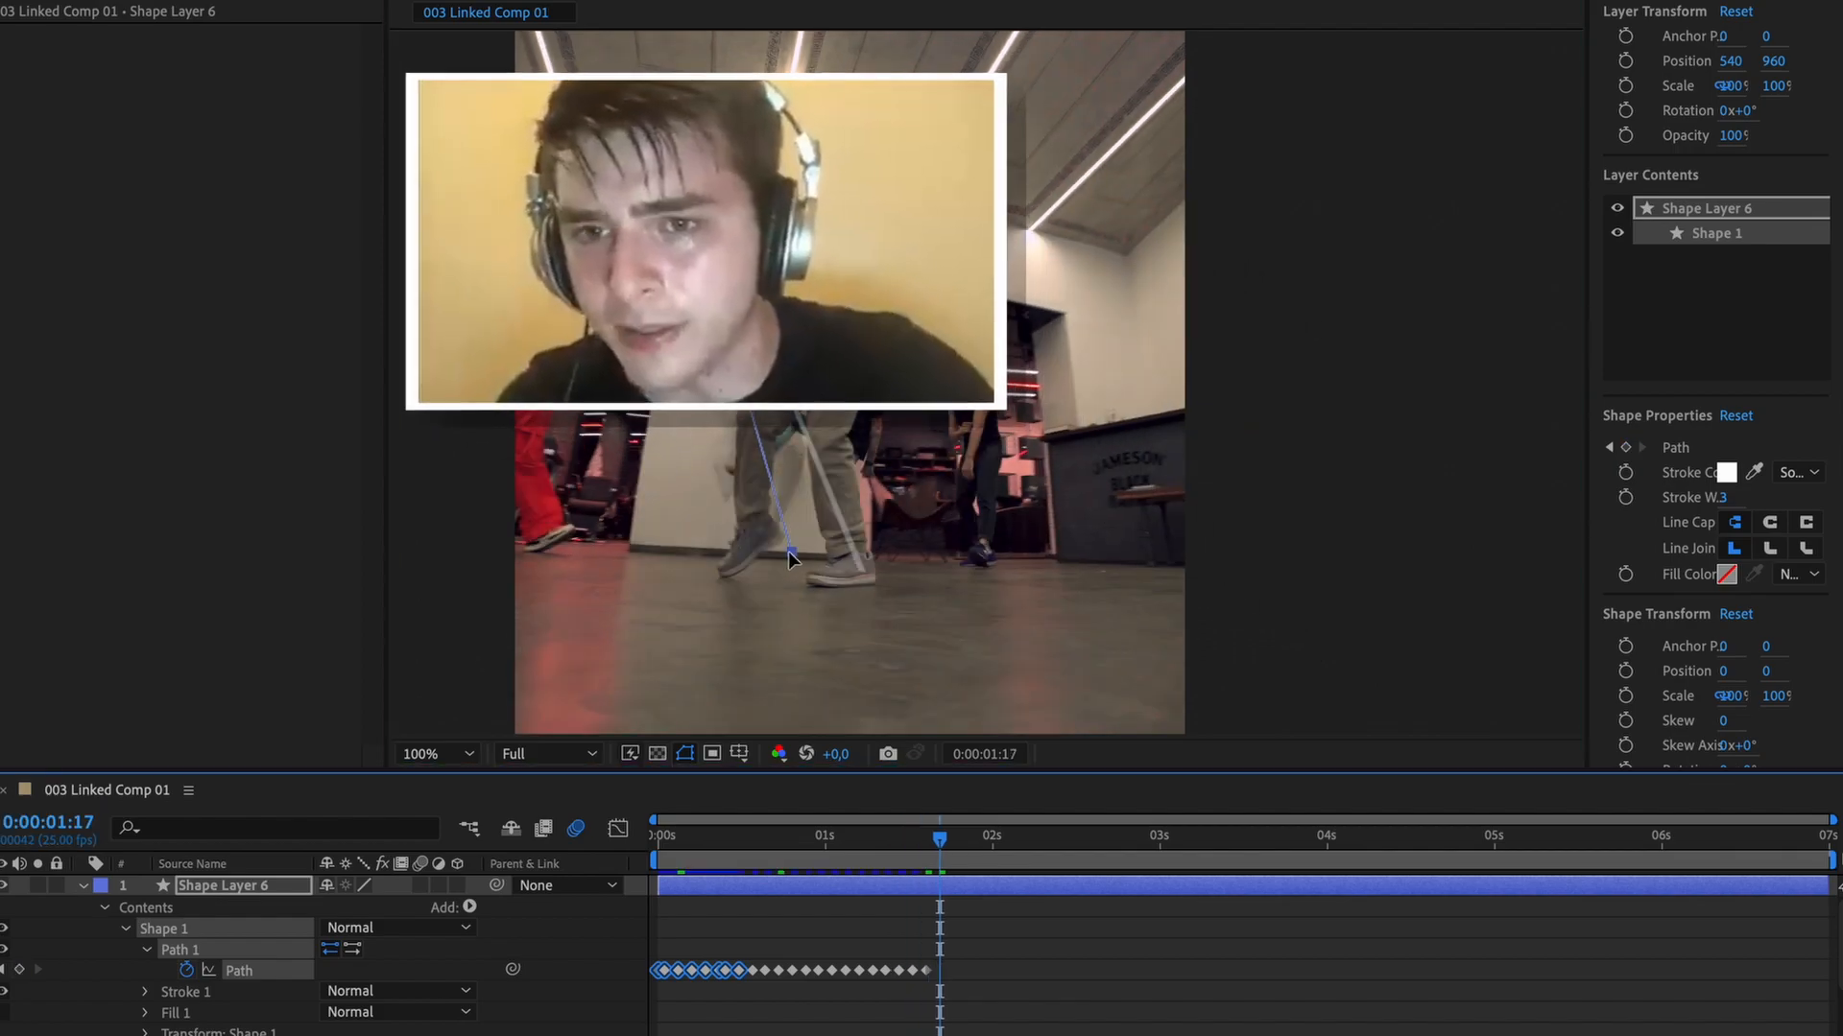
drag(791, 552, 771, 537)
- Go to 0:00:01:19 and shift the line's upper end sideways to stay on the statue's hand
click(73, 822)
text(119)
key(Return)
drag(651, 96, 618, 92)
- Advance in two-frame steps from 0:00:01:21 to 0:00:02:02, moving the line's lower end onto the foot at 0:00:02:00
click(73, 822)
text(121)
key(Return)
click(73, 822)
text(123)
key(Return)
click(73, 823)
text(200)
key(Return)
drag(773, 552, 790, 561)
click(73, 822)
text(202)
key(Return)
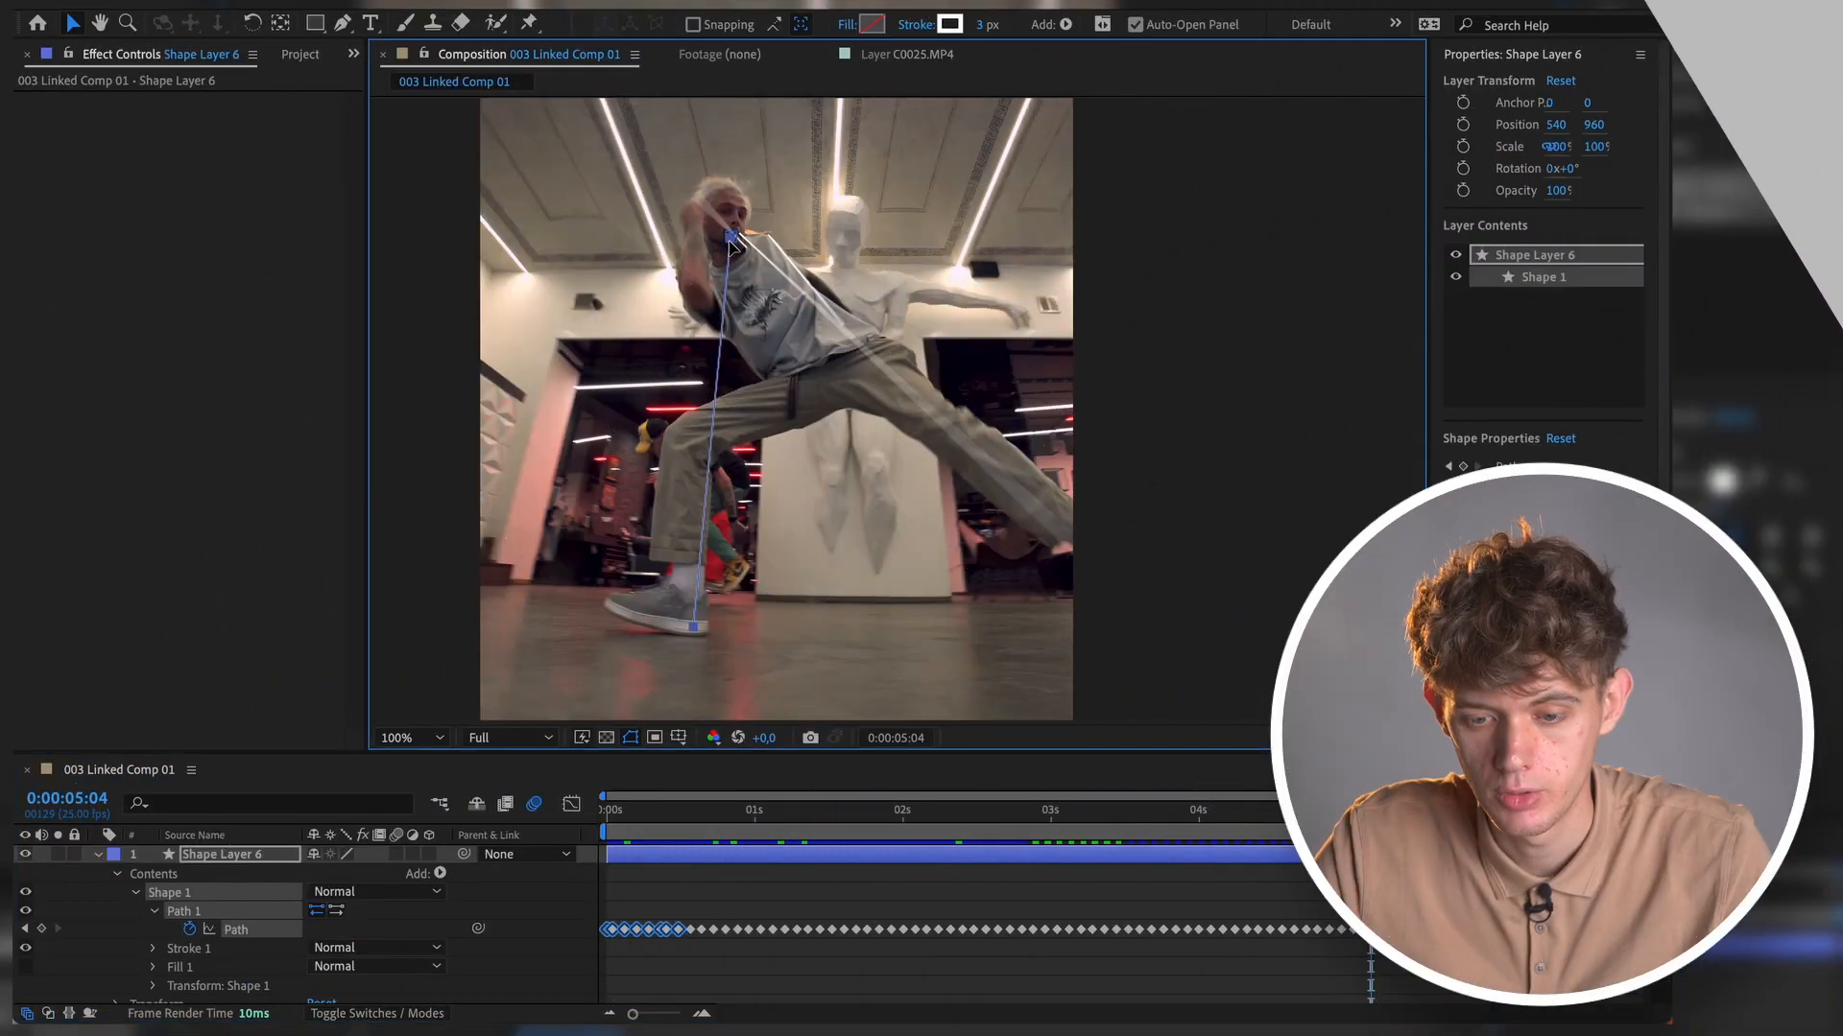
- Realign both ends of the line with the statue's hand and the dancer's foot at 0:00:05:04 and 0:00:05:06
drag(731, 237, 734, 245)
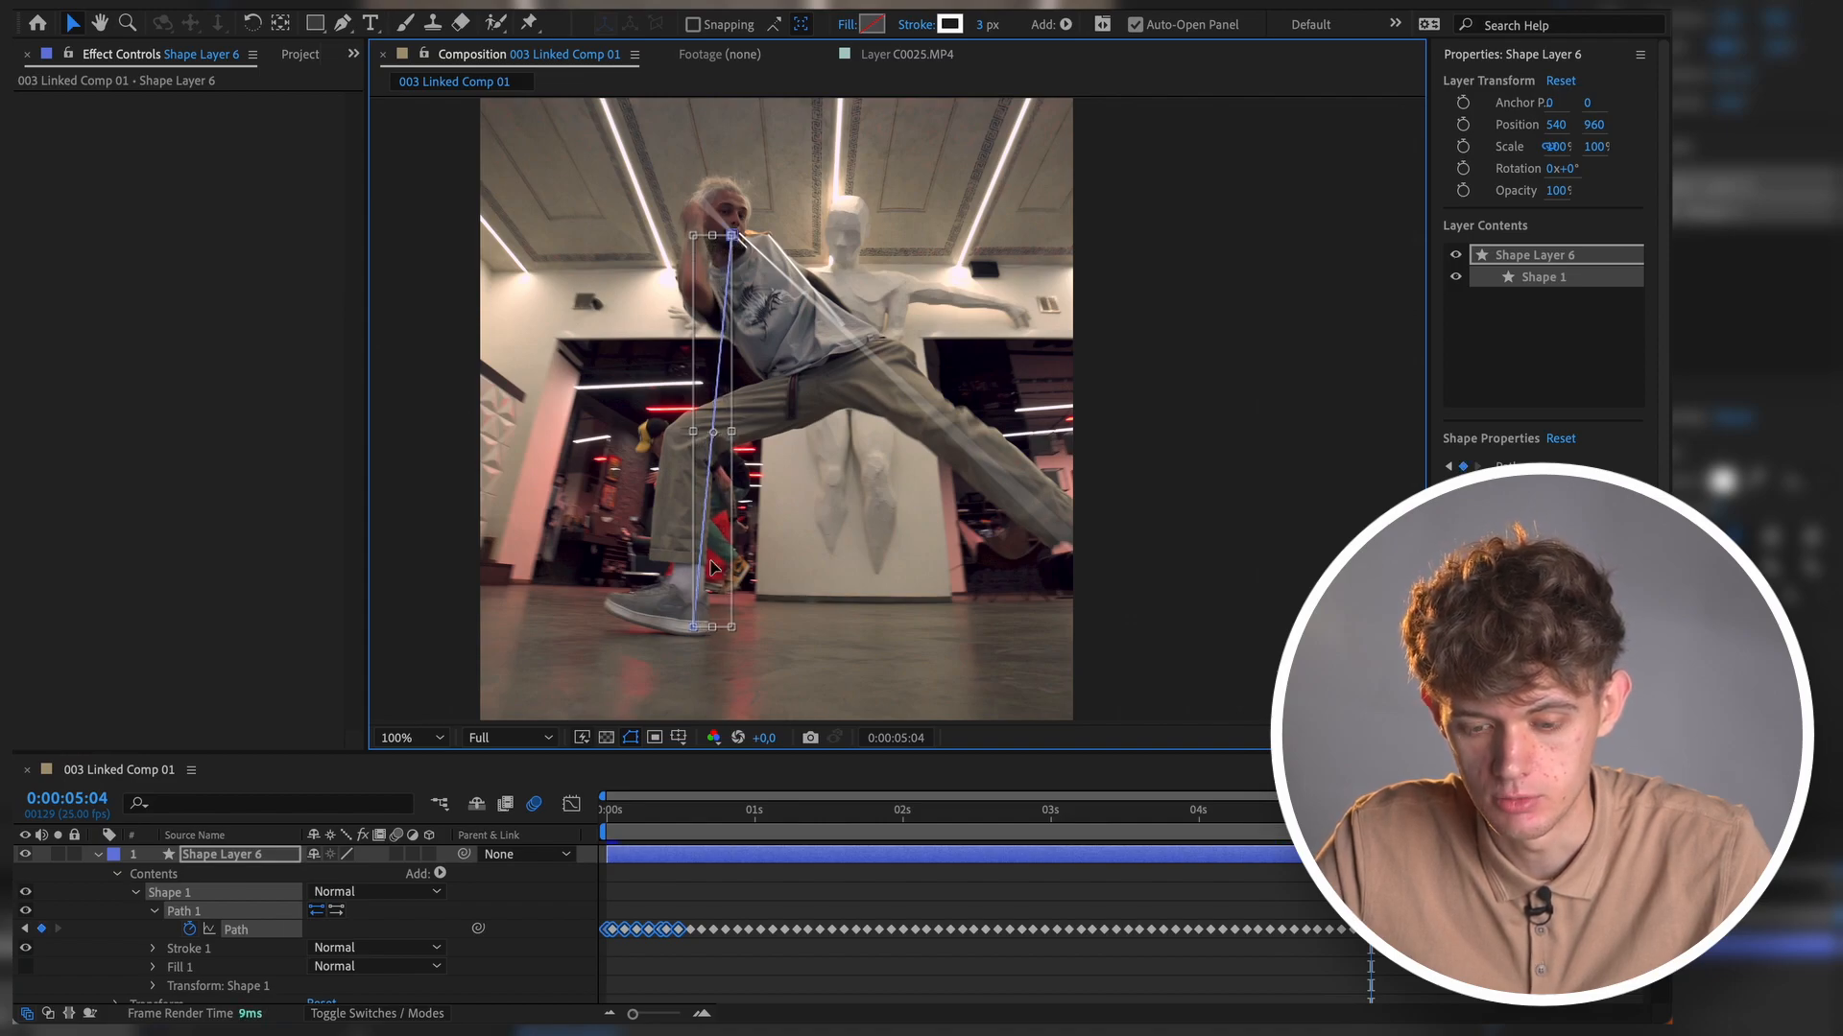
drag(691, 629, 700, 626)
click(56, 816)
key(Right)
key(BackSpace)
text(6)
key(Return)
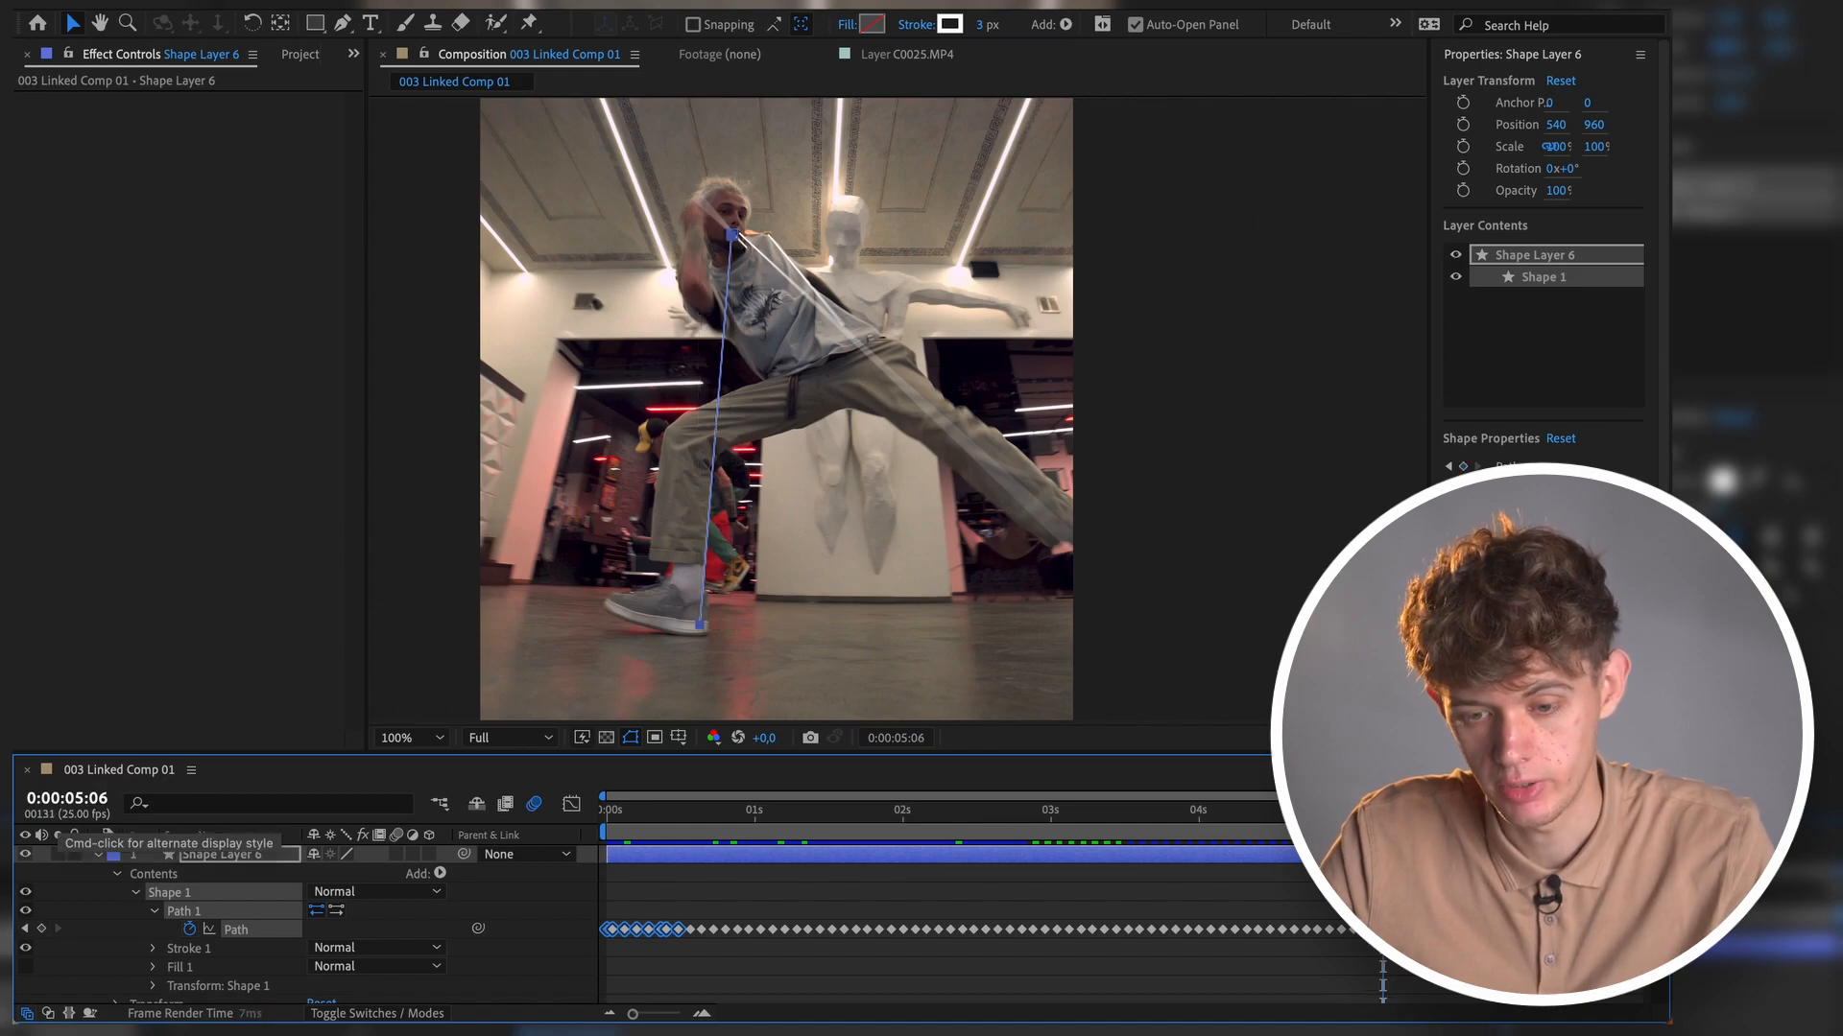
click(703, 629)
drag(700, 626, 716, 633)
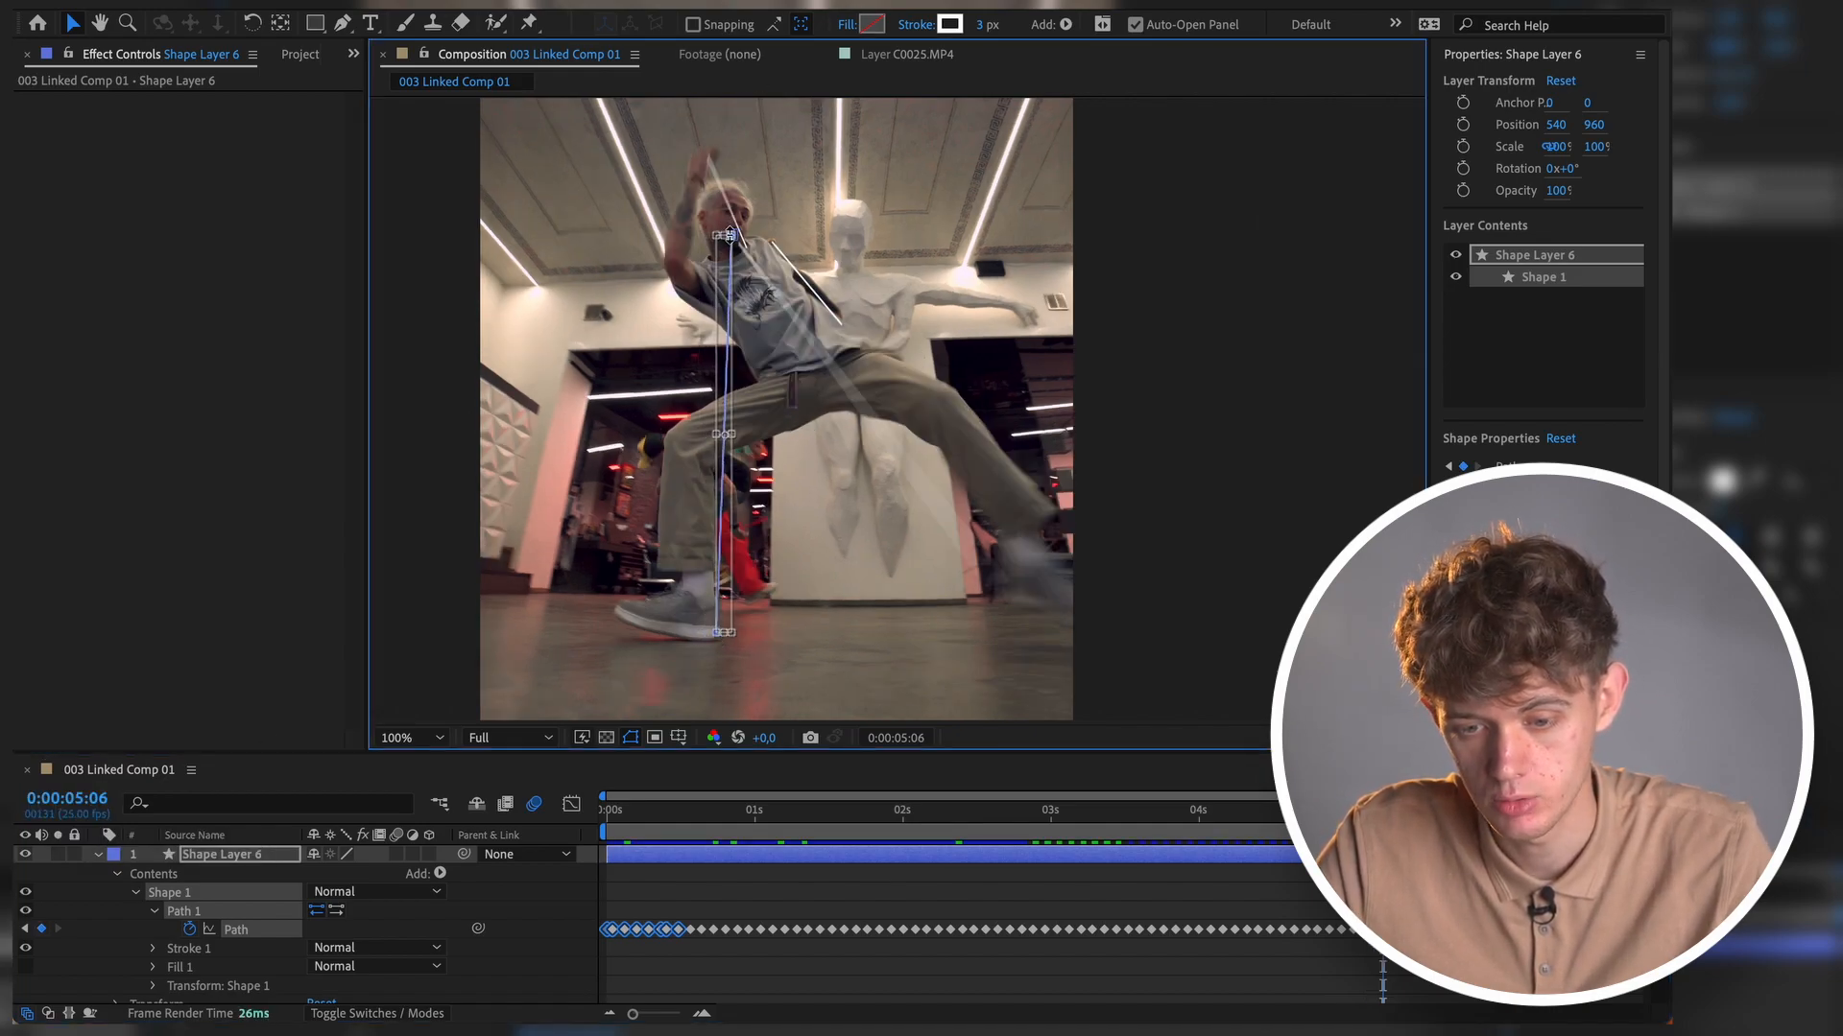
drag(732, 234, 748, 242)
- Go to 0:00:05:08 and move the line's lower end back onto the heel of the dancer's shoe
click(86, 803)
key(Right)
key(BackSpace)
text(8)
key(Return)
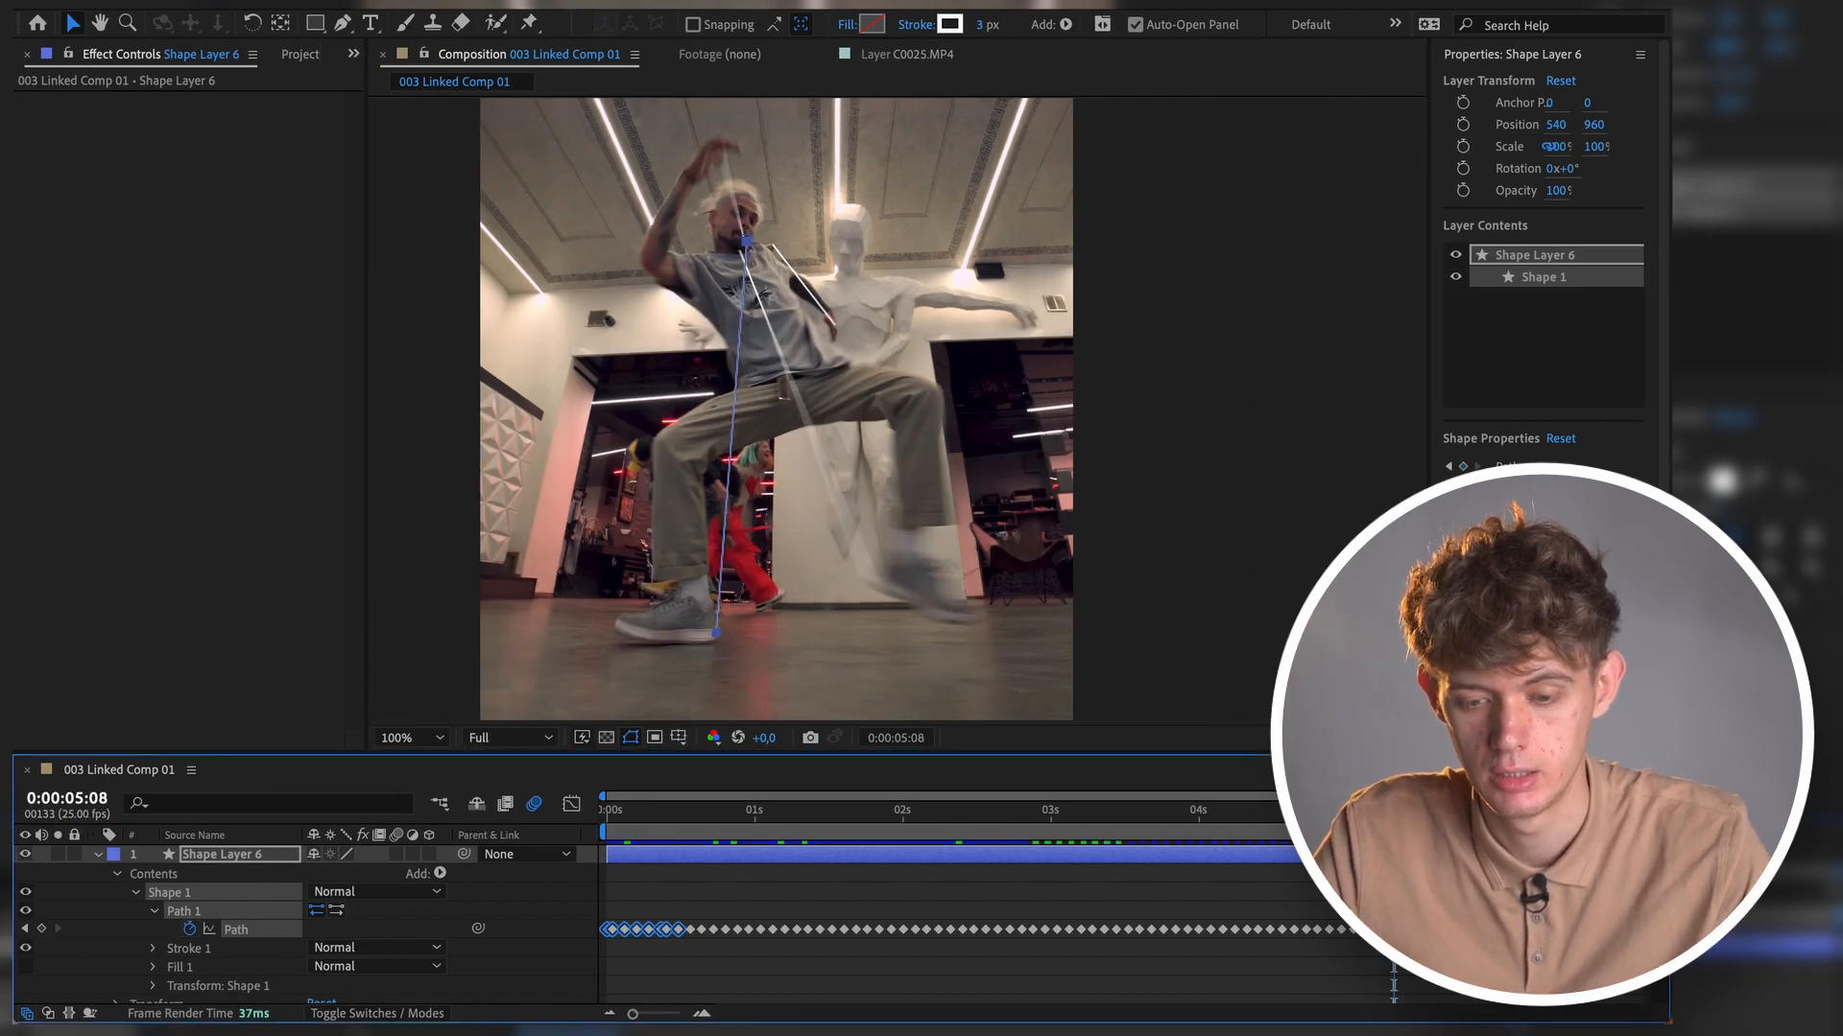
double_click(715, 634)
drag(714, 632, 707, 632)
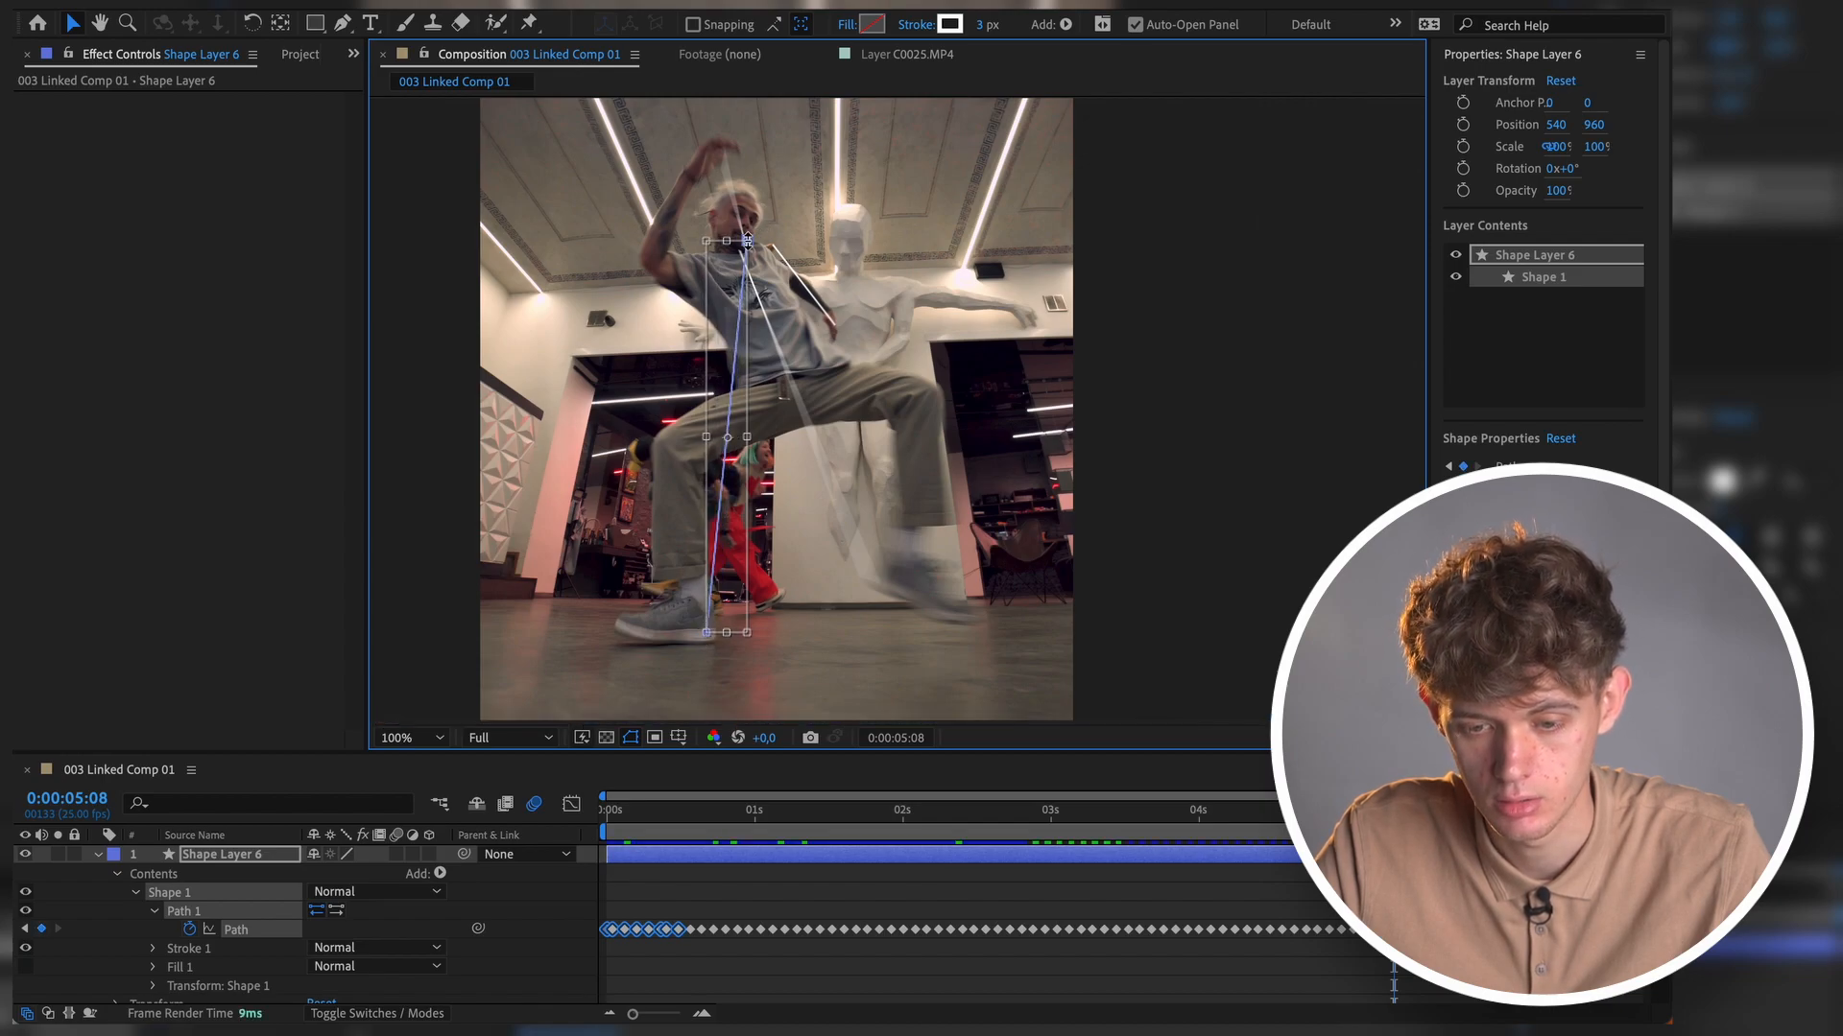
- Advance to 0:00:05:10 and 0:00:05:12, moving both ends of the line to follow the hand and the foot
key(Page_Down)
key(Page_Down)
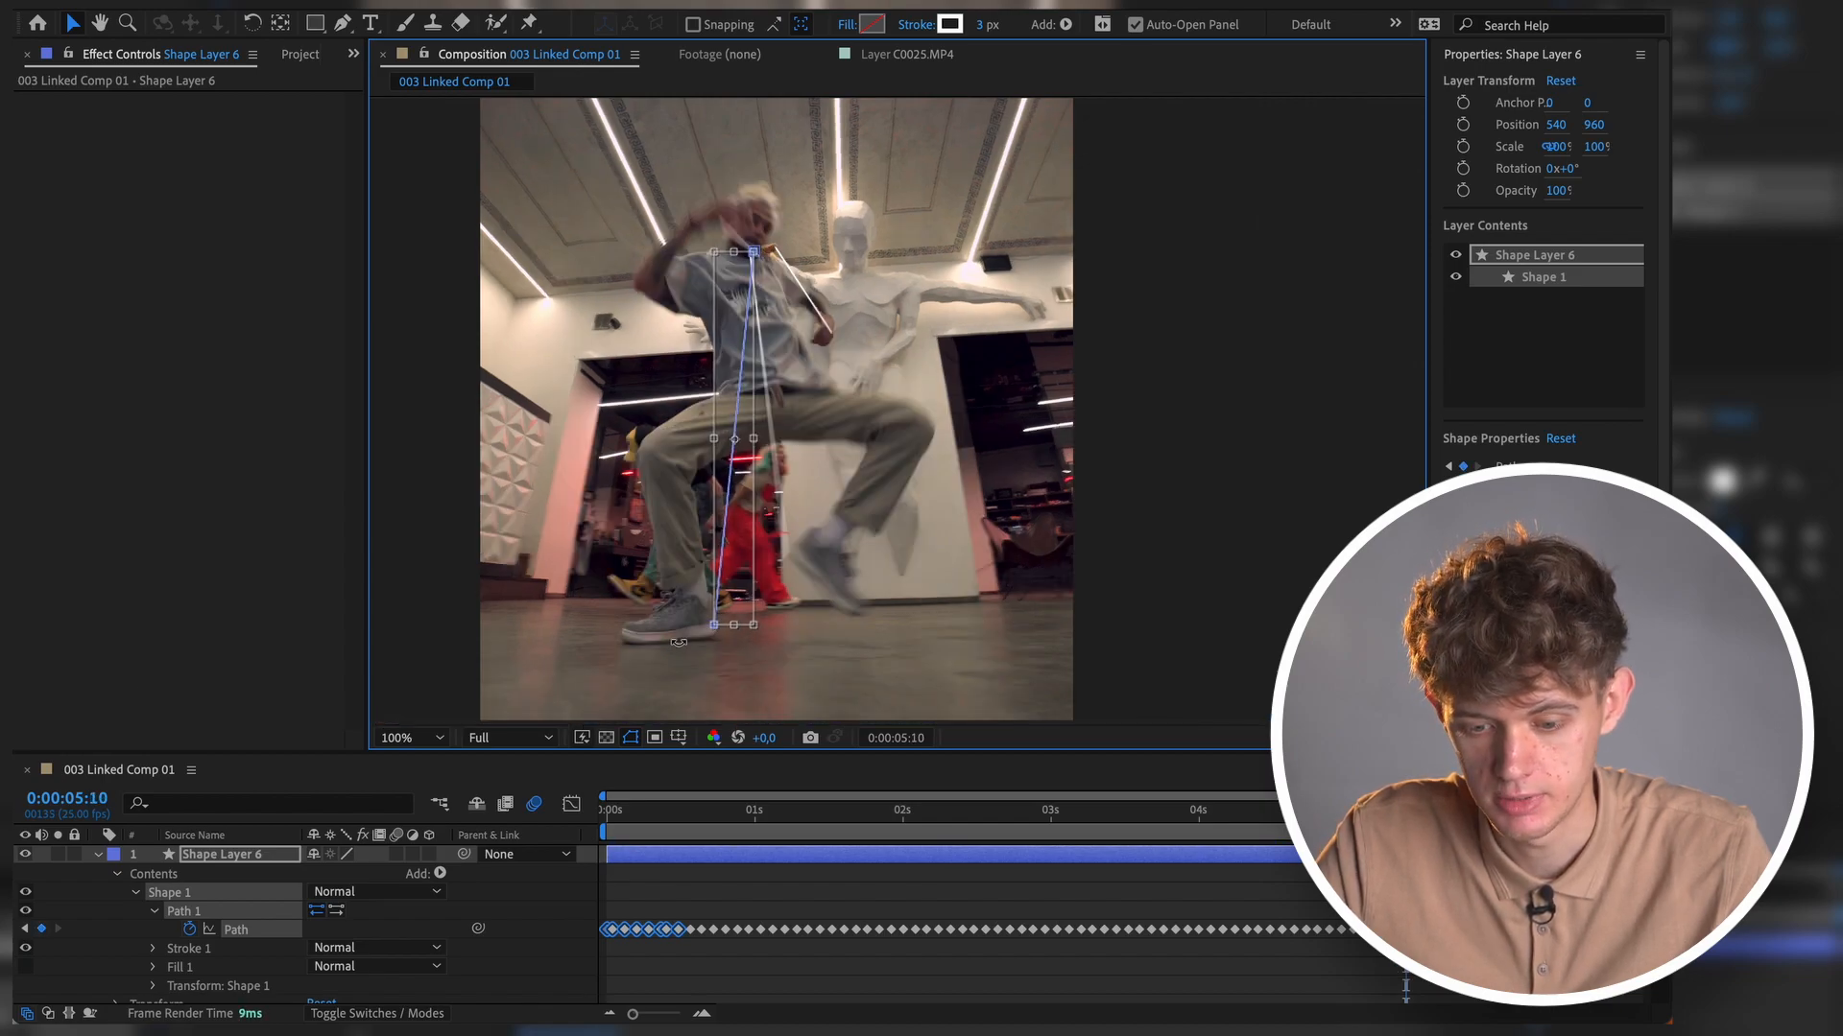
click(97, 798)
text(0:00:05:12)
key(Return)
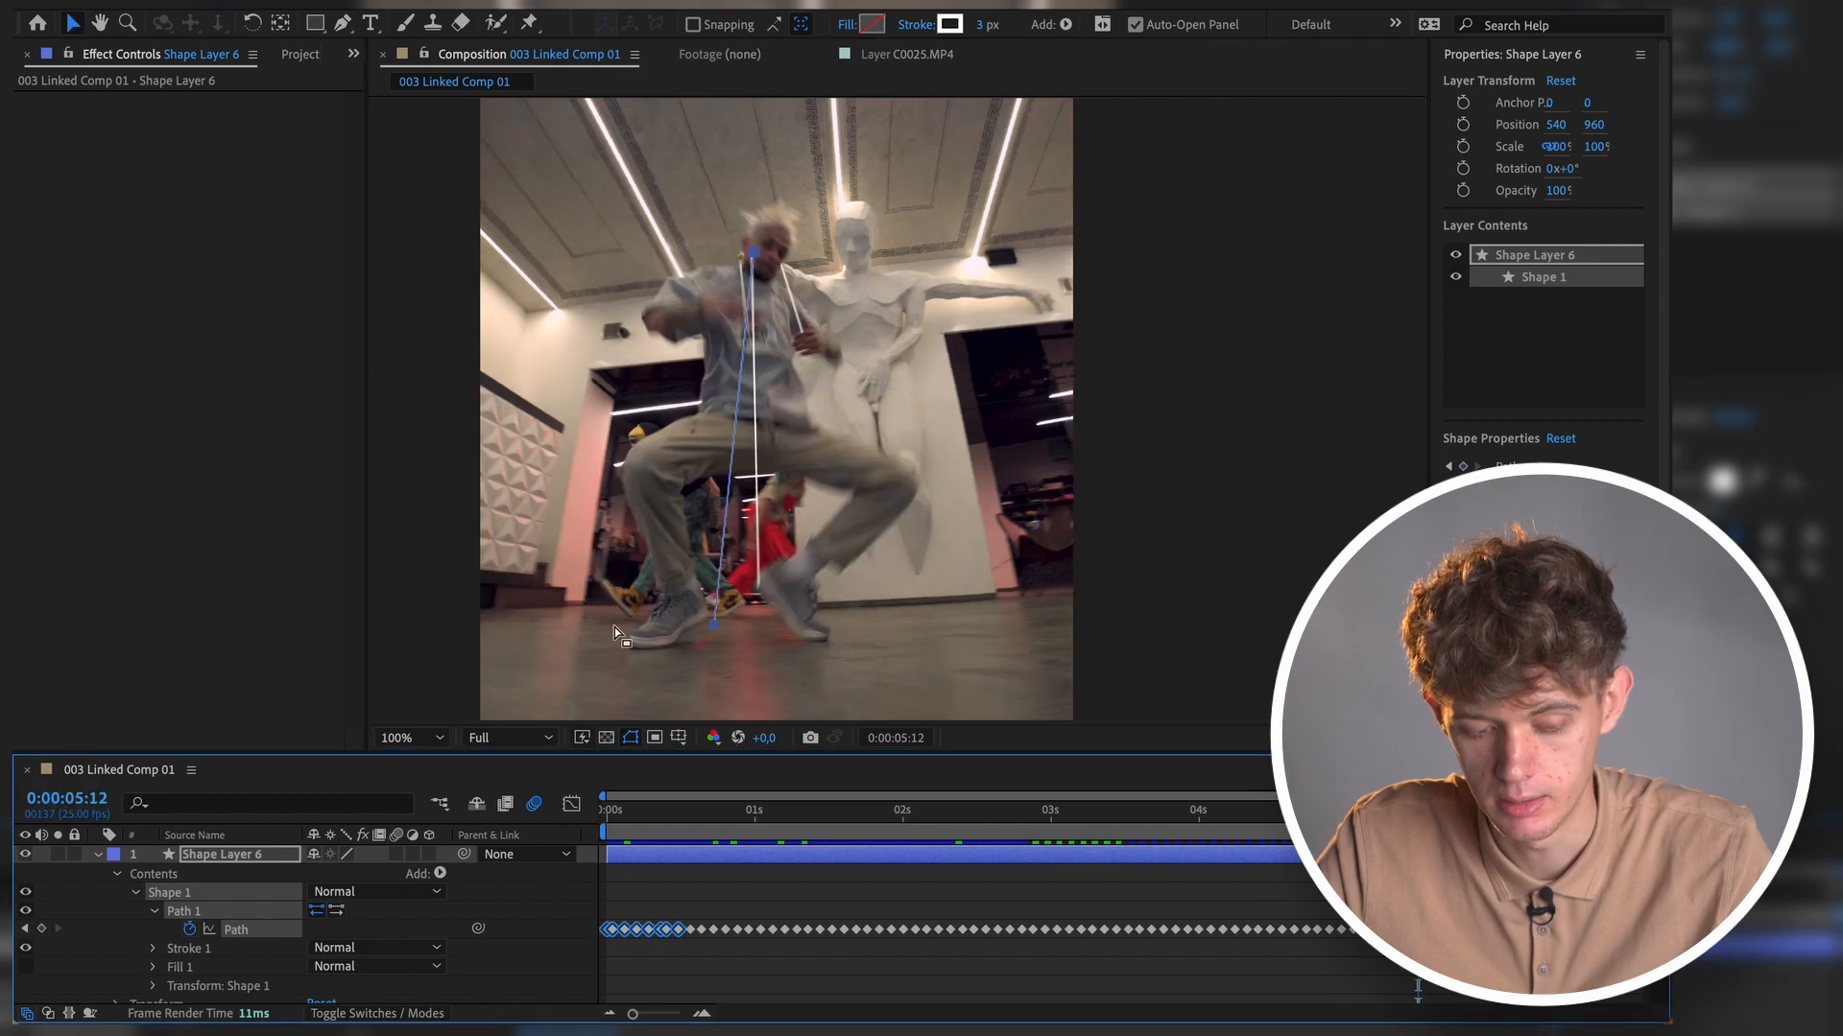
double_click(716, 624)
drag(715, 625, 701, 610)
drag(754, 249, 766, 259)
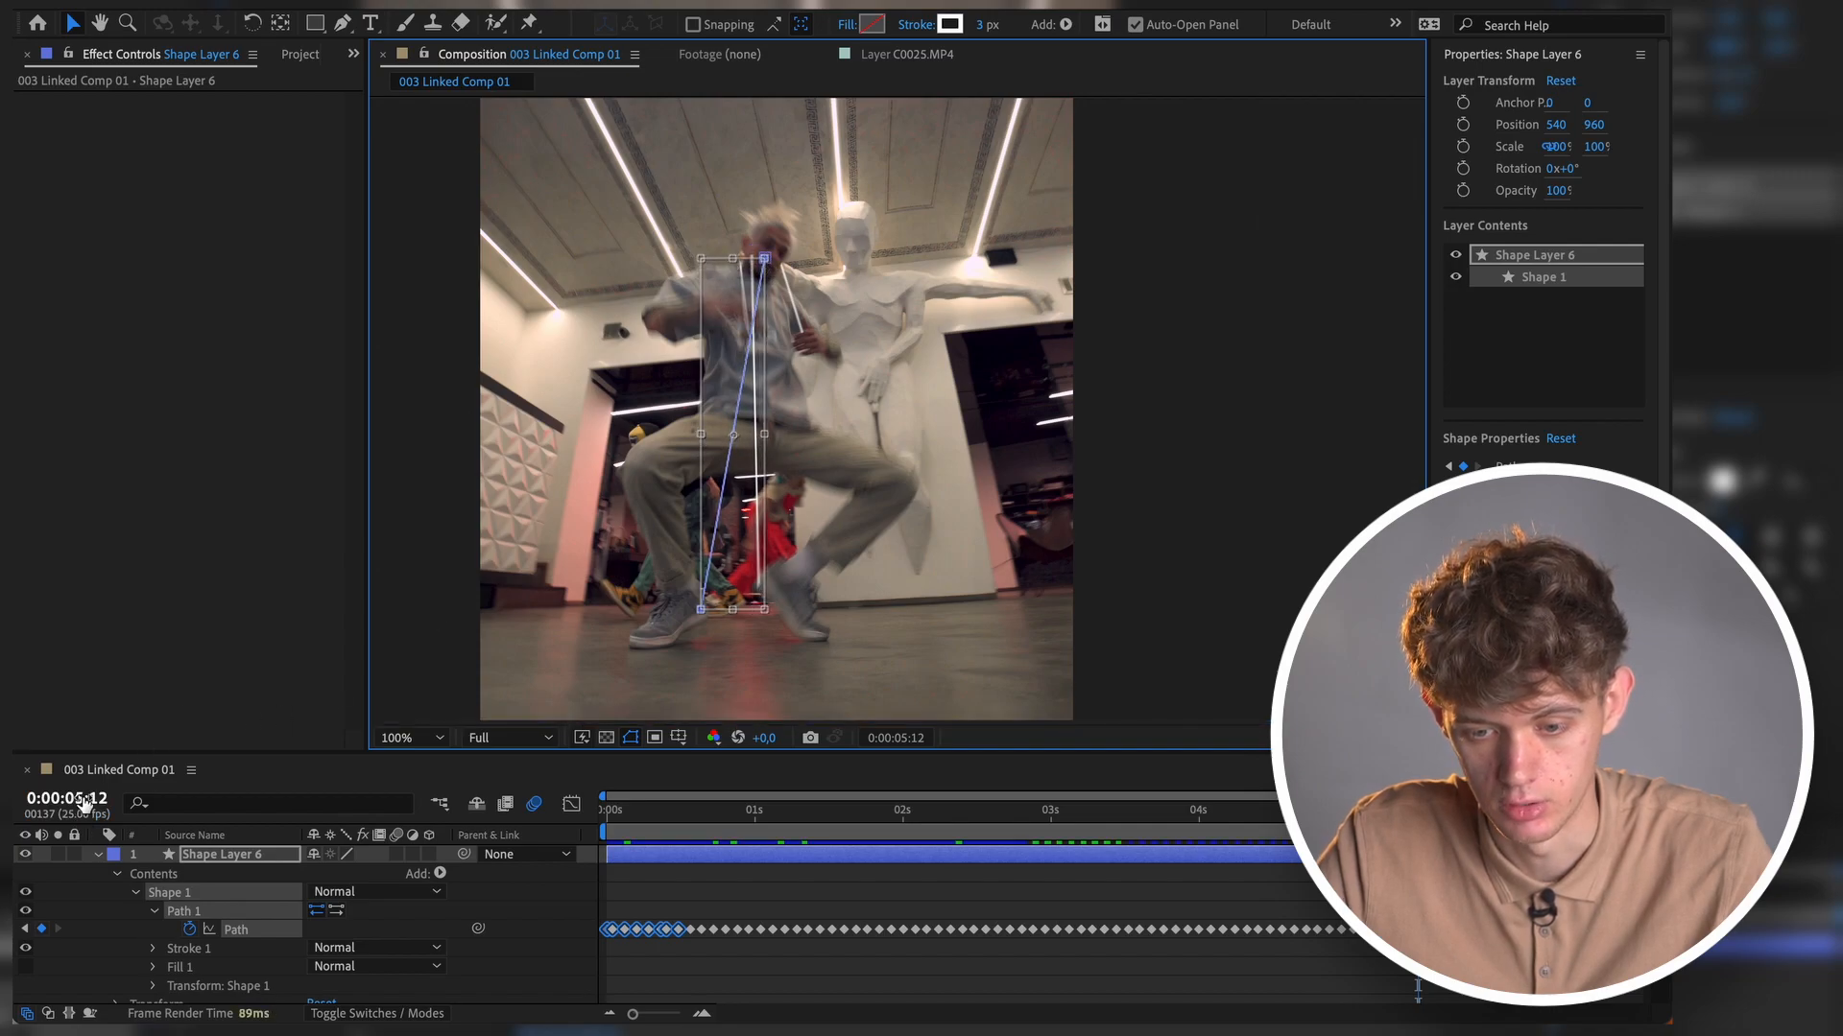
- At 0:00:05:16, align the line's lower end with the dancer's foot and its upper end with the statue's hand
click(84, 800)
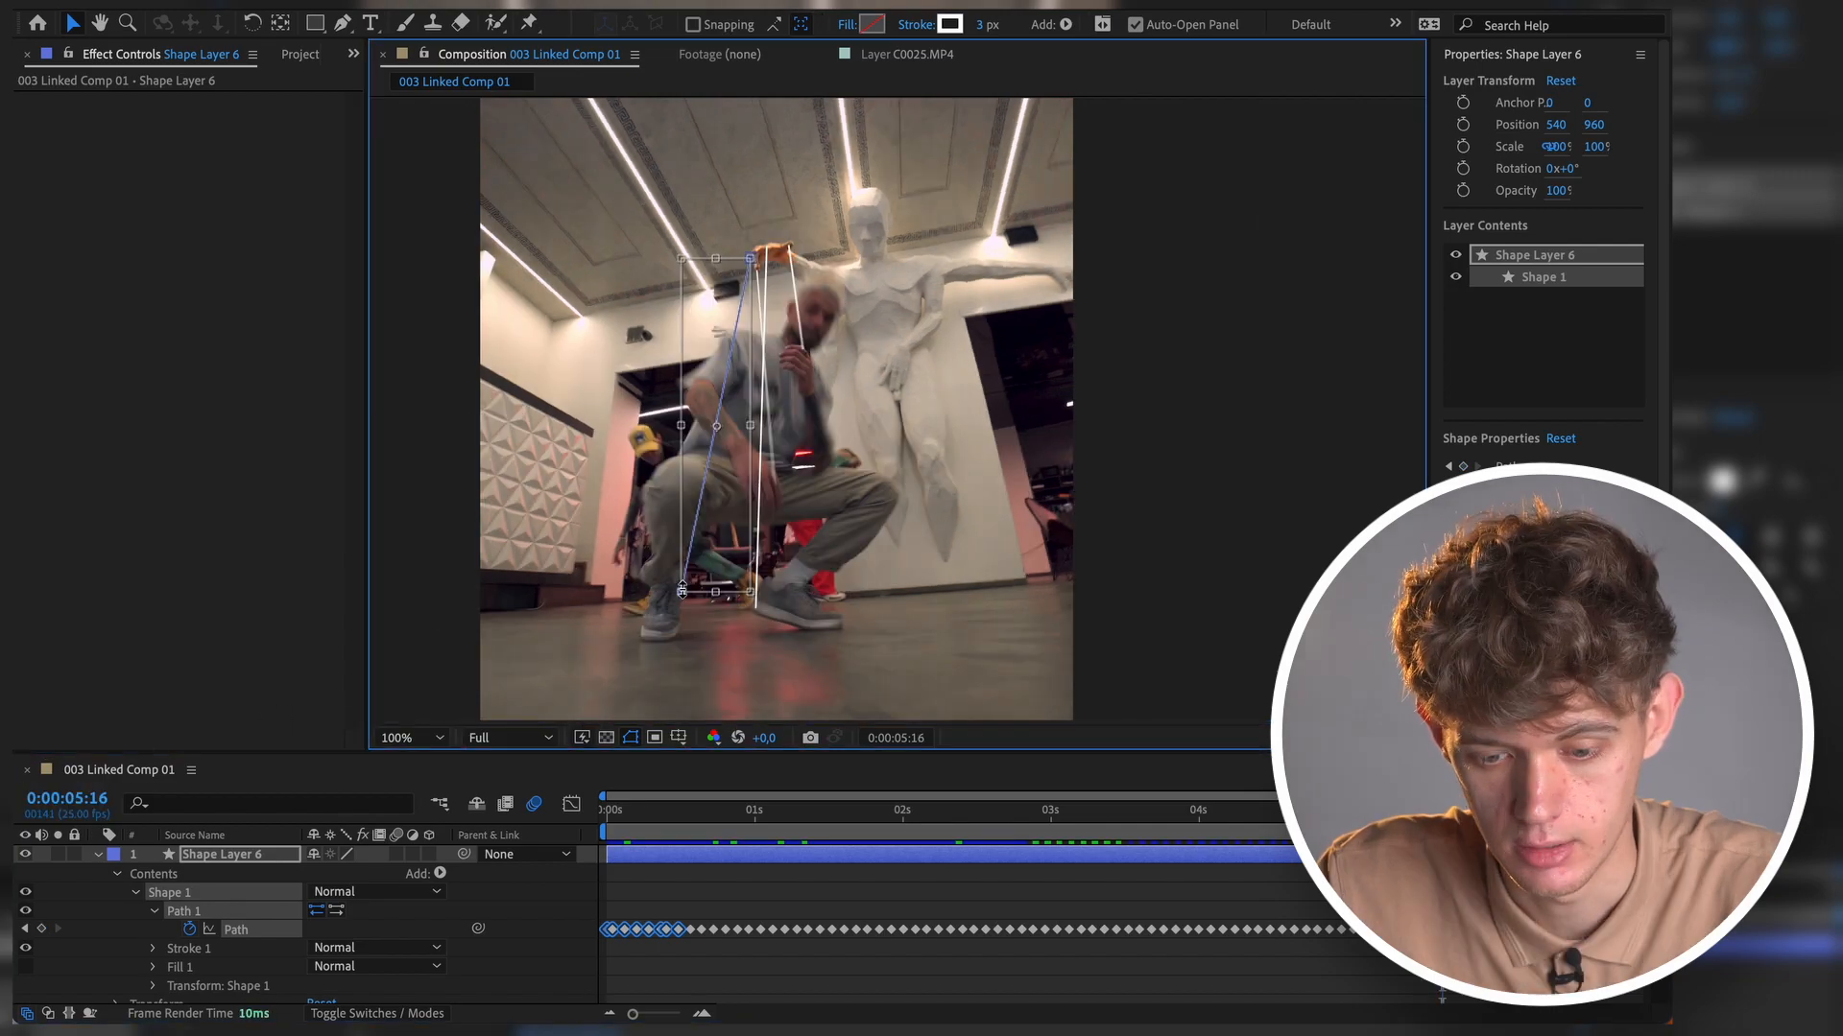
drag(679, 608, 670, 591)
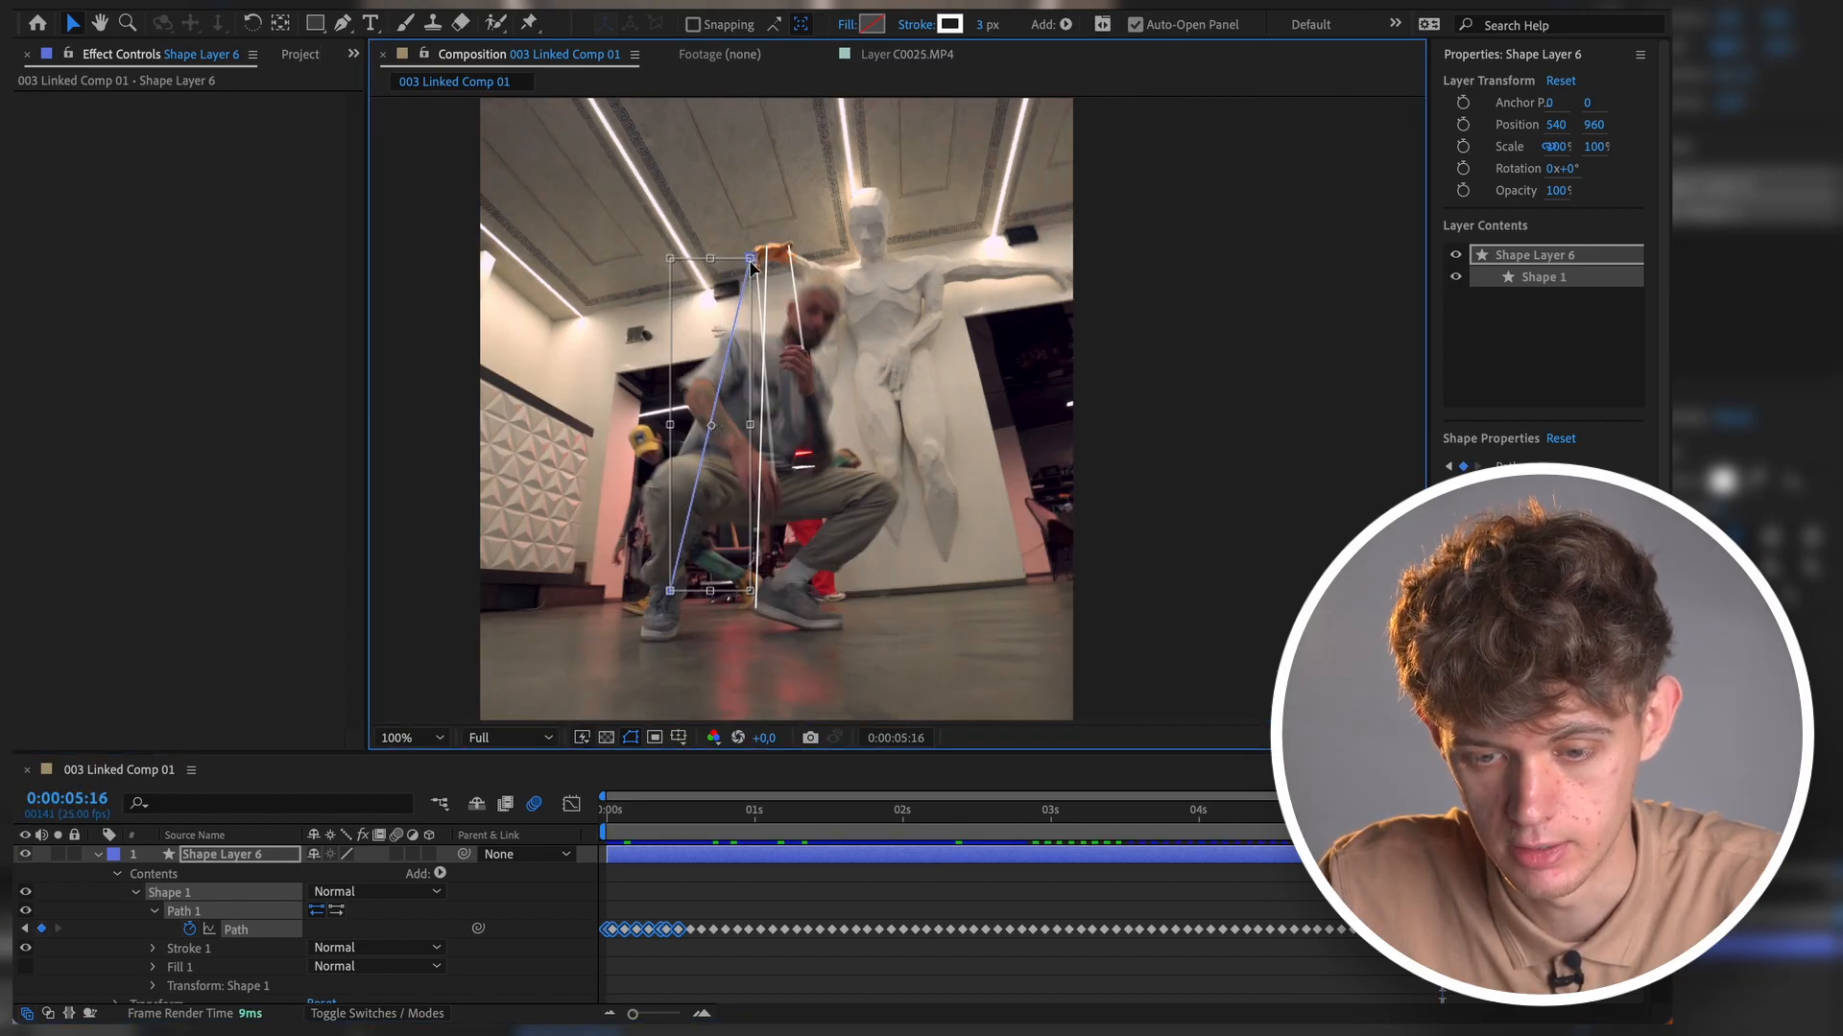
drag(750, 258, 758, 253)
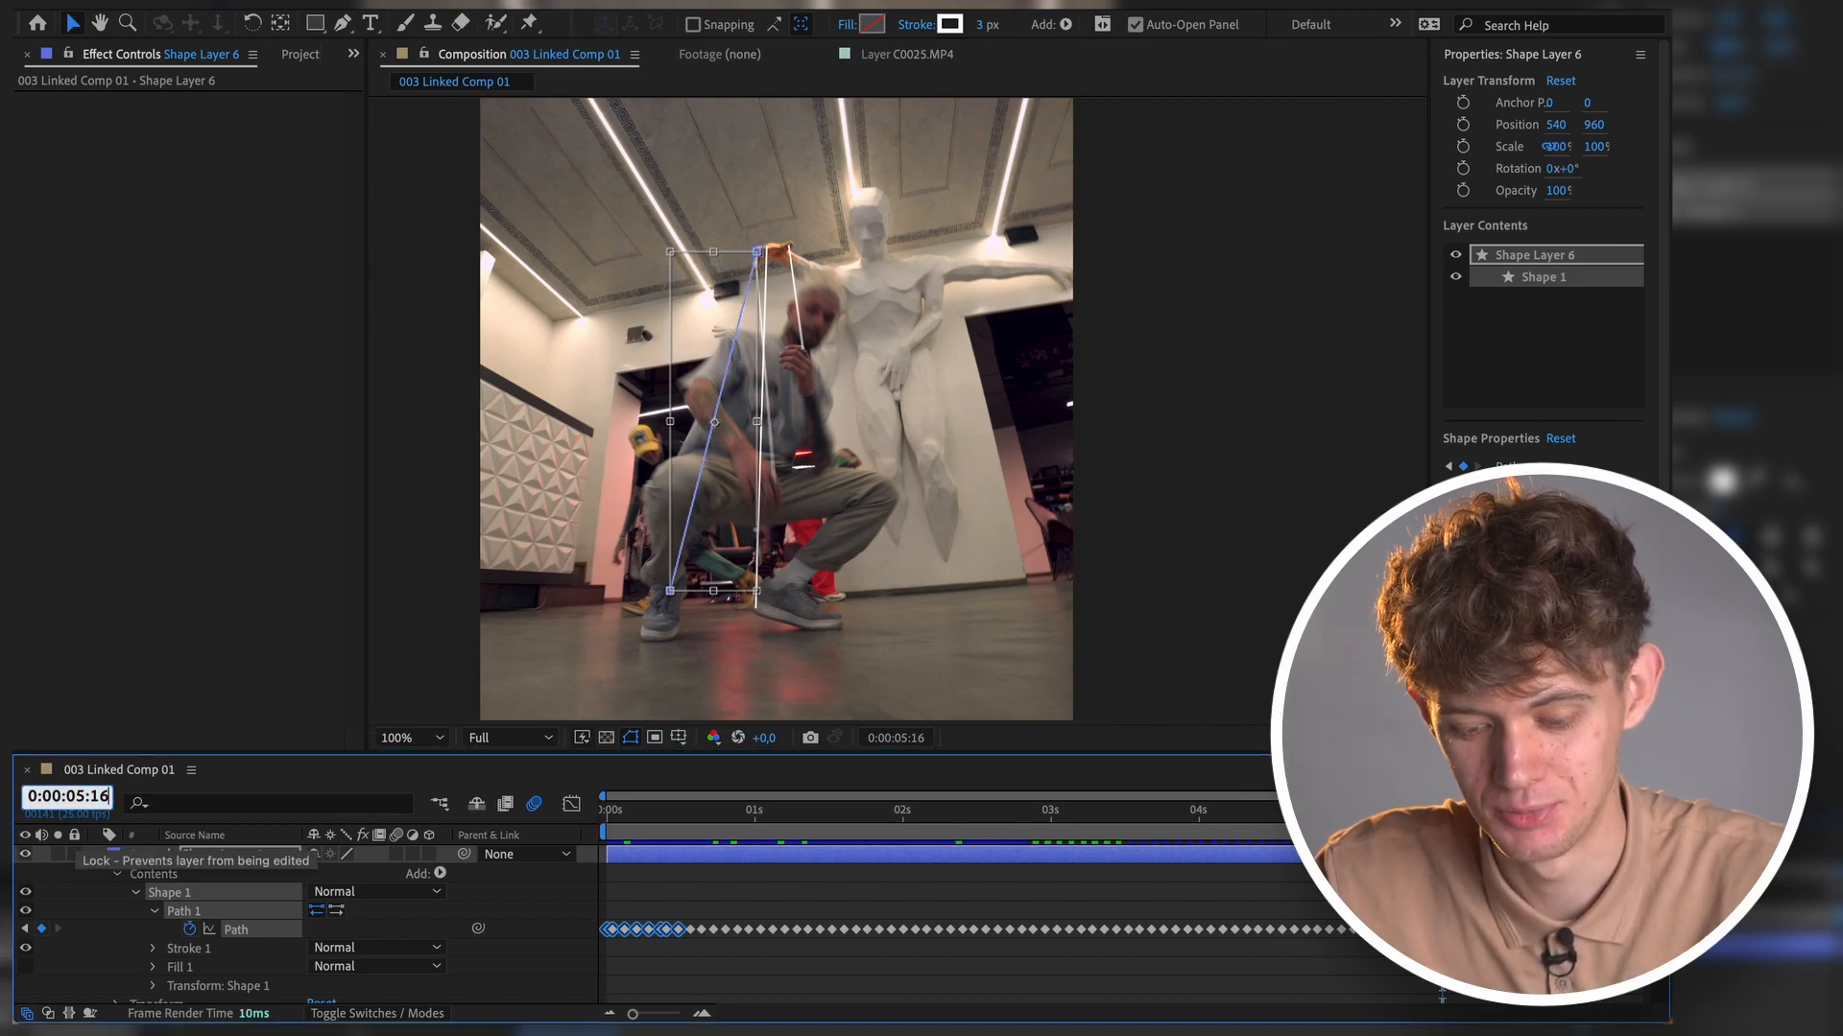
- Advance through 0:00:05:18 to 0:00:05:20 and nudge the line's upper end onto the statue's hand
key(Page_Down)
key(Page_Down)
click(43, 800)
key(Right)
key(BackSpace)
key(BackSpace)
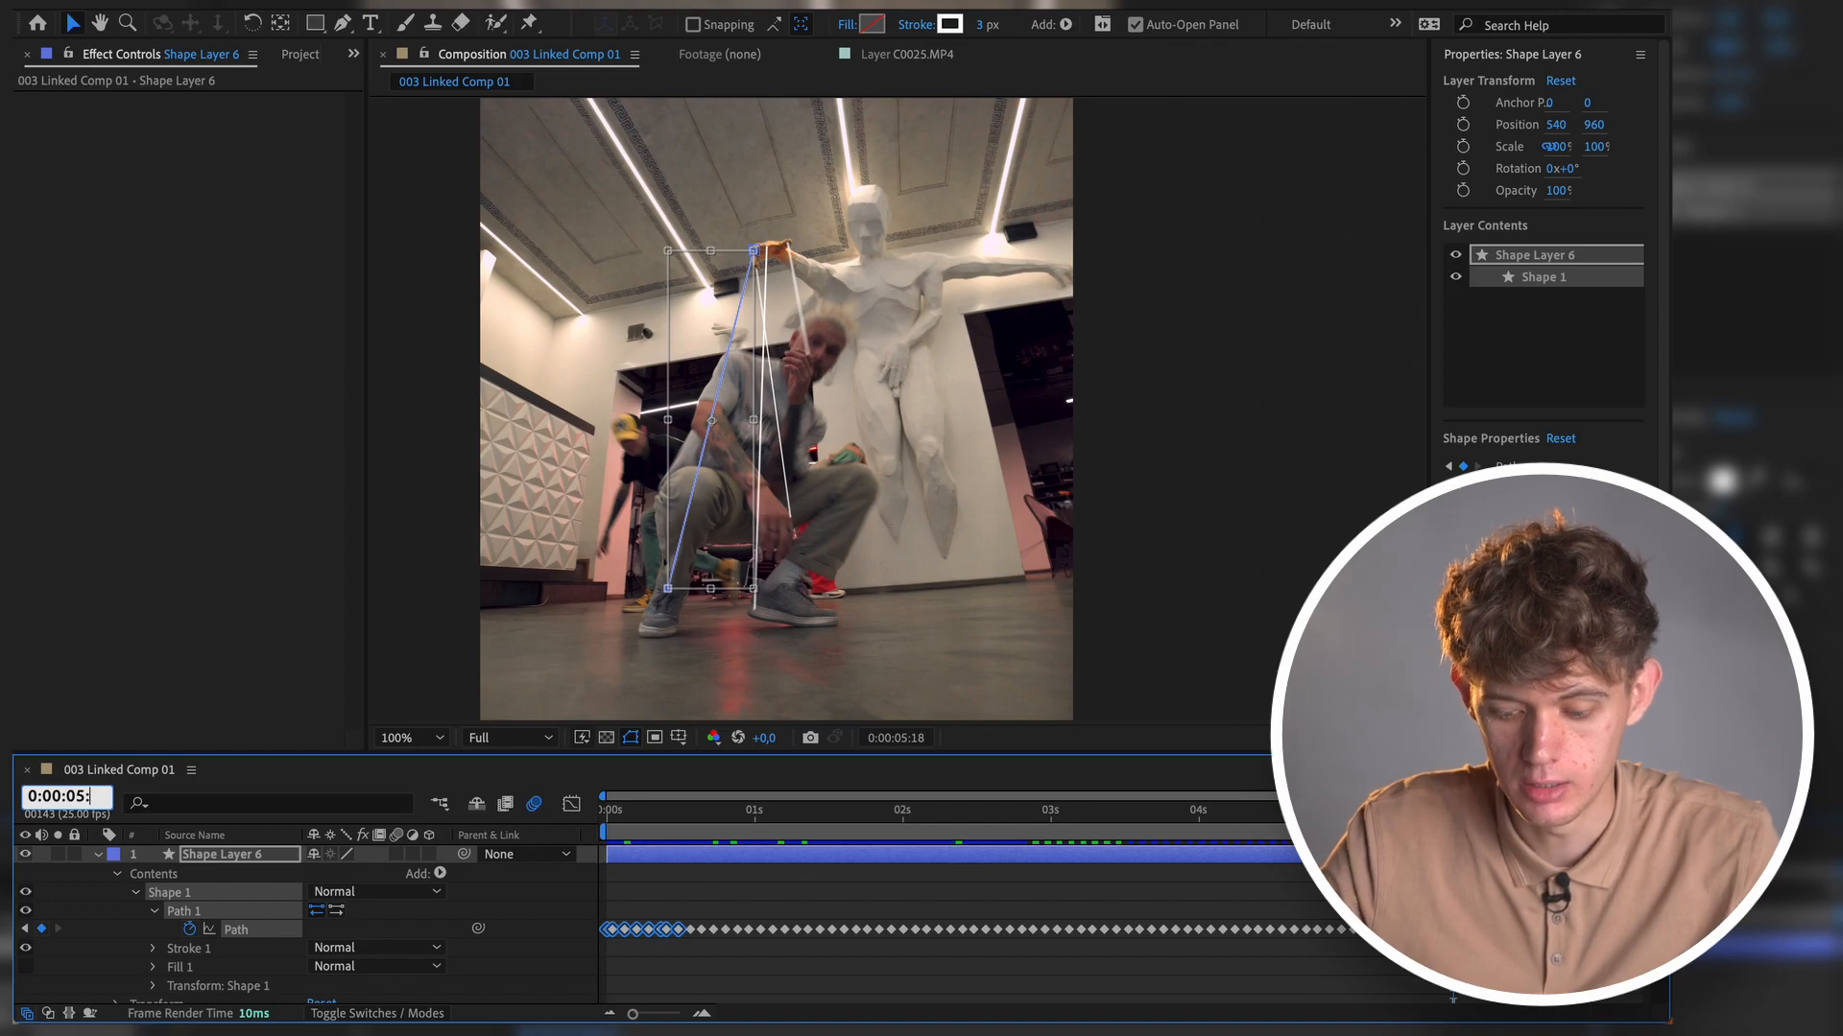
text(20)
key(Return)
double_click(751, 250)
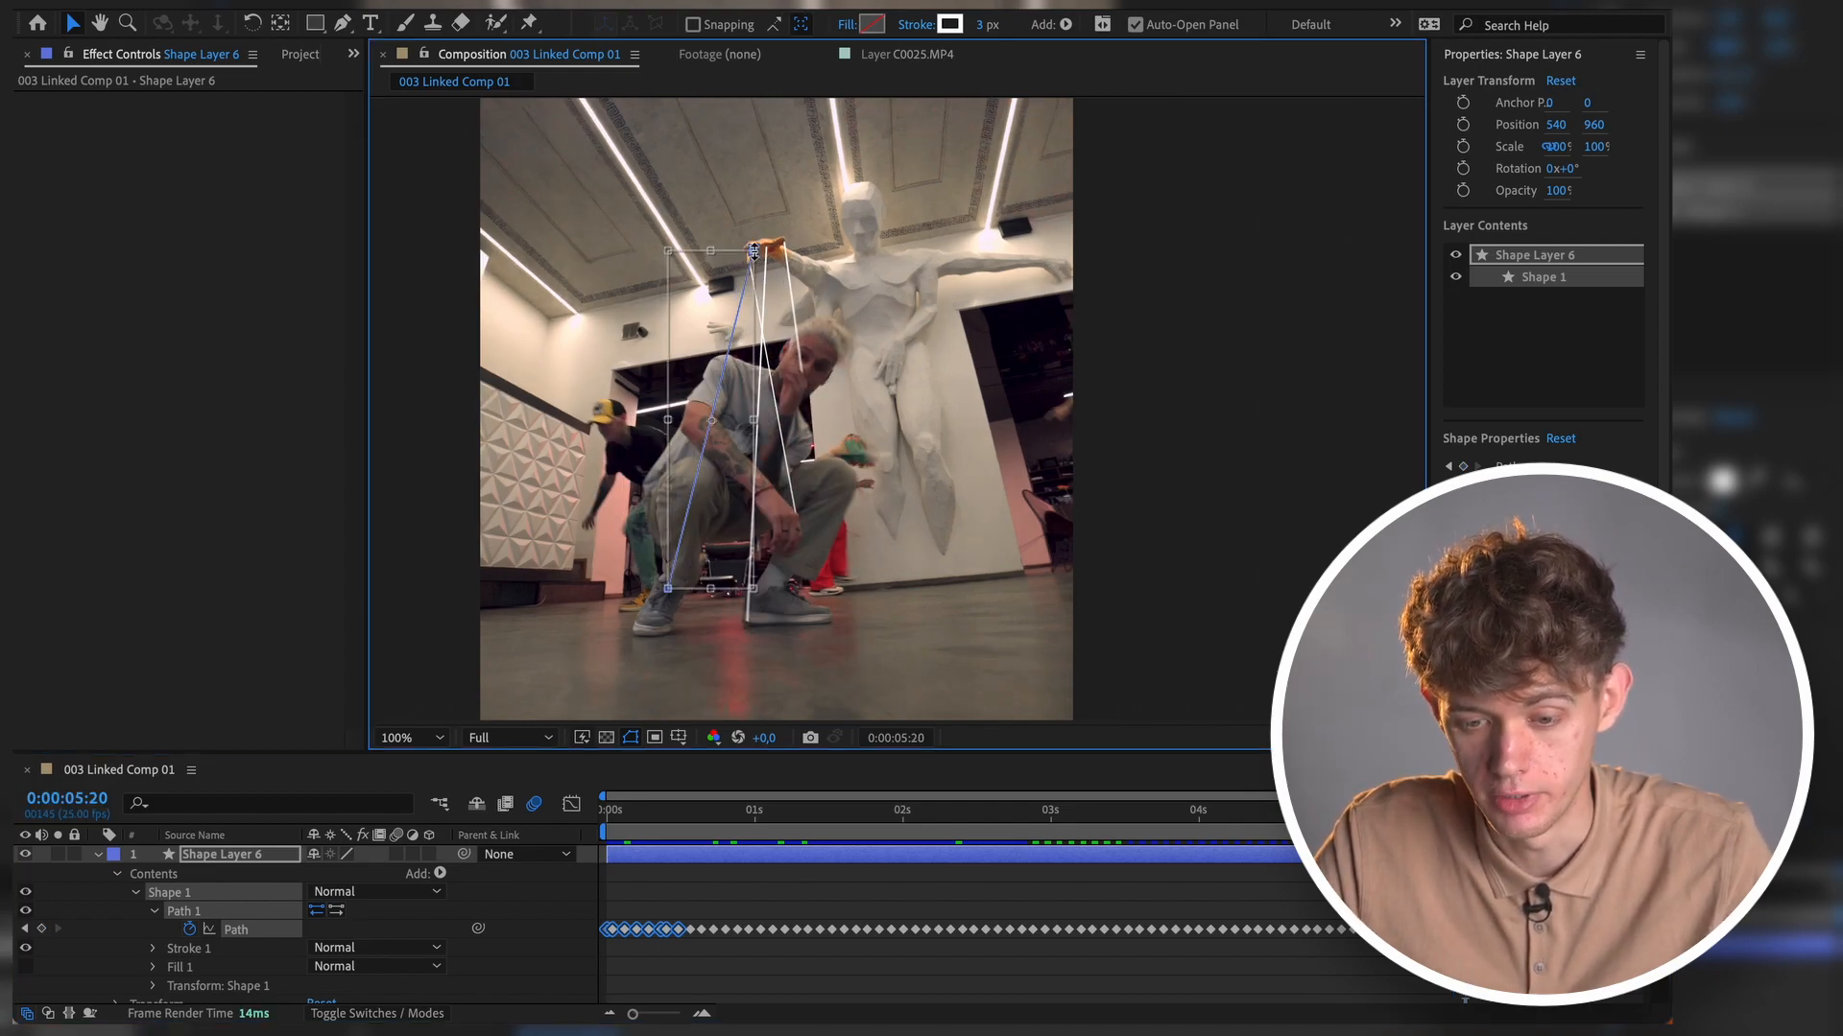
drag(753, 250, 748, 250)
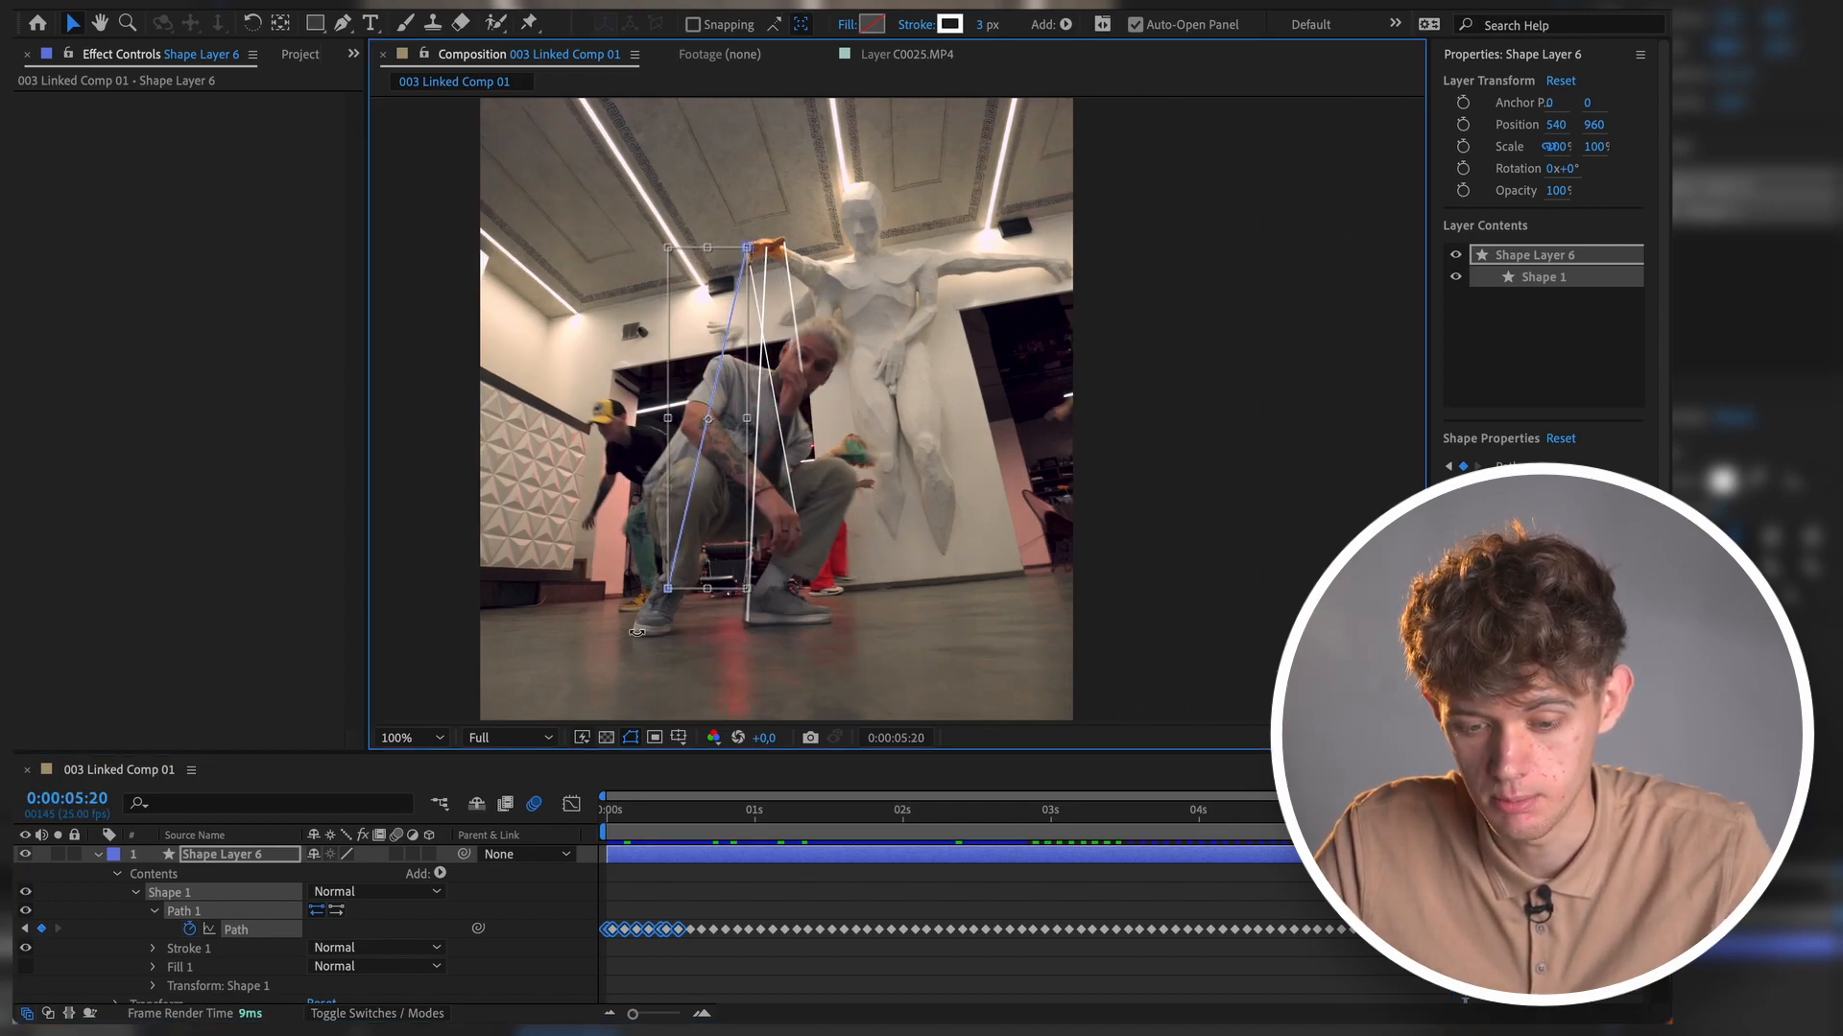
- Nudge the line's lower end at 0:00:05:20, and at 0:00:05:22 realign both ends with the dancer's ankle and the statue's hand
drag(668, 588, 666, 584)
click(79, 799)
key(Right)
key(BackSpace)
text(2)
key(Return)
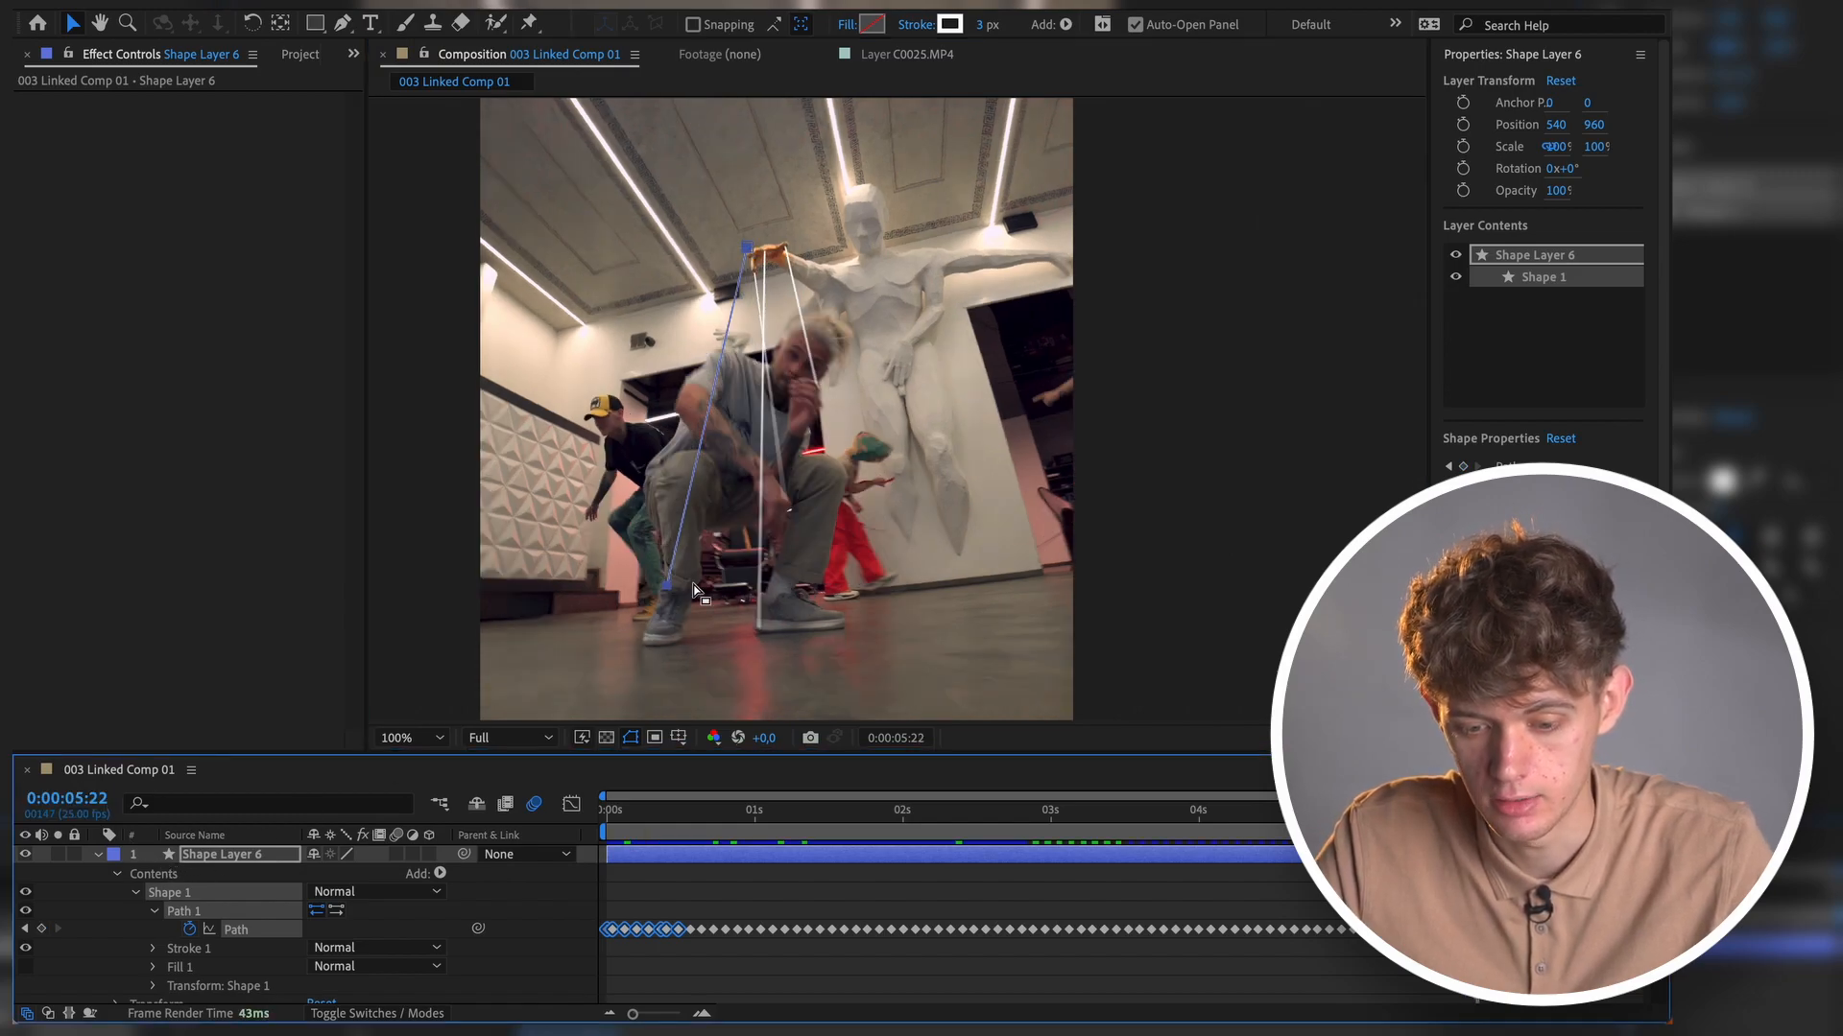
double_click(666, 589)
drag(666, 588, 676, 601)
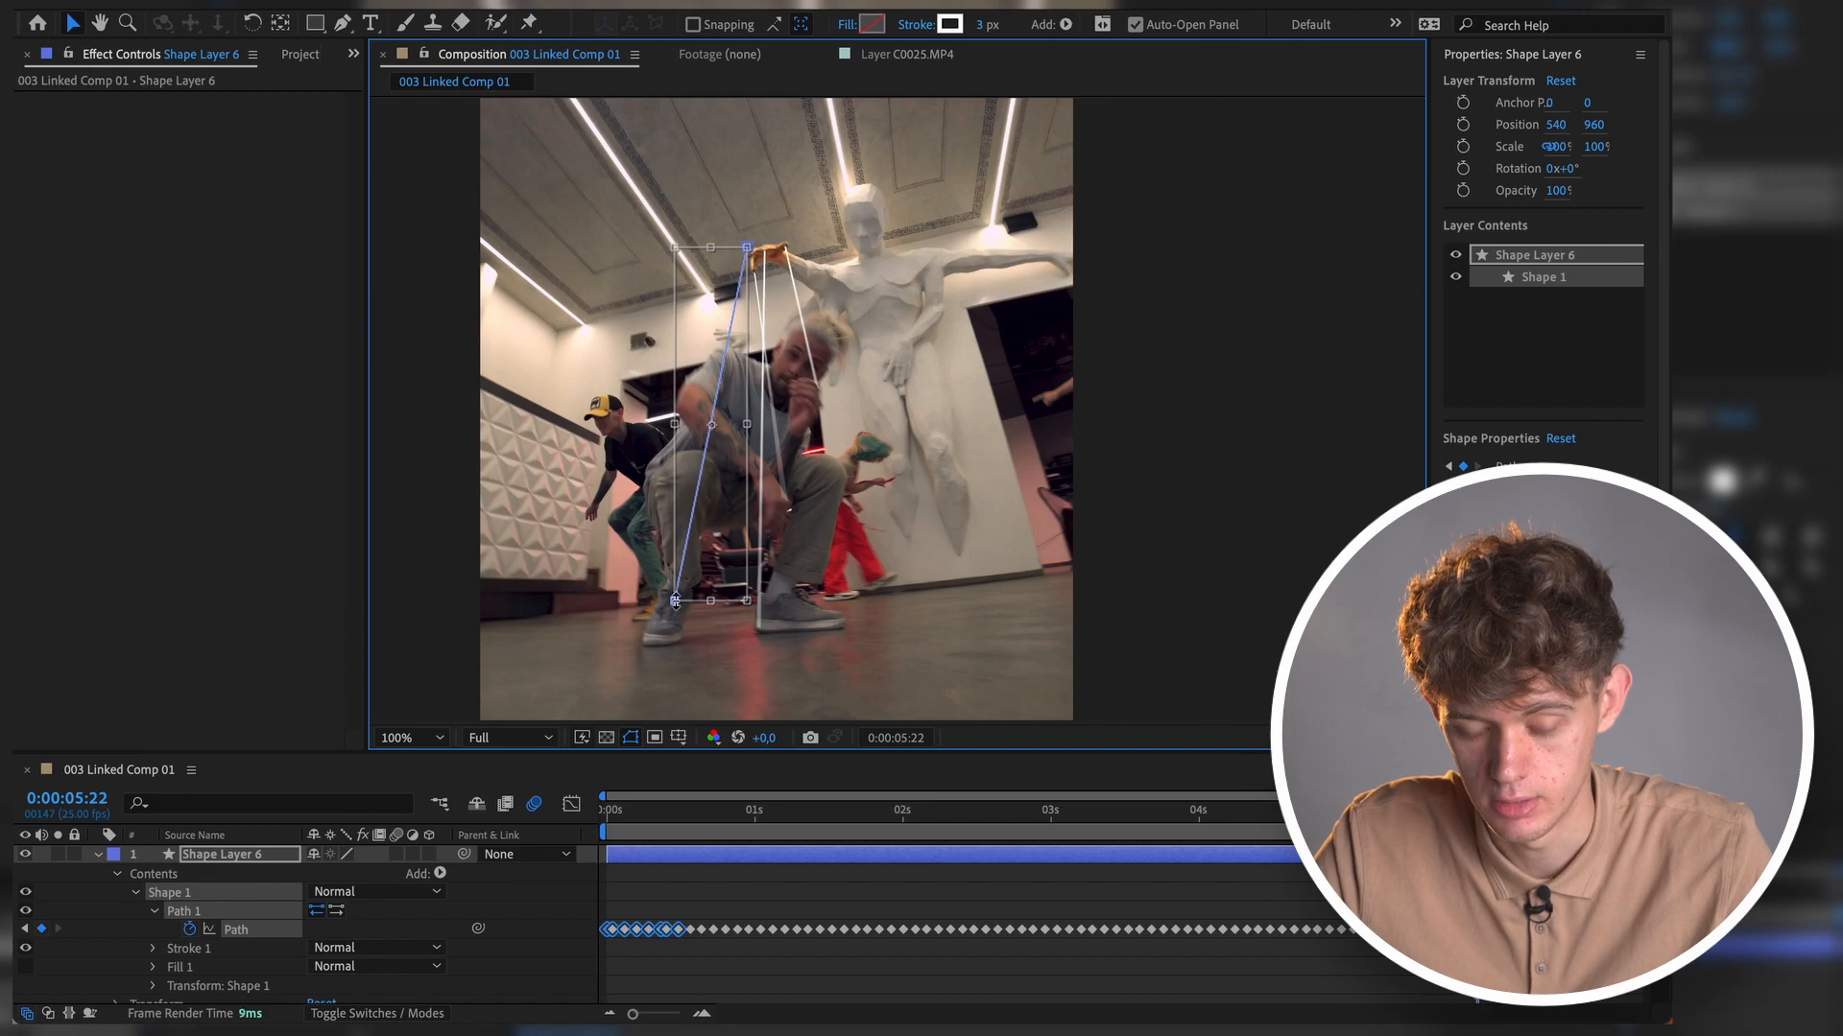
drag(745, 245, 755, 259)
- At 0:00:05:24, move the line's lower end onto the dancer's ankle and its upper end onto the statue's hand
click(104, 797)
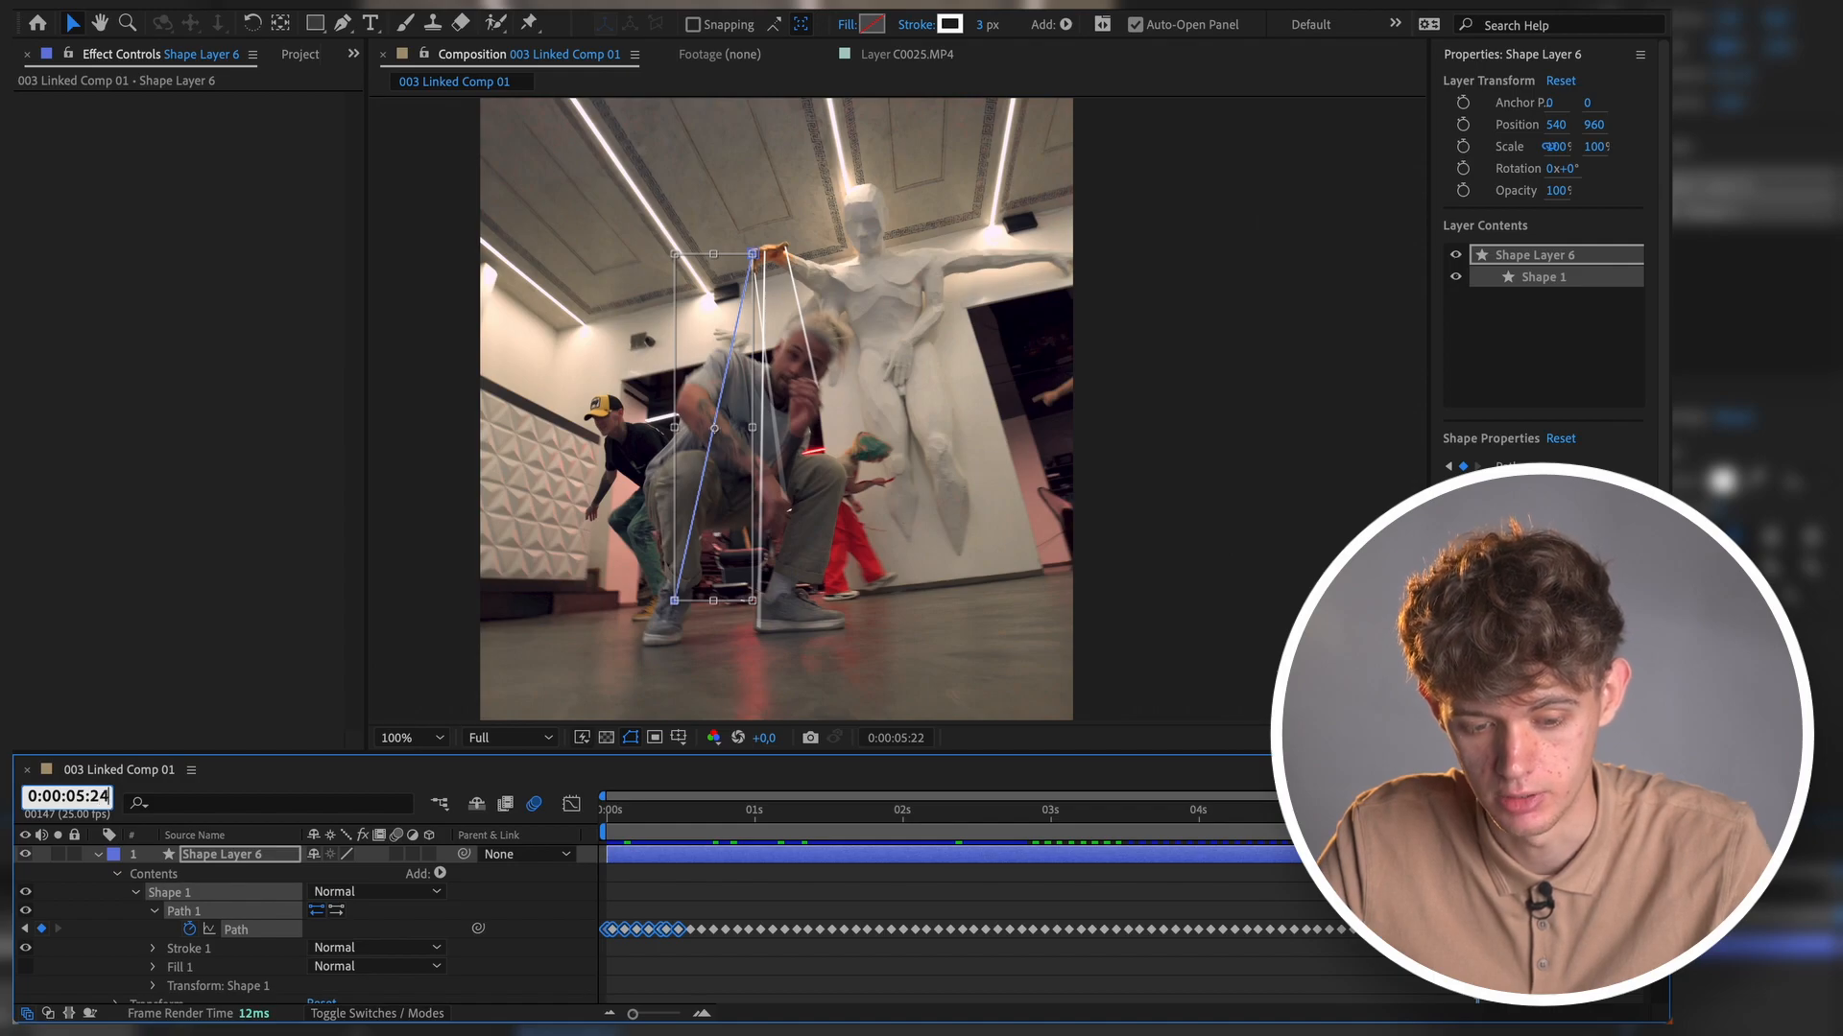
key(Return)
click(675, 599)
drag(676, 598, 689, 597)
drag(755, 254, 757, 259)
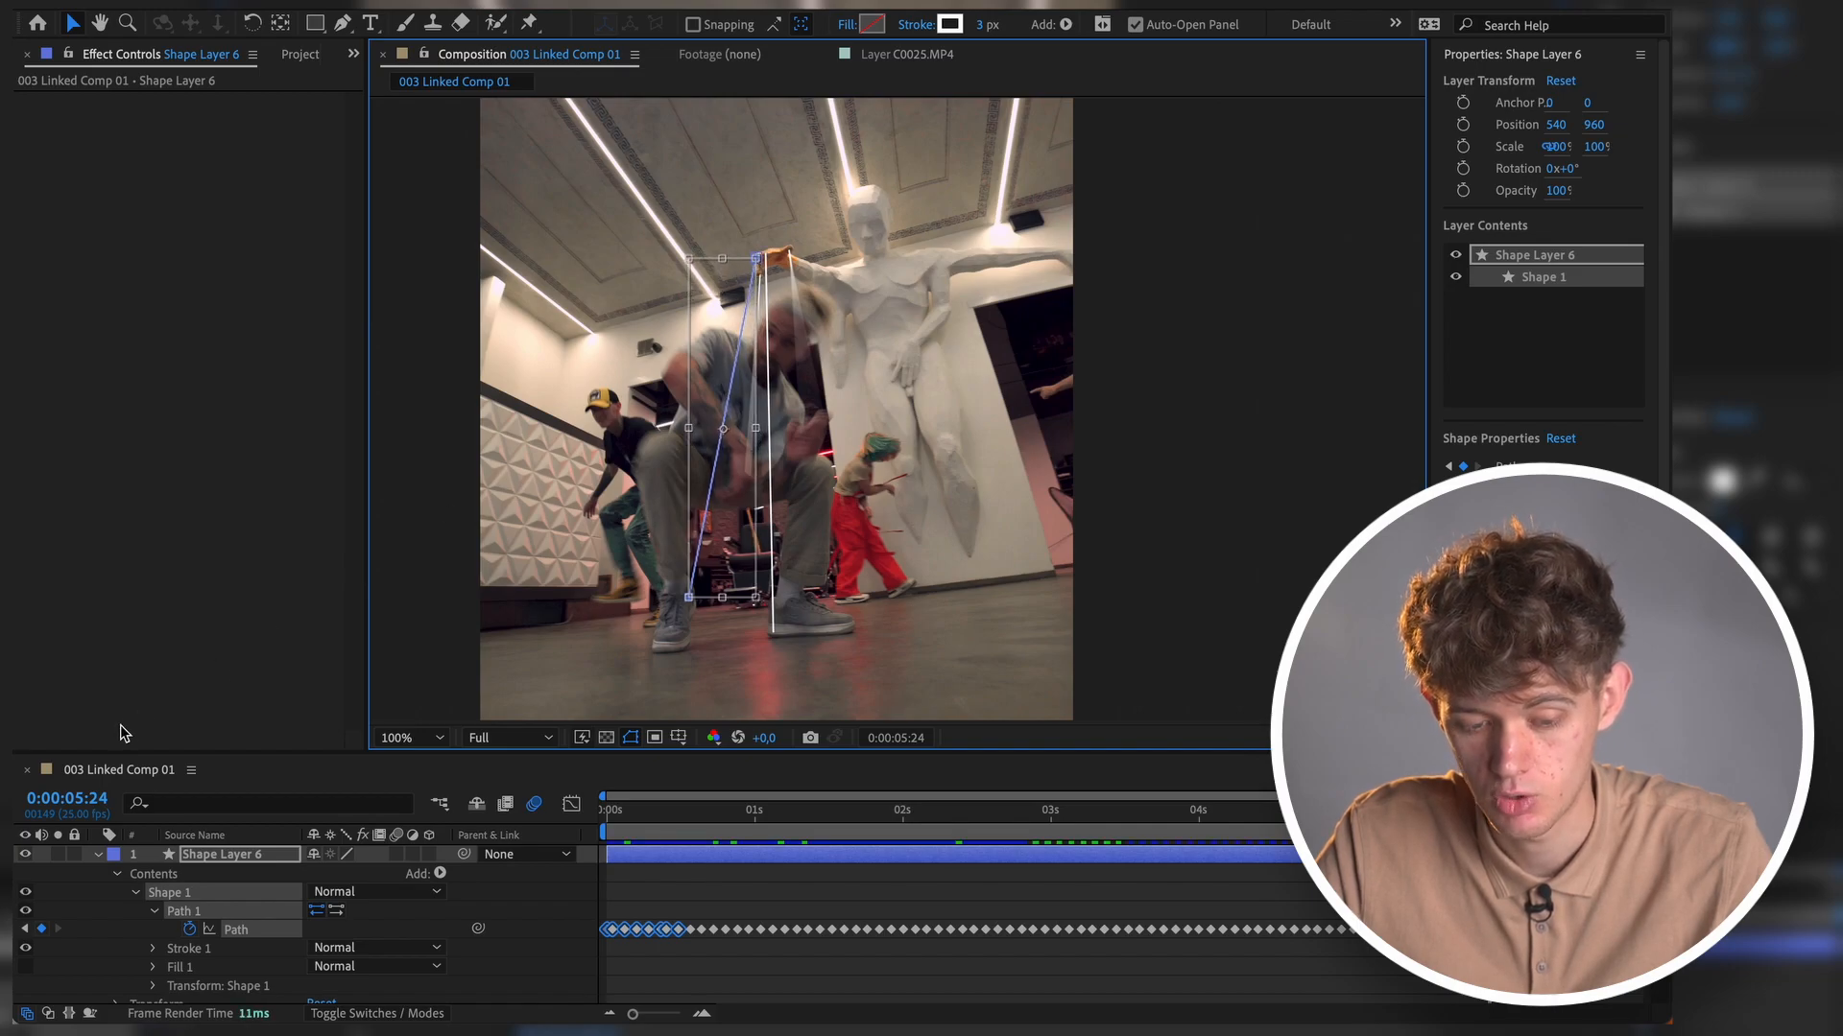
- Advance two frames to 0:00:06:01 and move the line's lower end to follow the dancer's foot
click(91, 804)
key(Right)
key(BackSpace)
text(6)
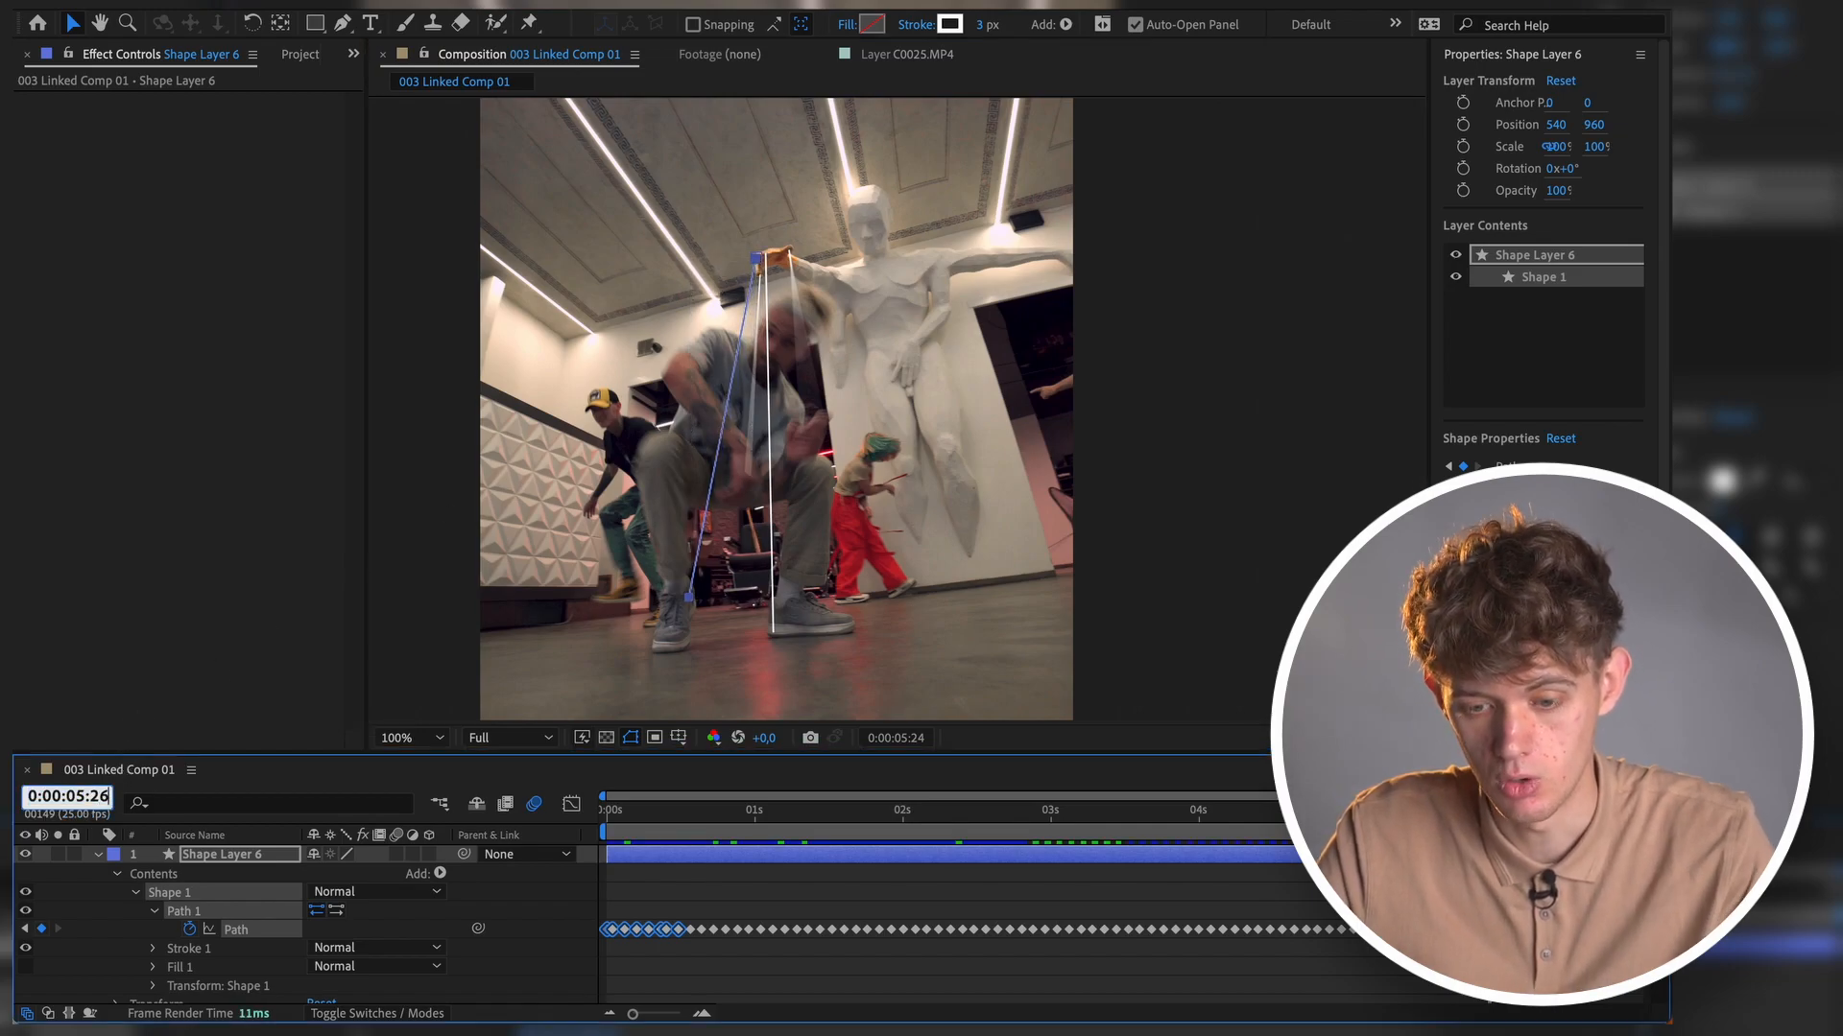
key(Return)
click(688, 597)
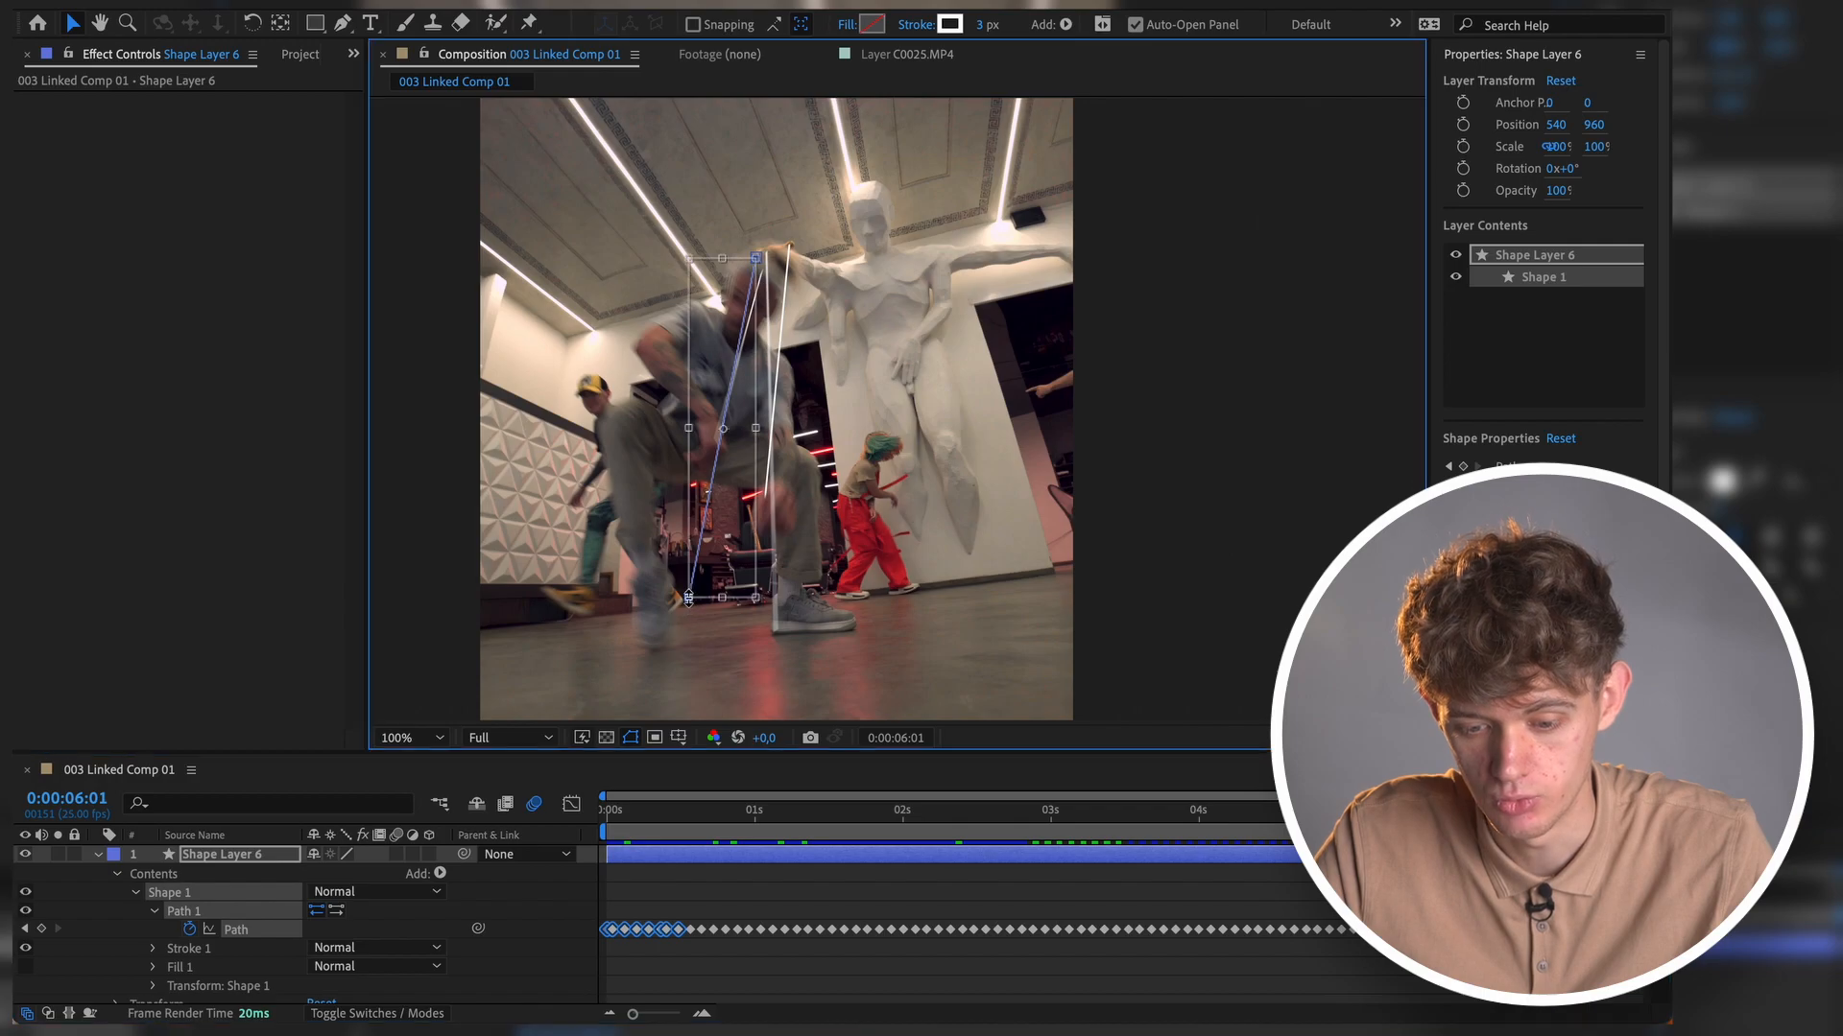
drag(683, 596, 663, 582)
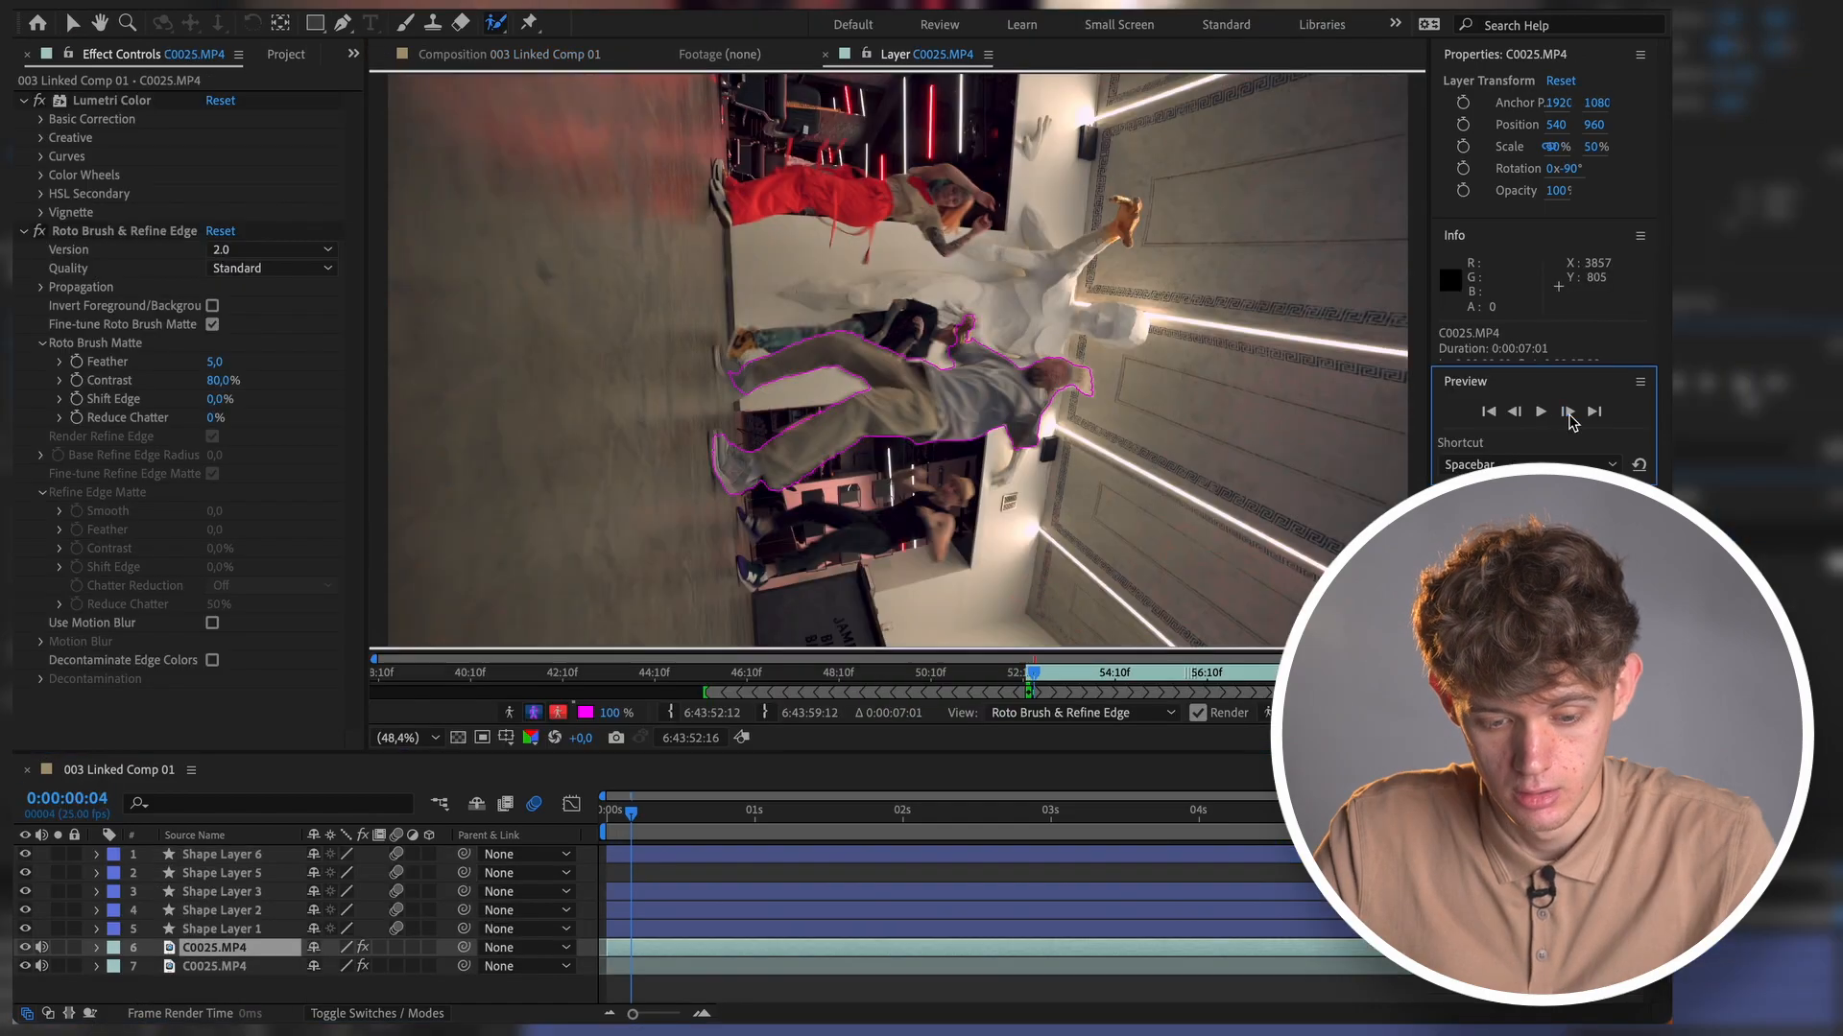
- Advance the C0025.MP4 Roto Brush matte to 0:00:00:08 and paint an exclusion stroke over the background dancer beside the main dancer's arm
click(1569, 414)
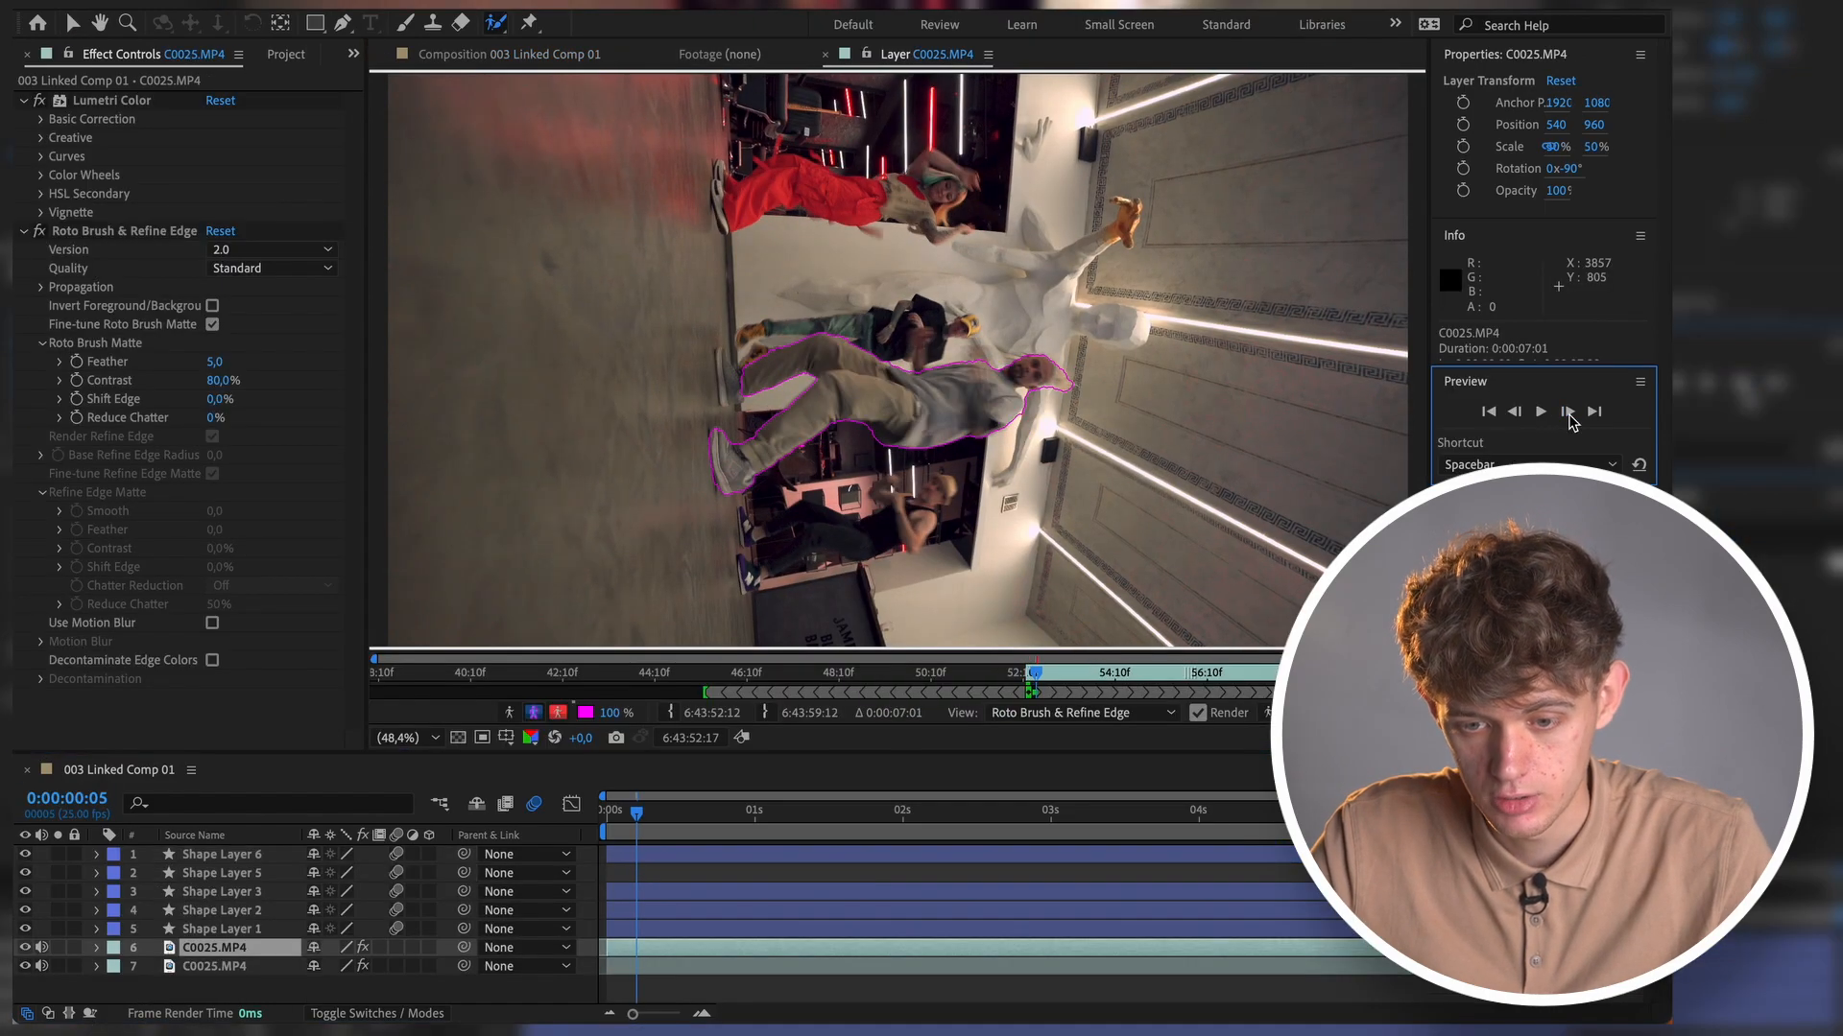
click(1569, 414)
click(1569, 414)
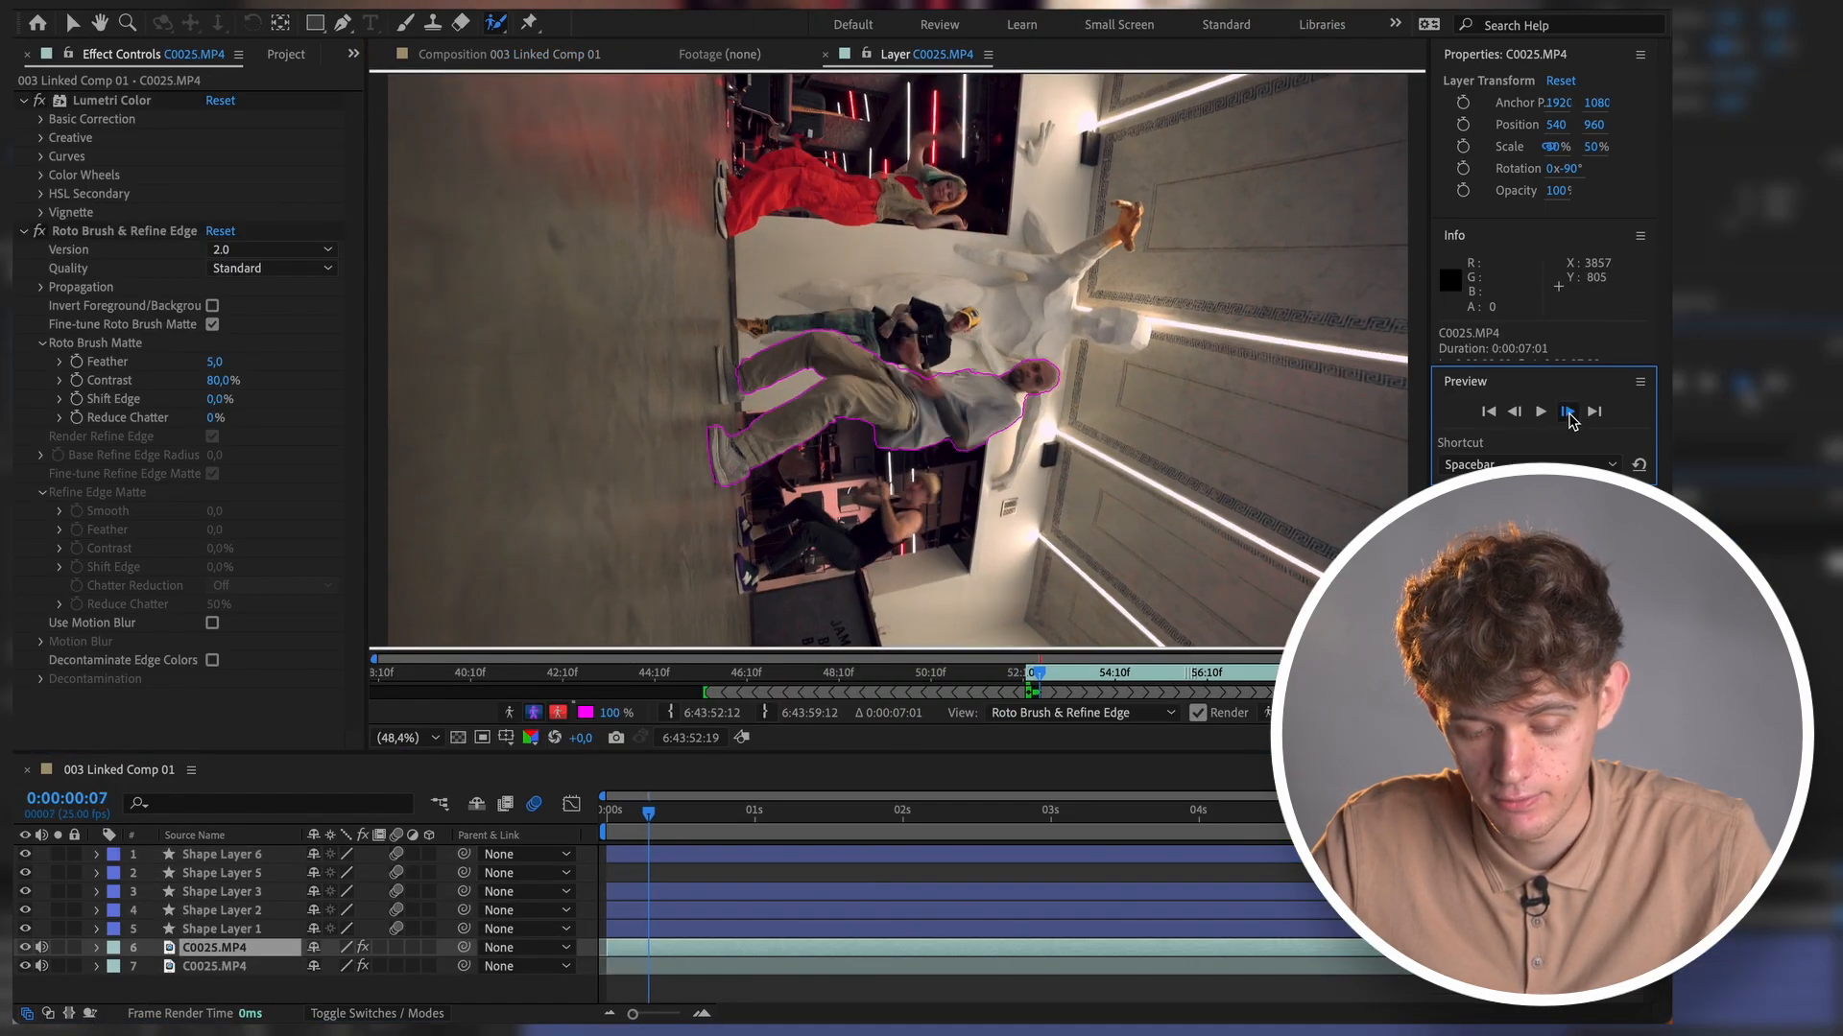
click(1569, 414)
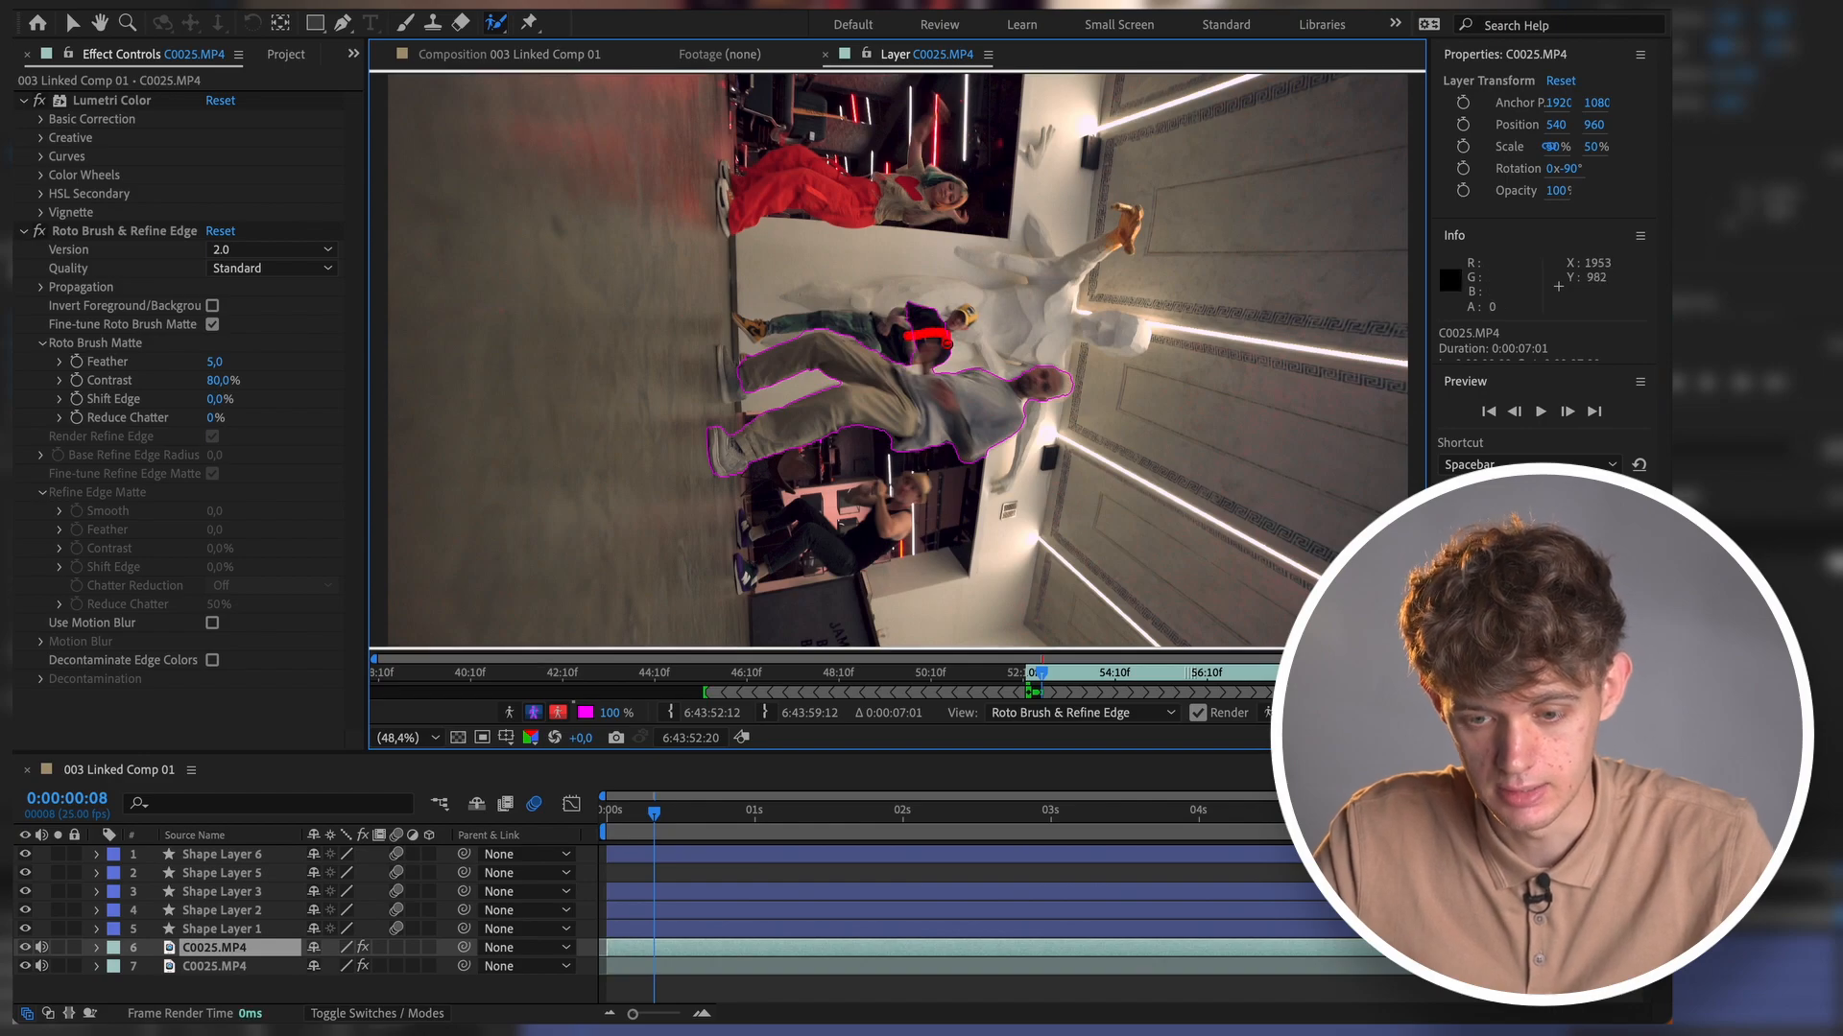
- Advance to 0:00:00:11 and correct the Roto Brush matte around the dancer's foot nearest the background dancer
click(1566, 412)
click(1564, 412)
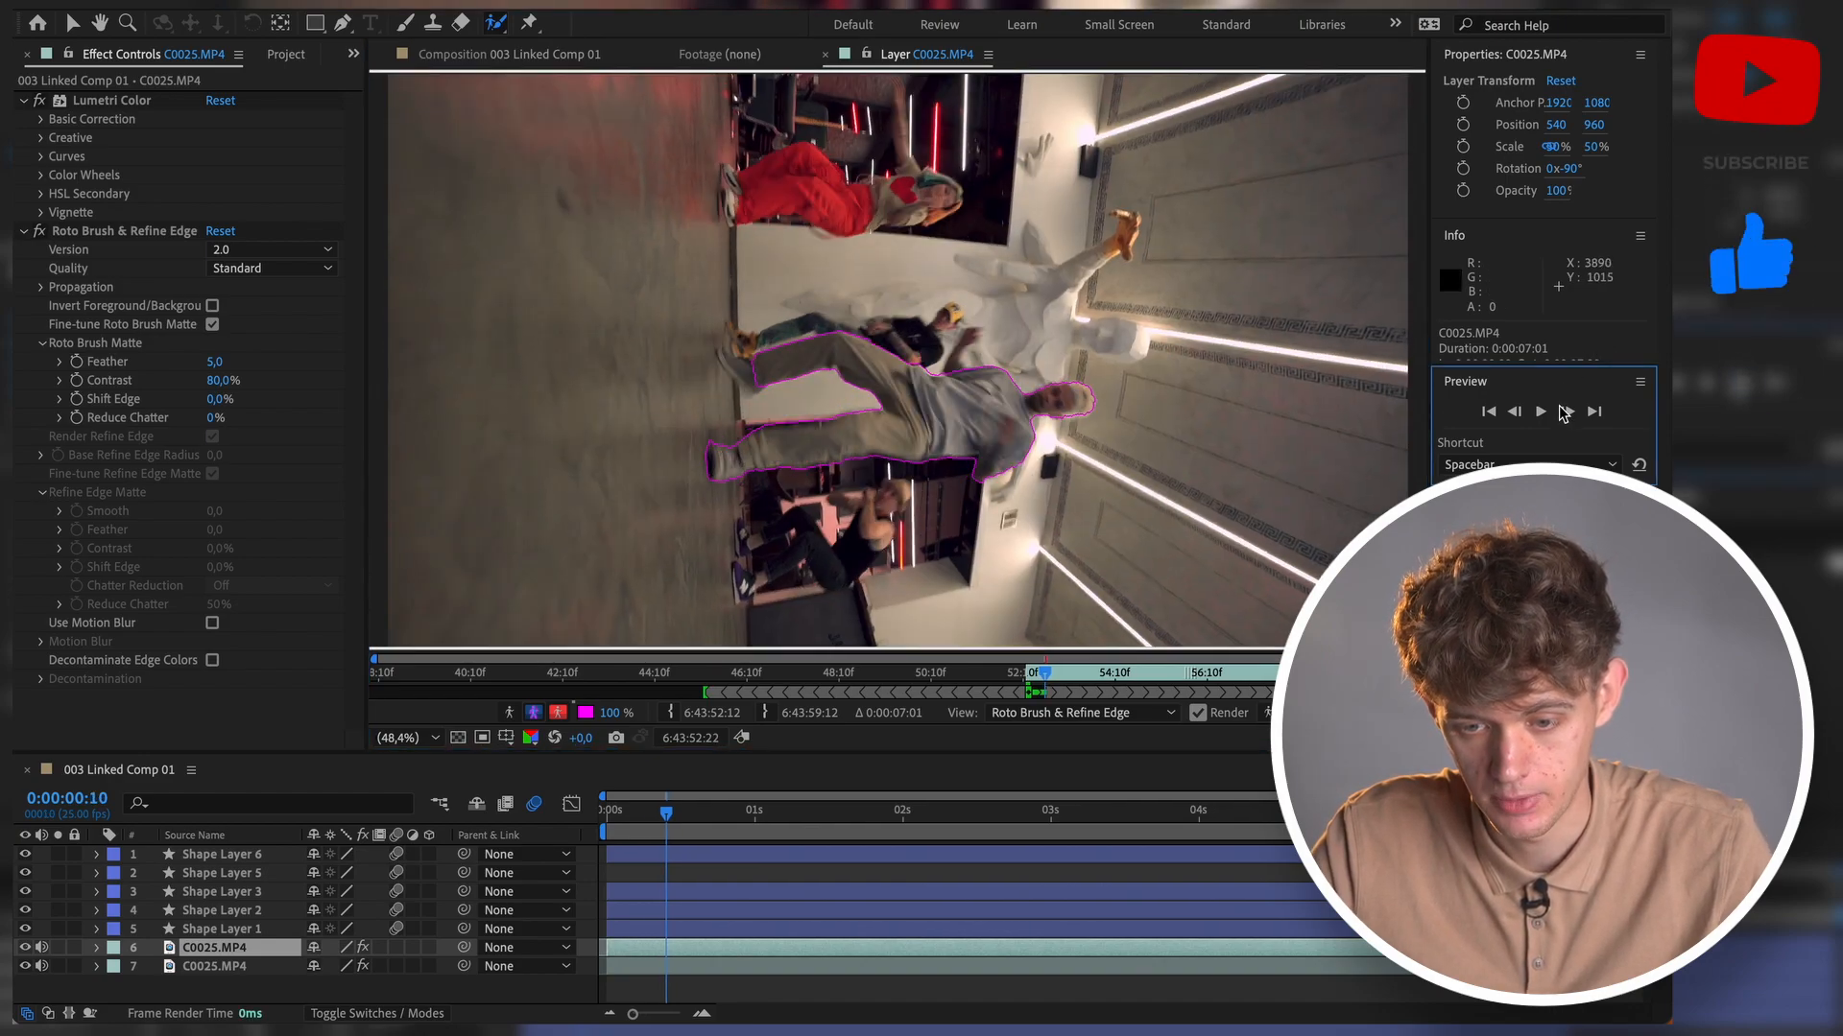
click(1564, 411)
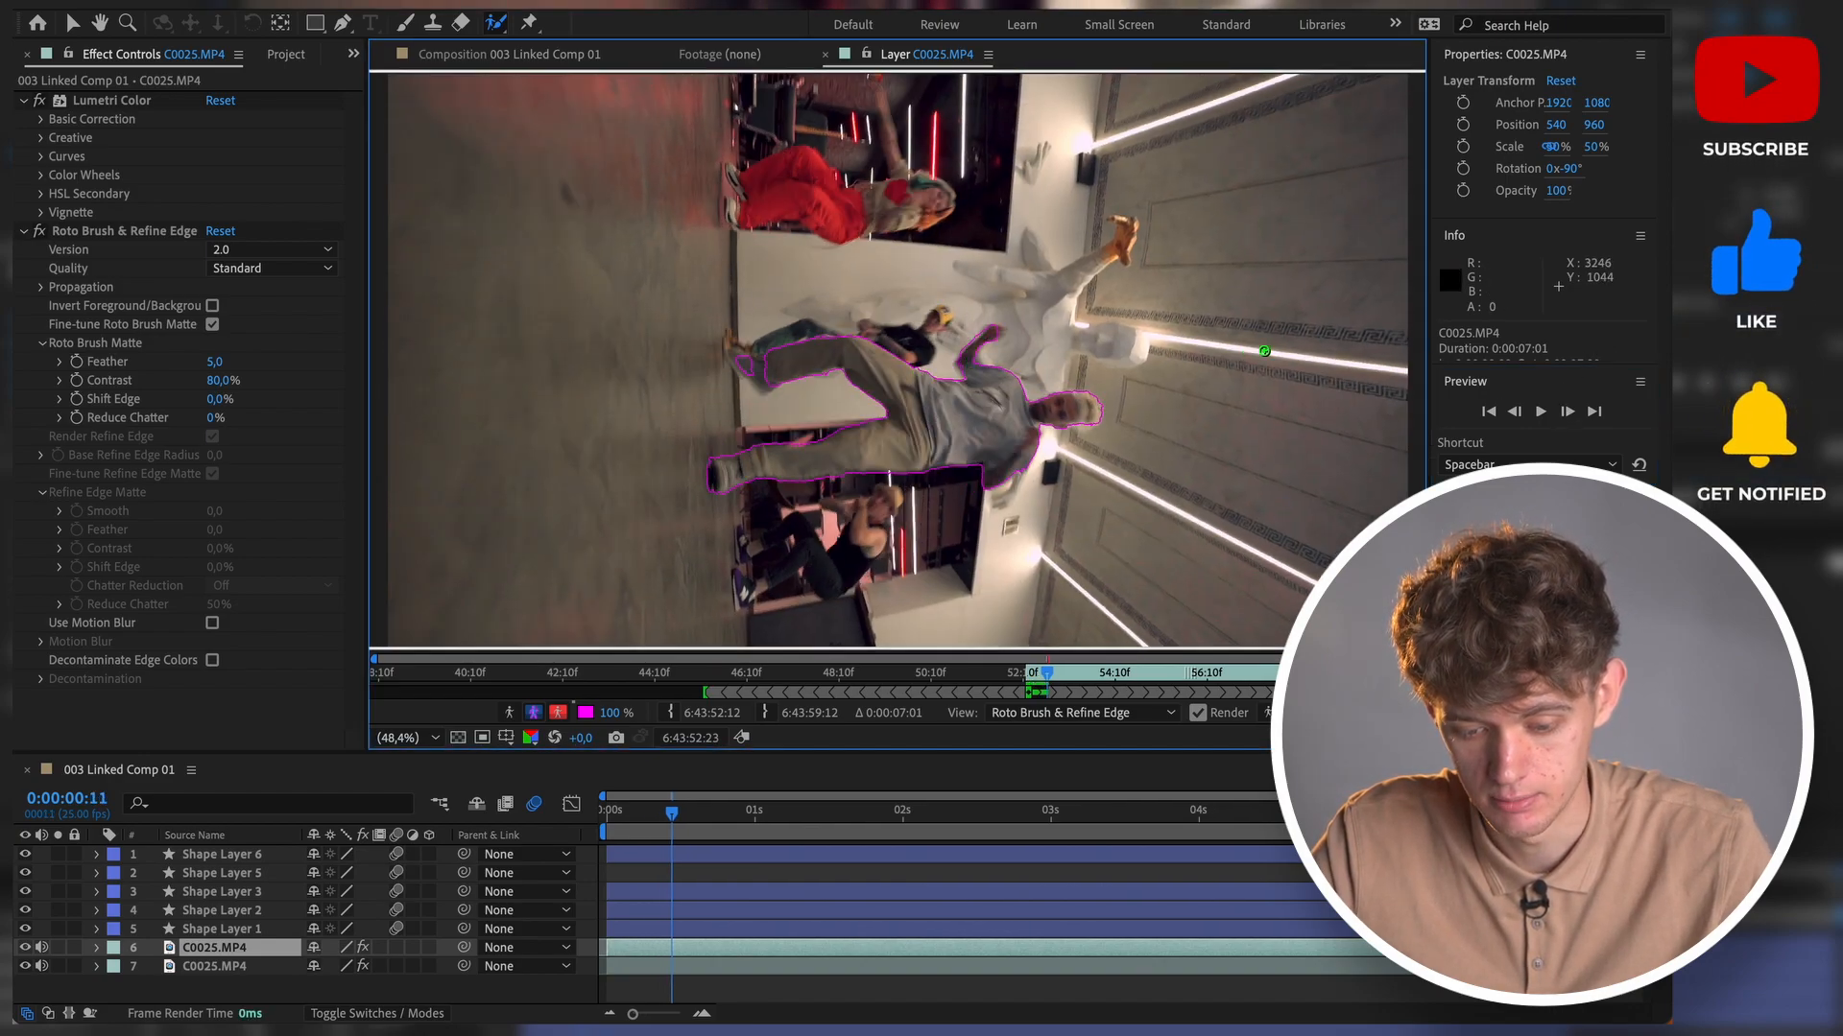
drag(765, 376, 741, 370)
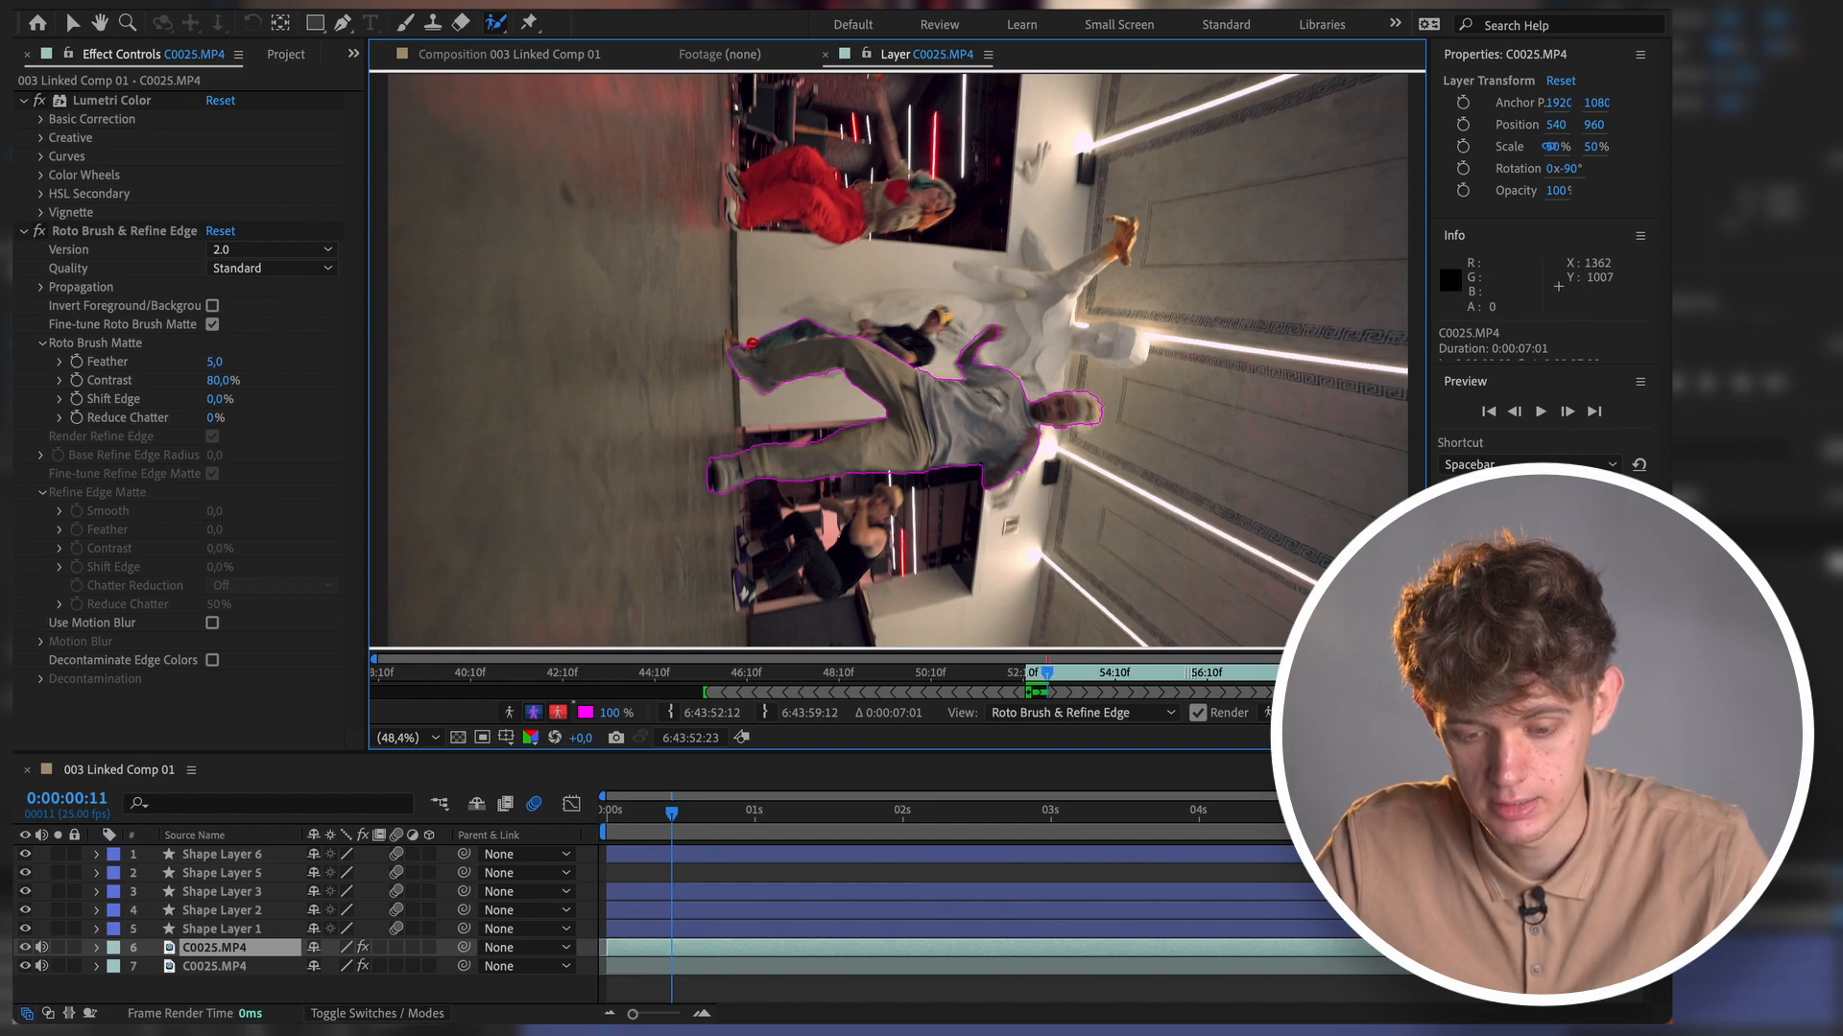
- Propagate the Roto Brush matte frame by frame to 0:00:01:08, checking the dancer's outline
click(1567, 412)
click(1567, 412)
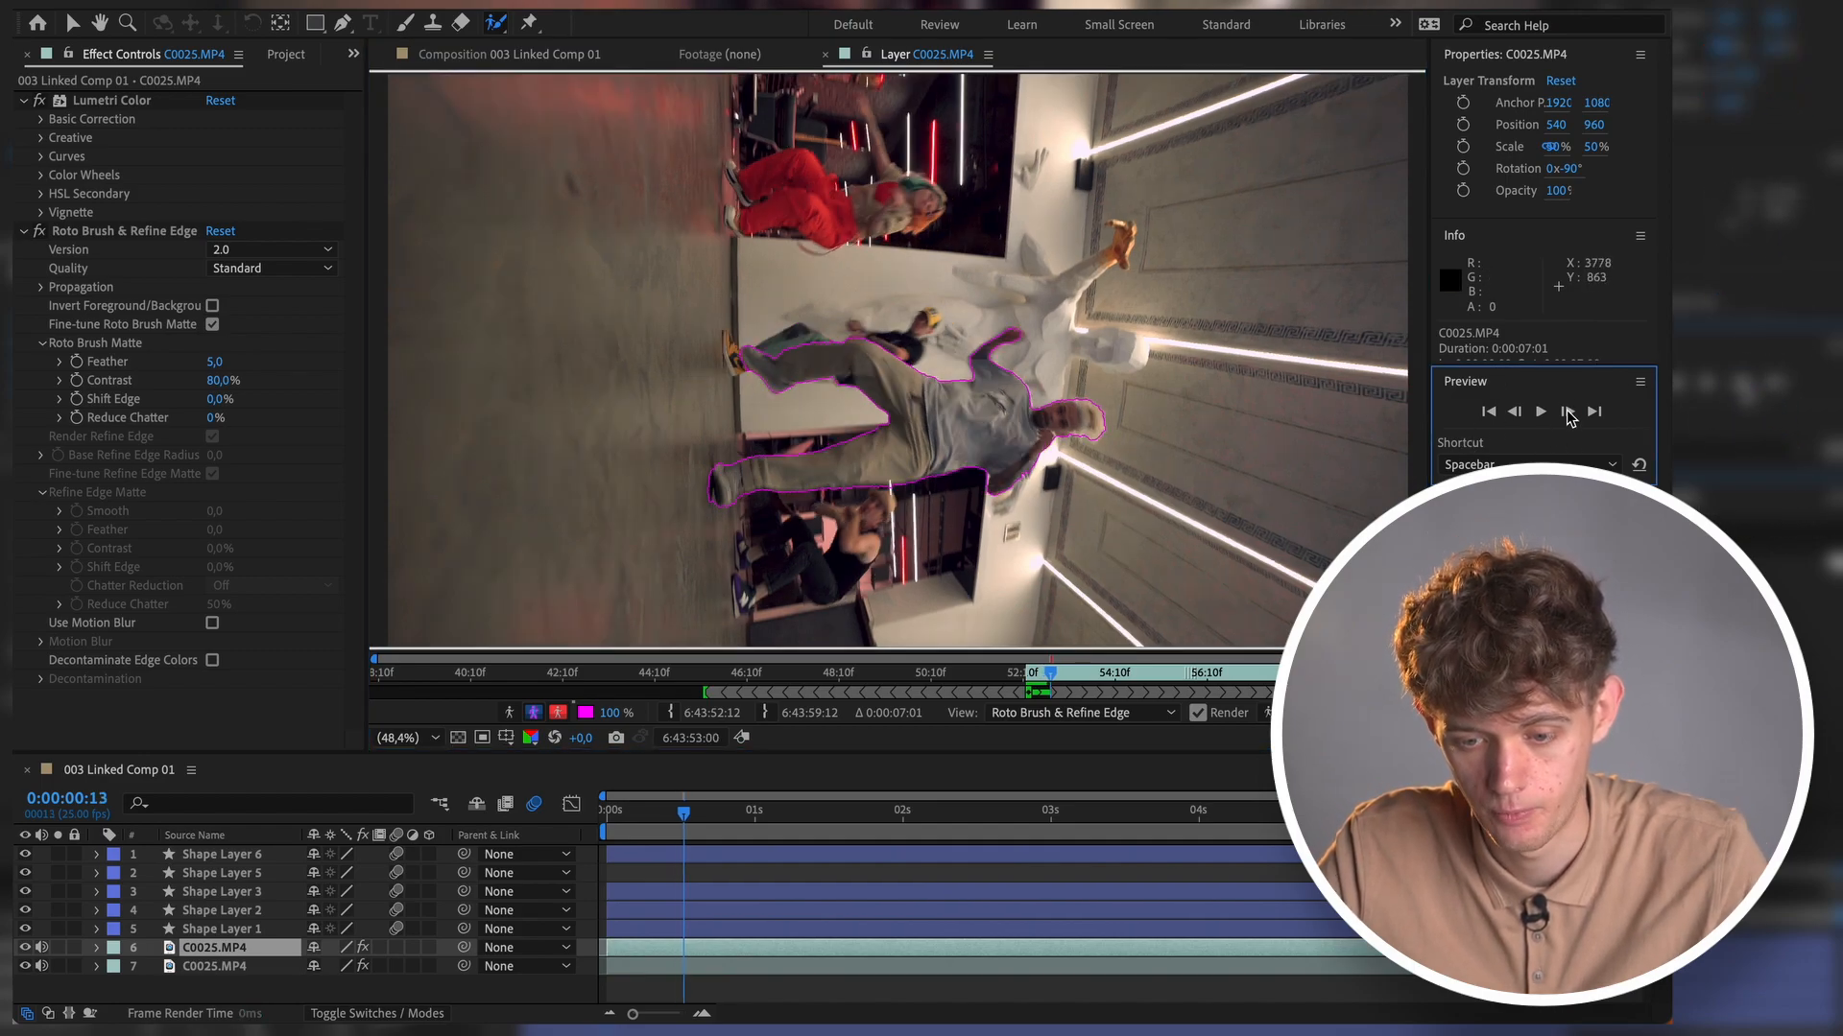
click(1568, 412)
click(1567, 412)
click(1568, 411)
click(1567, 412)
click(1567, 412)
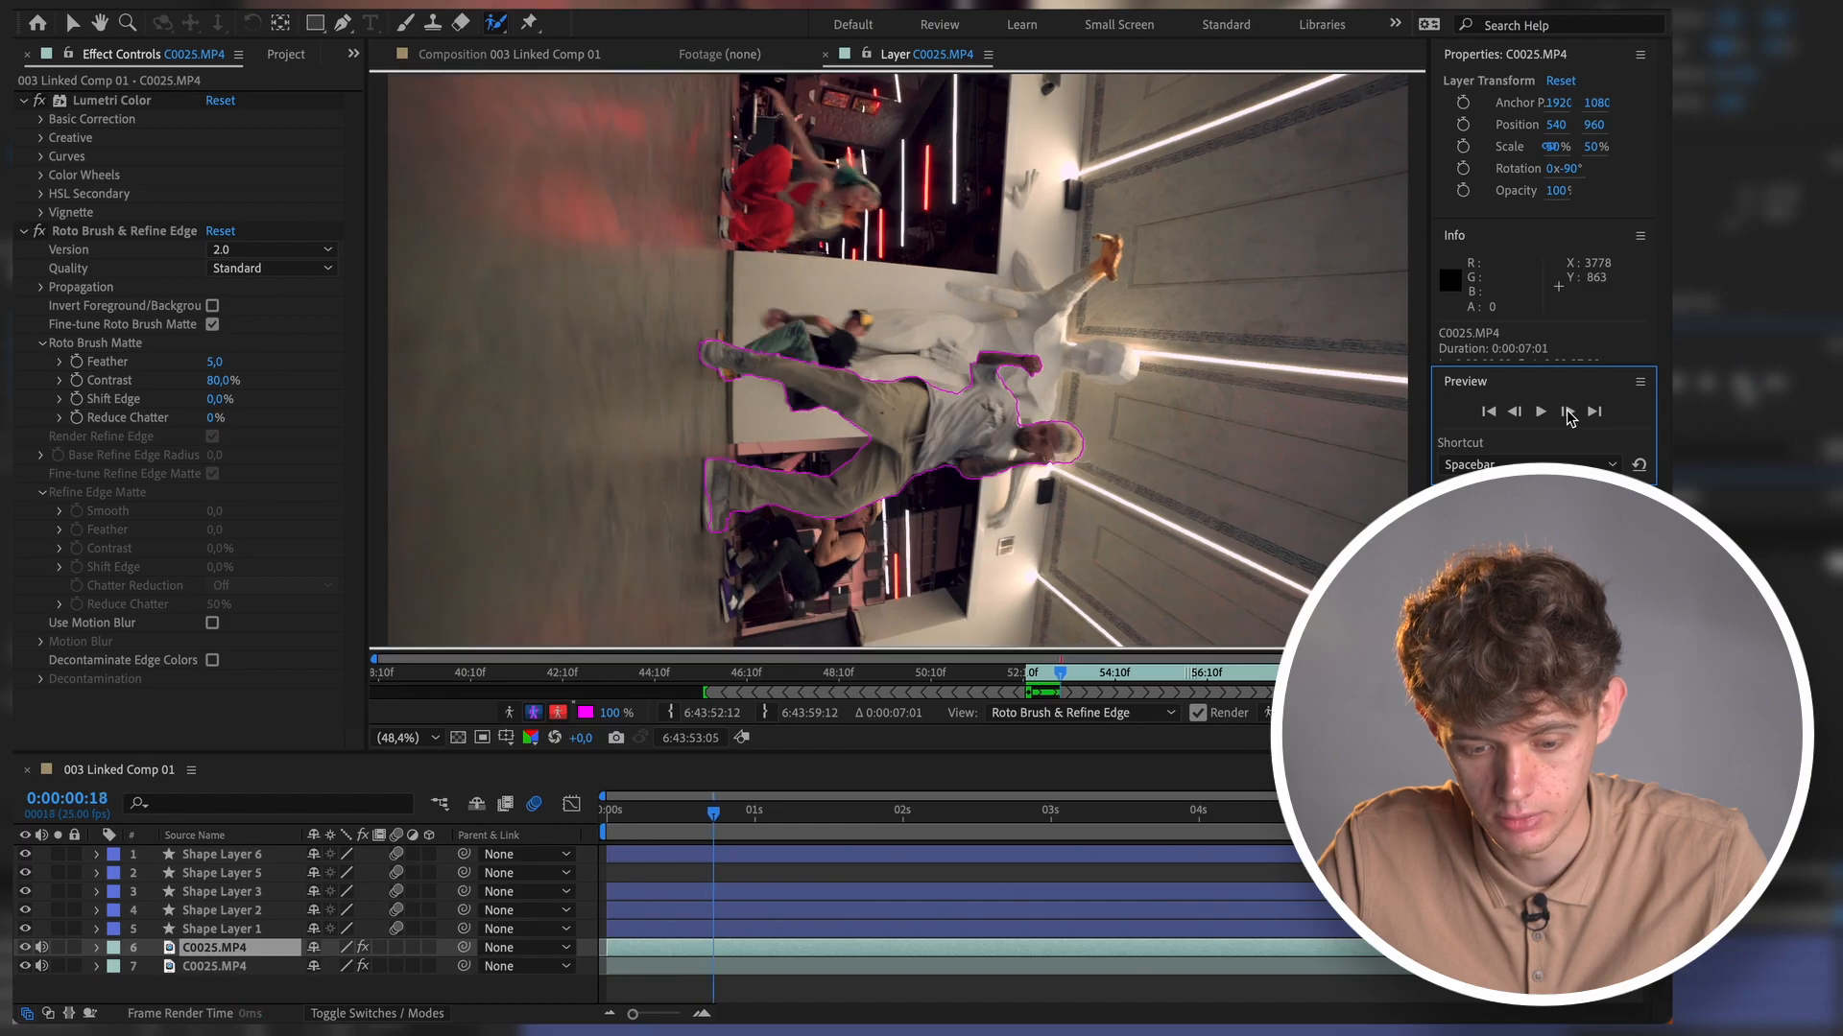
click(1567, 412)
click(1568, 412)
click(1568, 411)
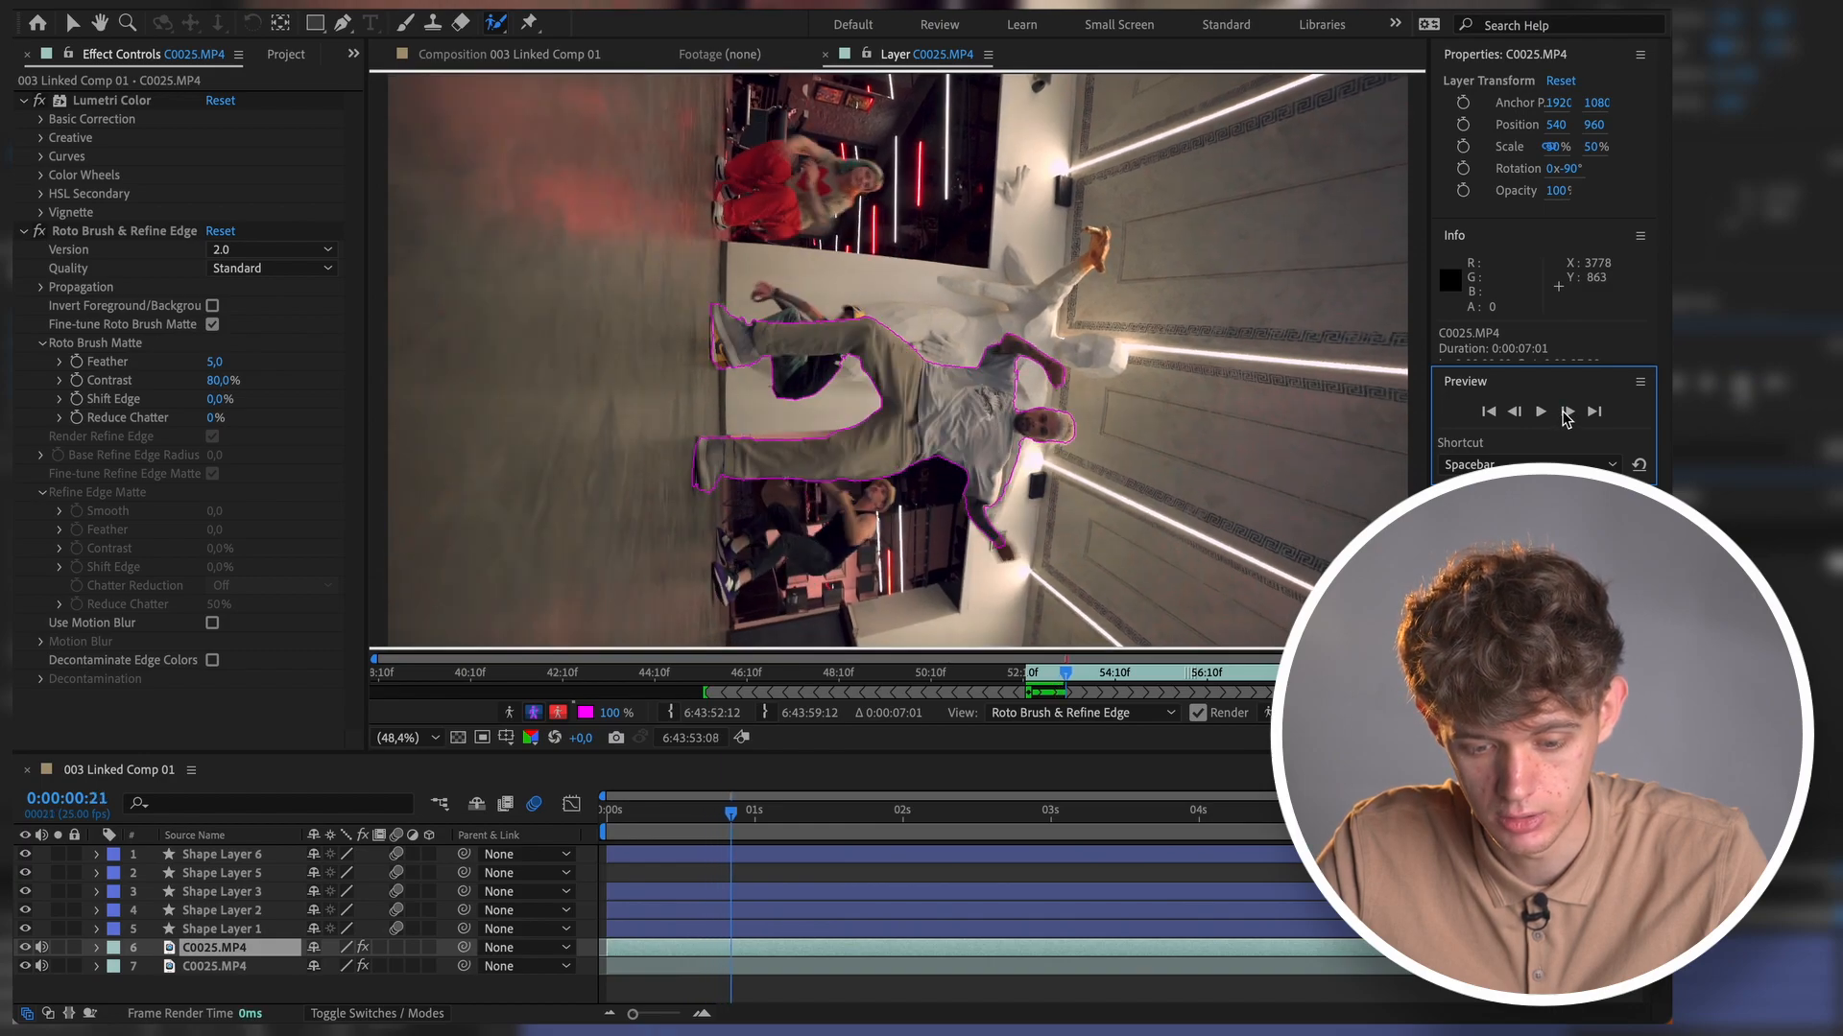
click(1567, 412)
click(1567, 412)
click(1567, 412)
click(1567, 412)
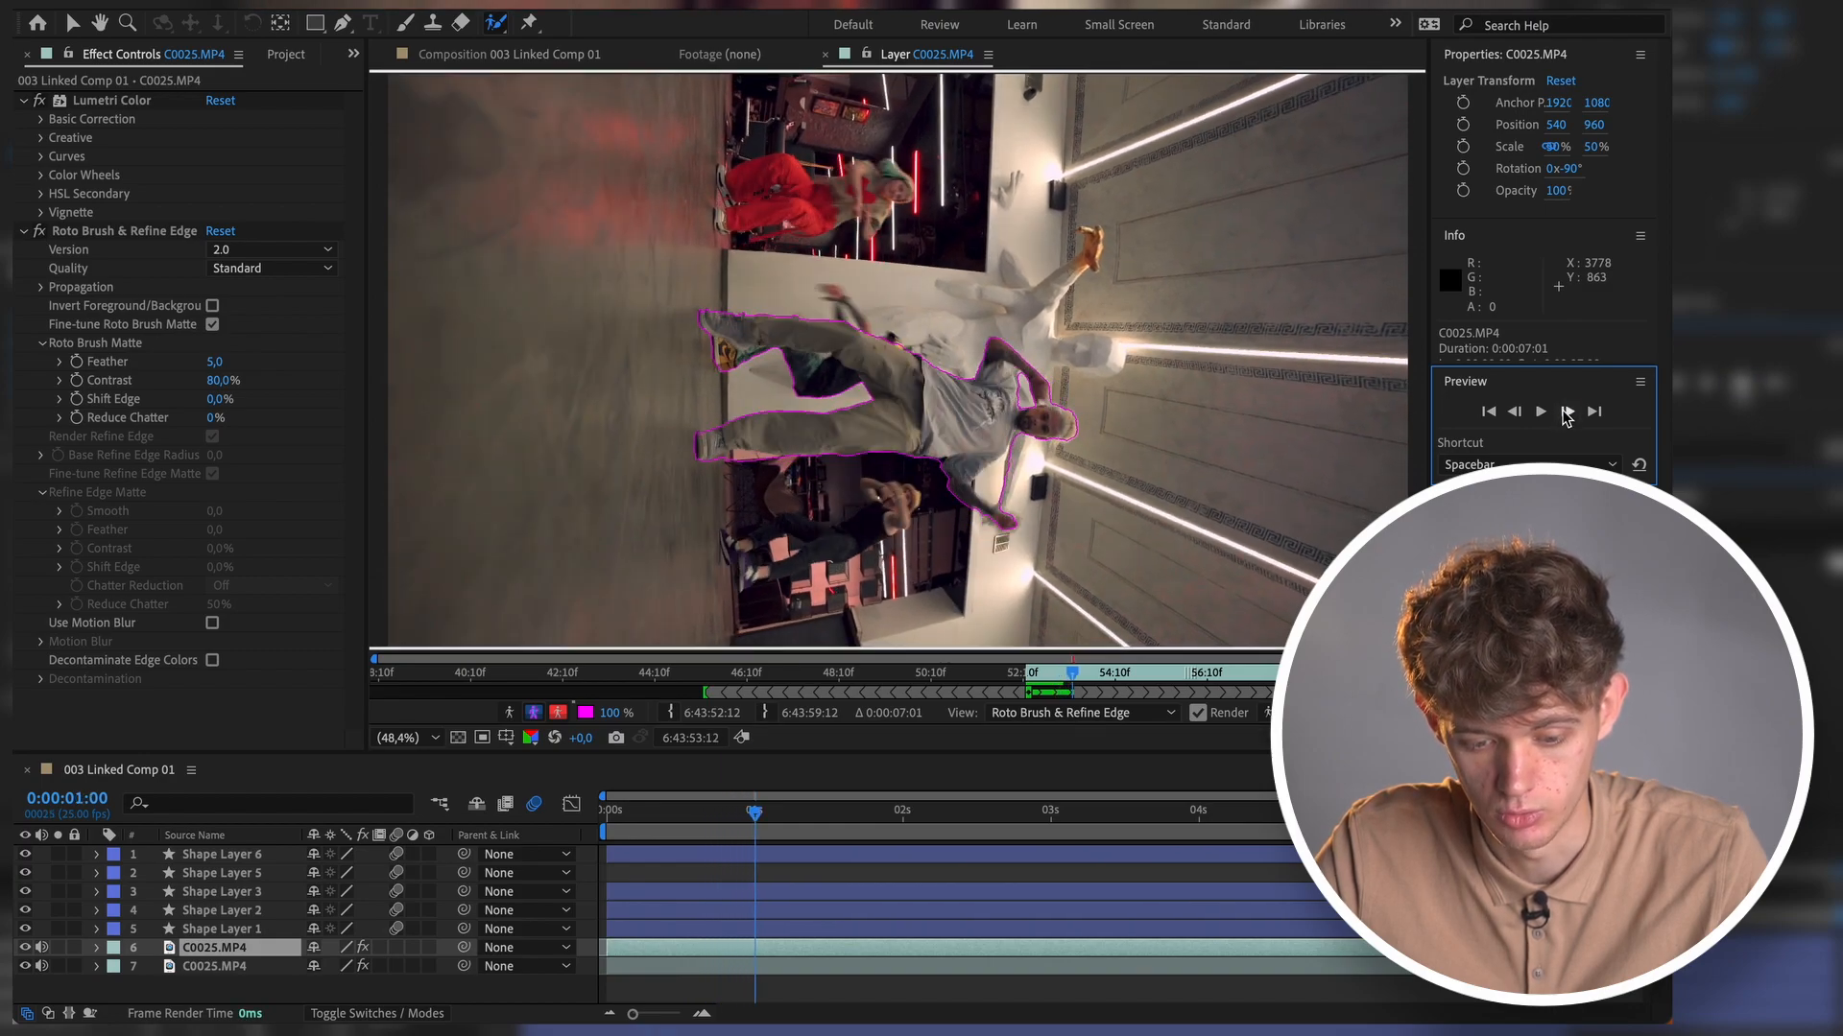
click(1567, 411)
click(1567, 412)
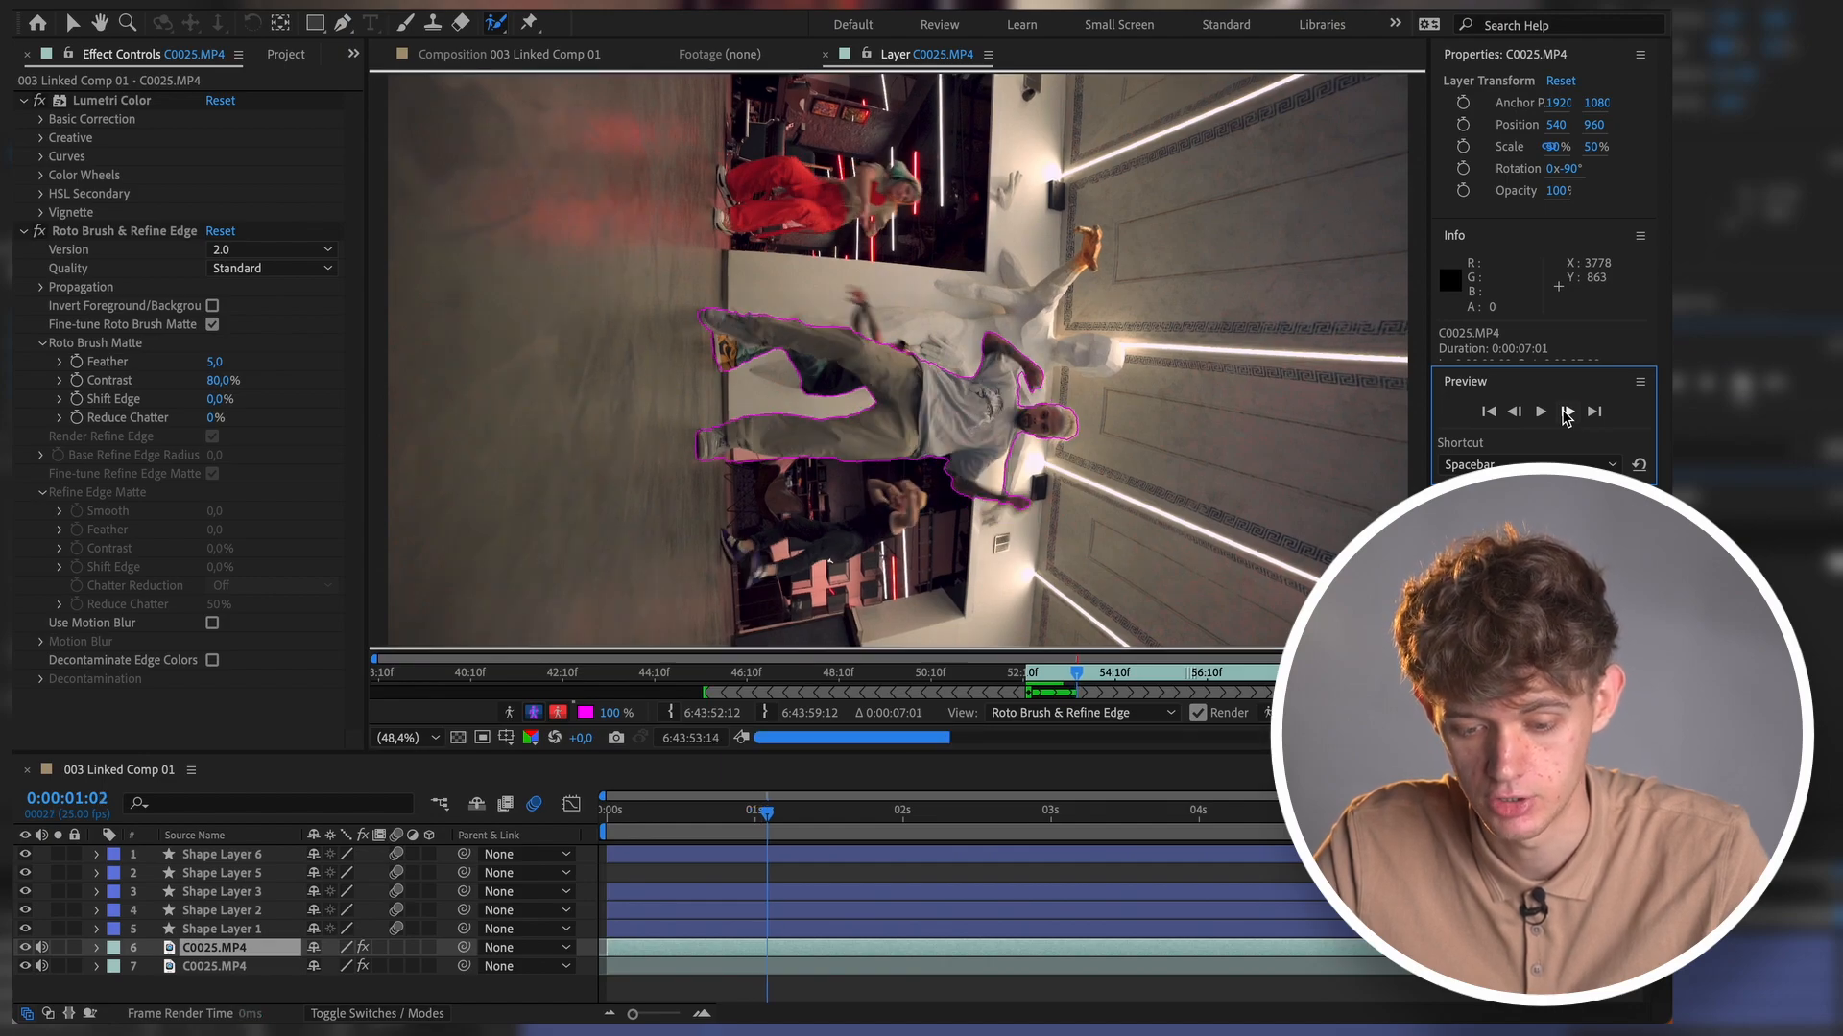
click(1567, 412)
click(1567, 411)
click(1567, 412)
click(1567, 412)
click(1567, 412)
click(1567, 412)
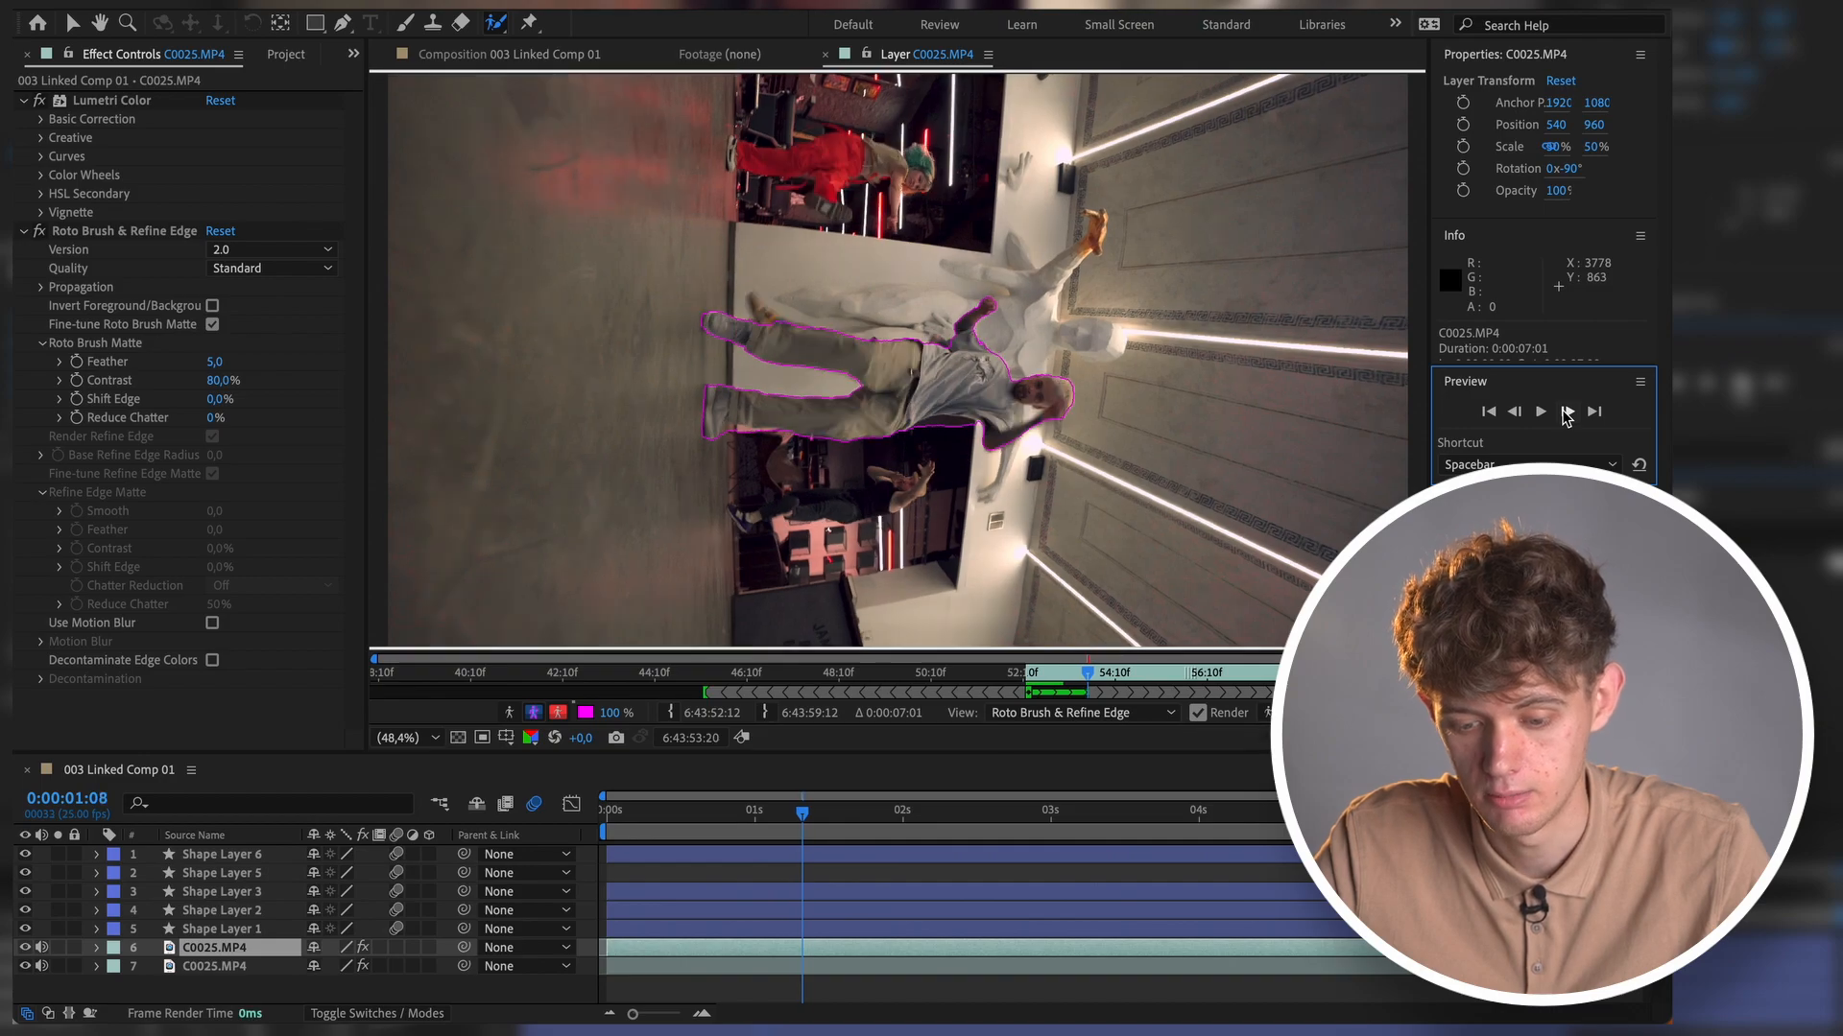
- Advance to 0:00:01:13 and exclude the background between the dancer's legs from the Roto Brush matte
click(1567, 412)
click(1567, 412)
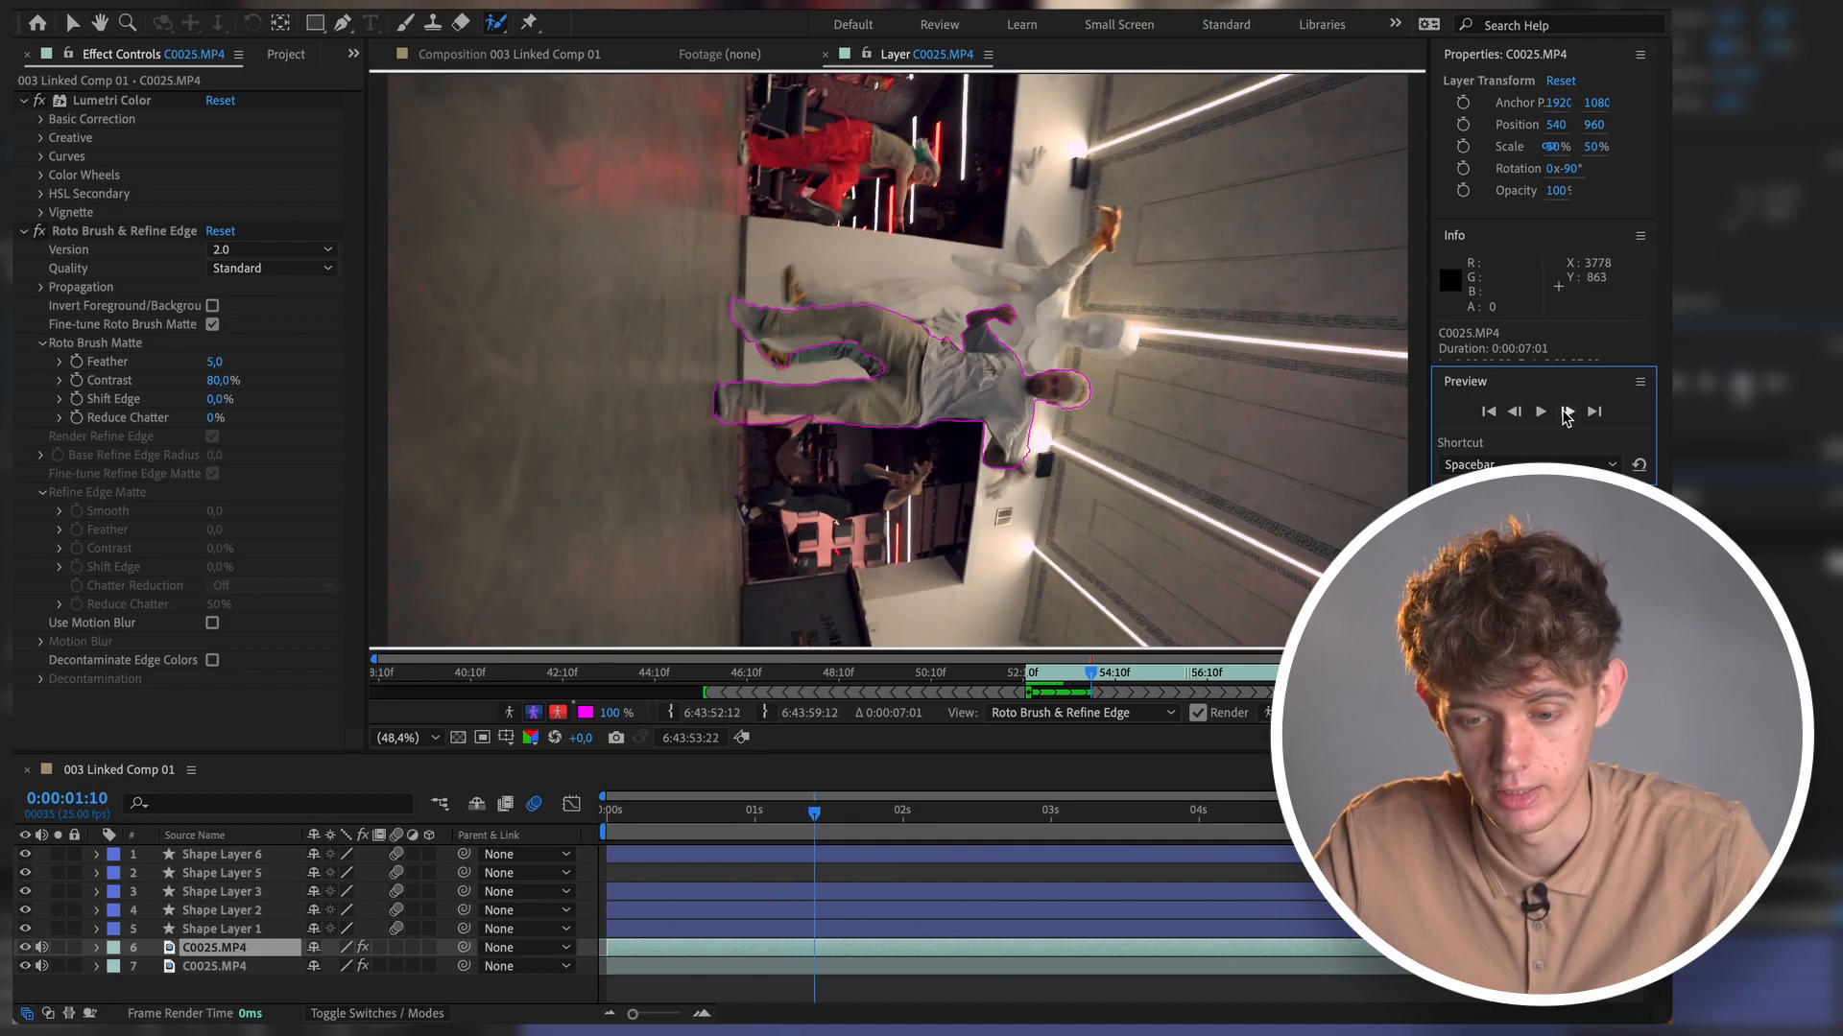
click(1568, 412)
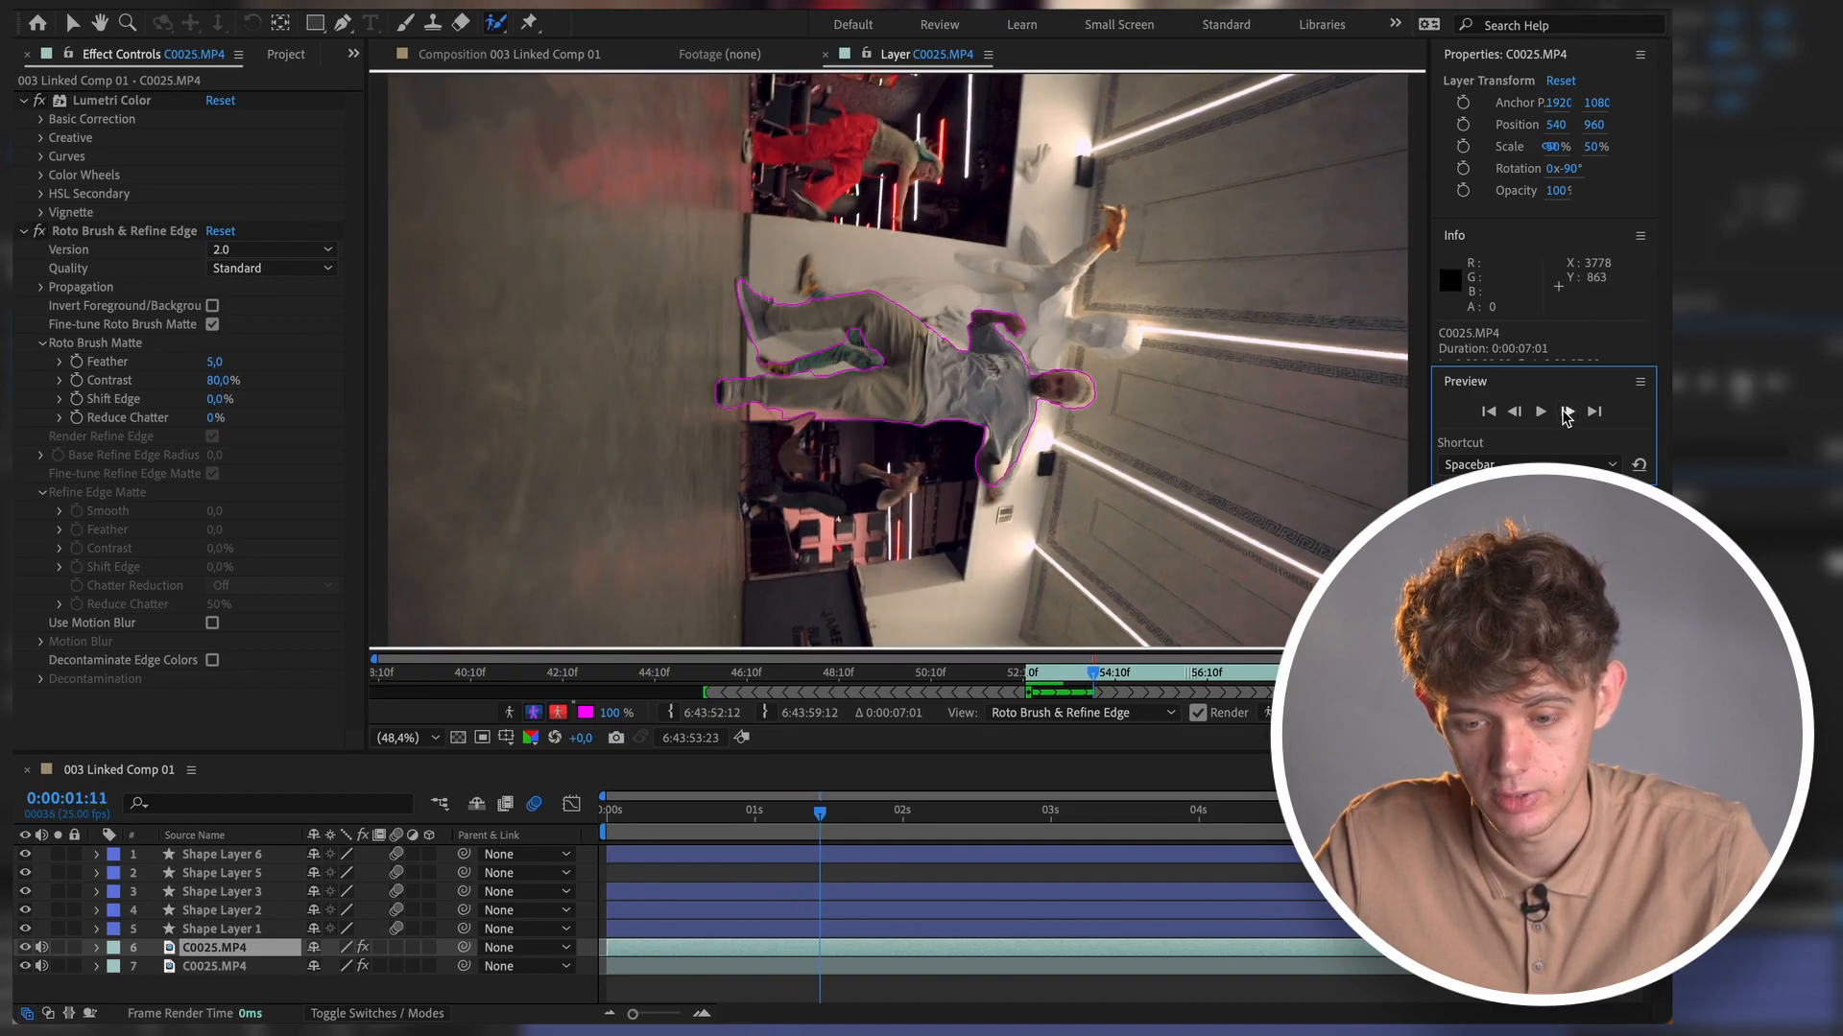
click(1567, 415)
click(1568, 415)
drag(769, 330, 787, 324)
- Advance to 0:00:01:16 and, working back to 0:00:01:14, remove the background strip along the dancer's leg from the matte
click(1568, 412)
click(1568, 411)
click(1568, 412)
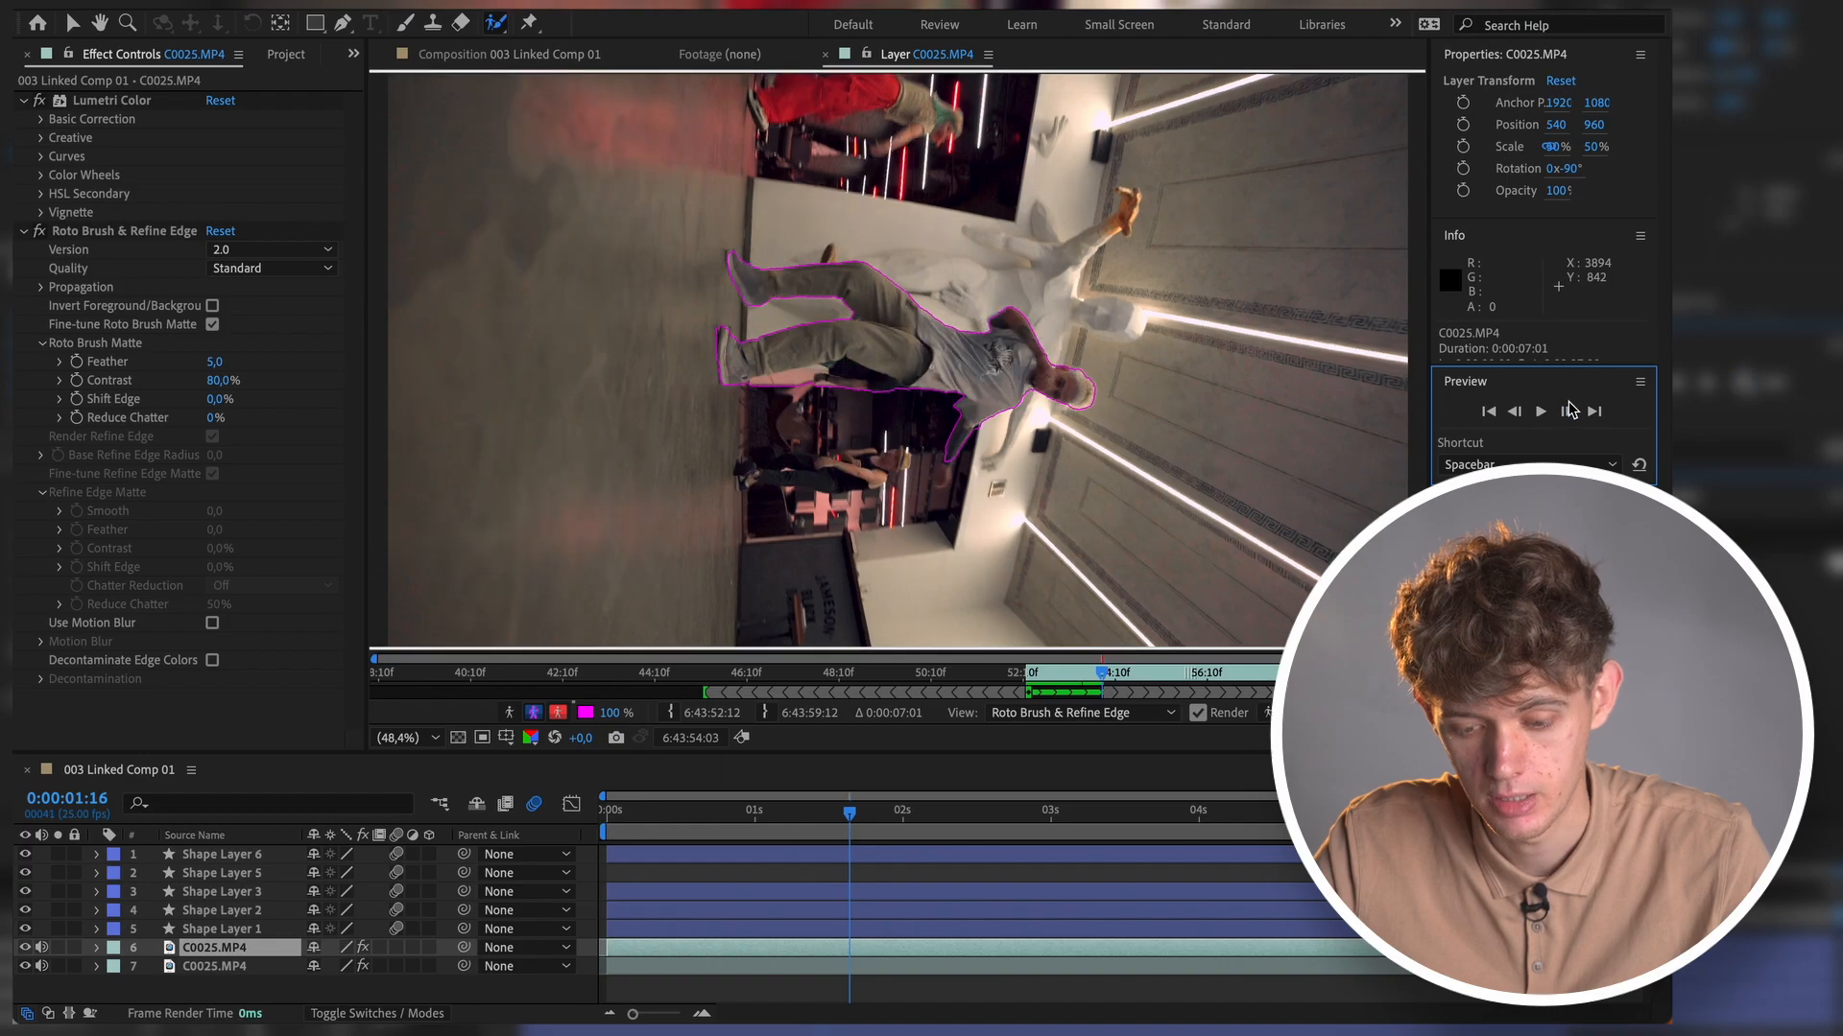
mouse_move(897, 395)
mouse_down()
mouse_move(865, 375)
mouse_move(768, 372)
mouse_up()
click(1516, 412)
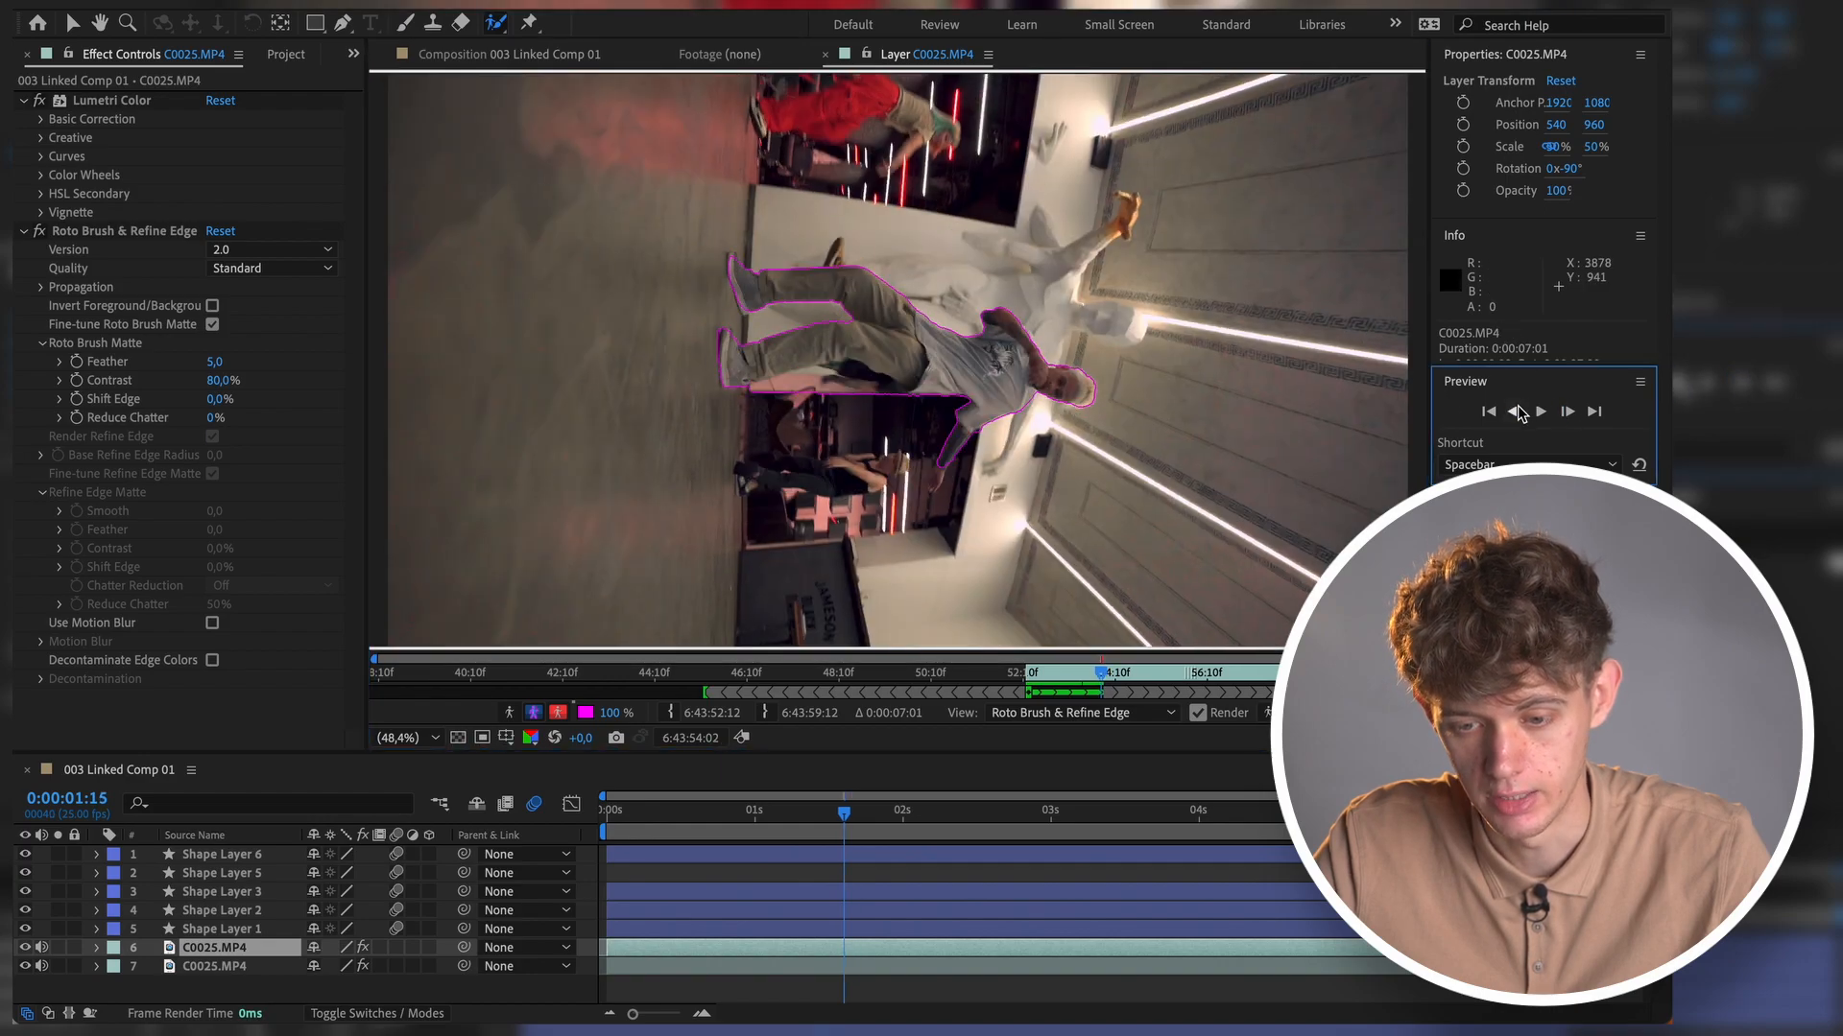
drag(902, 401, 755, 372)
click(1517, 412)
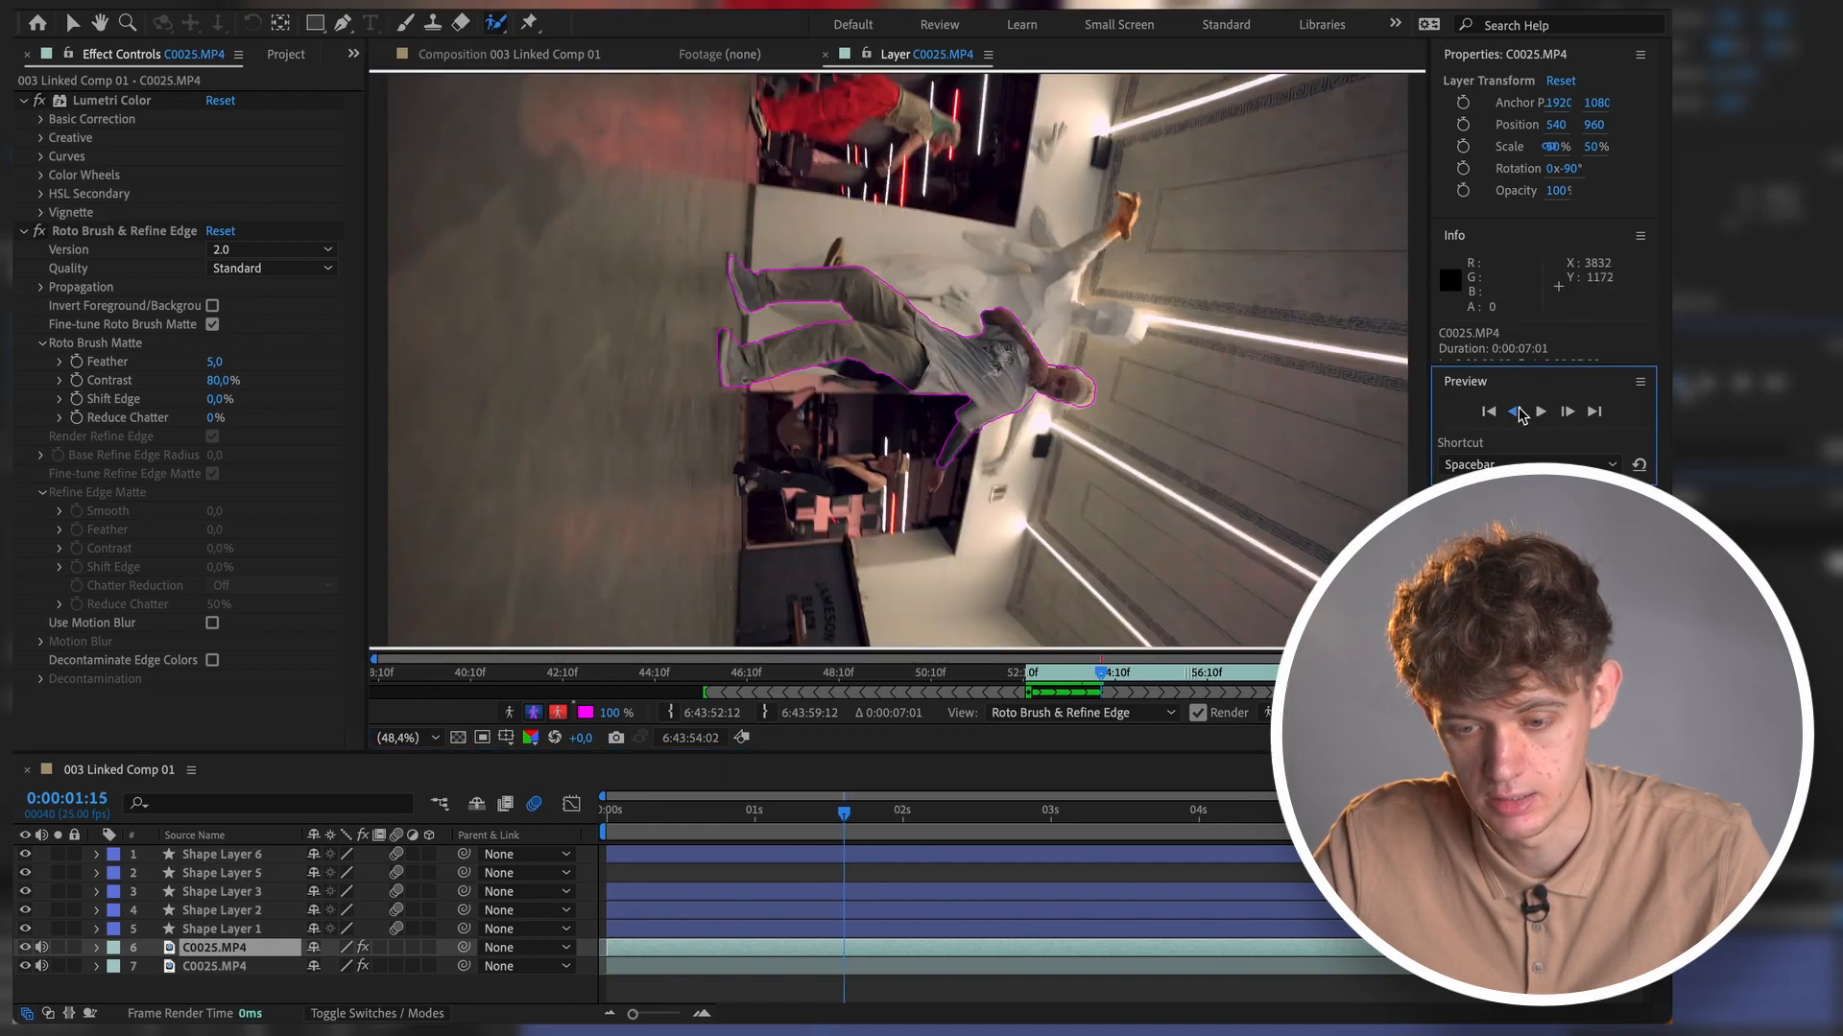
drag(900, 405, 775, 391)
- Propagate the corrected Roto Brush matte frame by frame to 0:00:01:22
click(1572, 413)
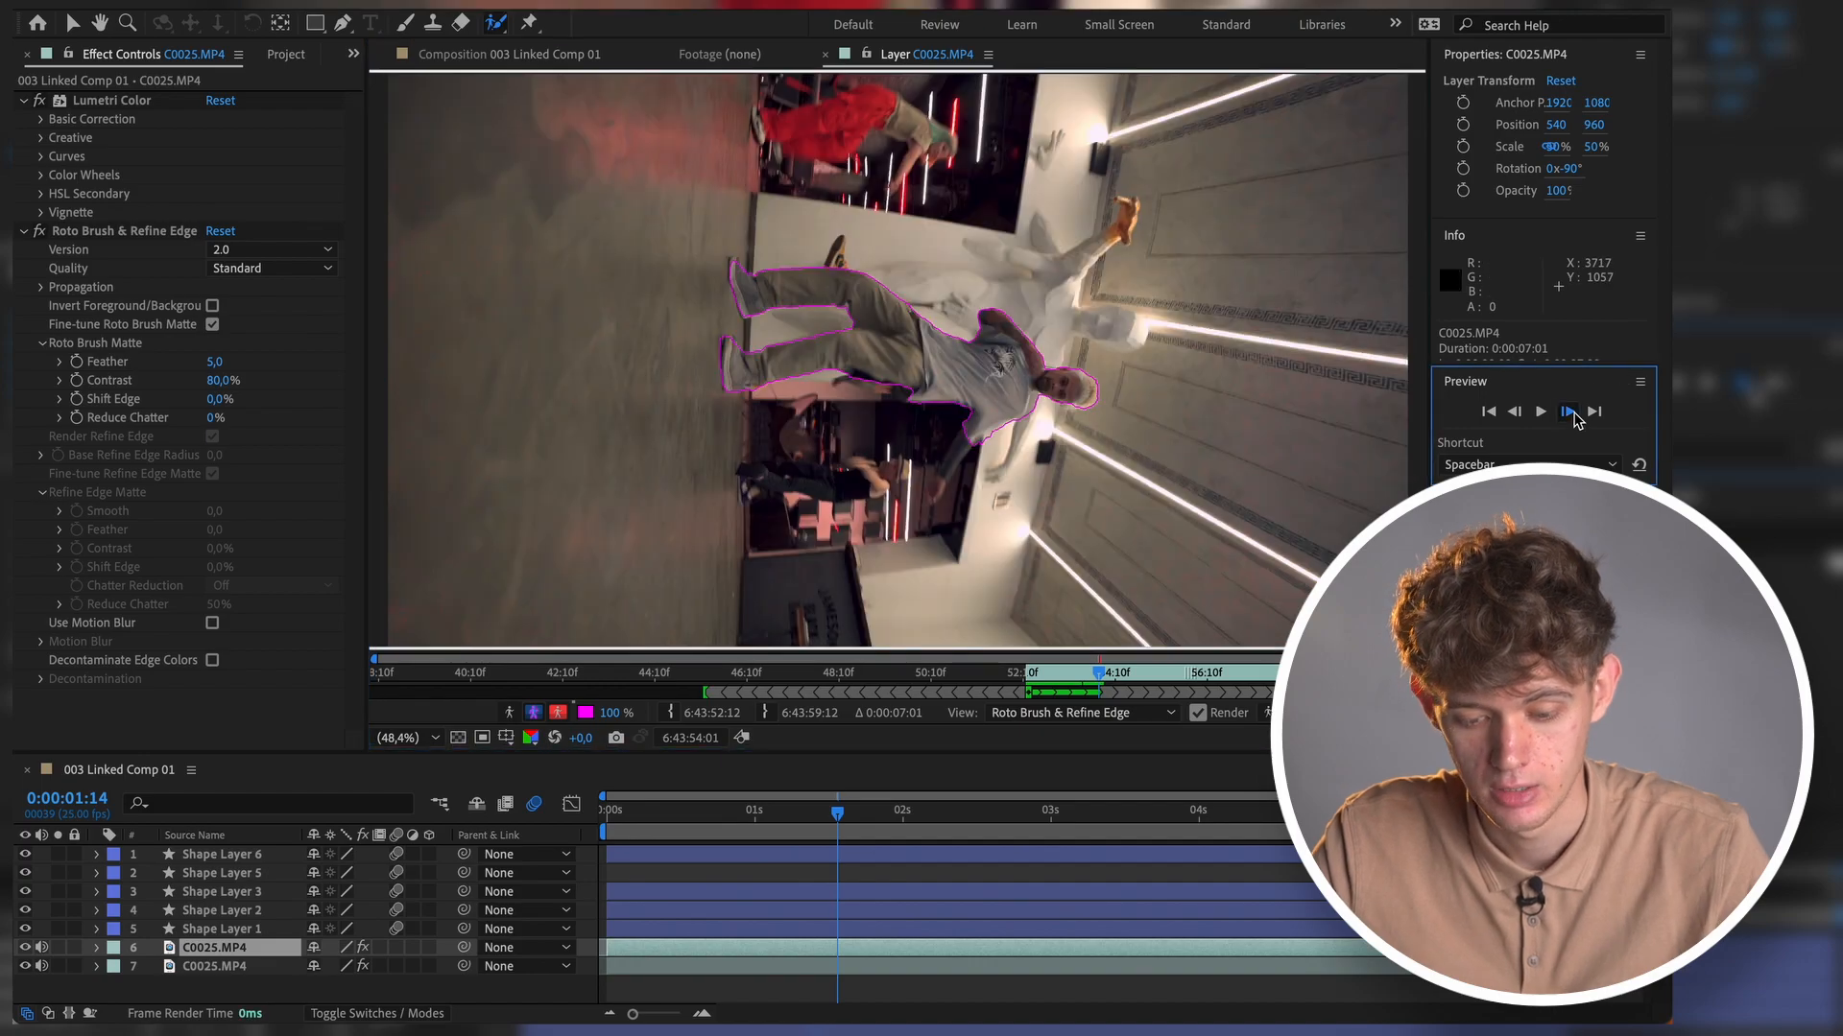
click(1572, 413)
click(1570, 413)
click(1570, 413)
click(1570, 412)
click(1570, 413)
click(1570, 413)
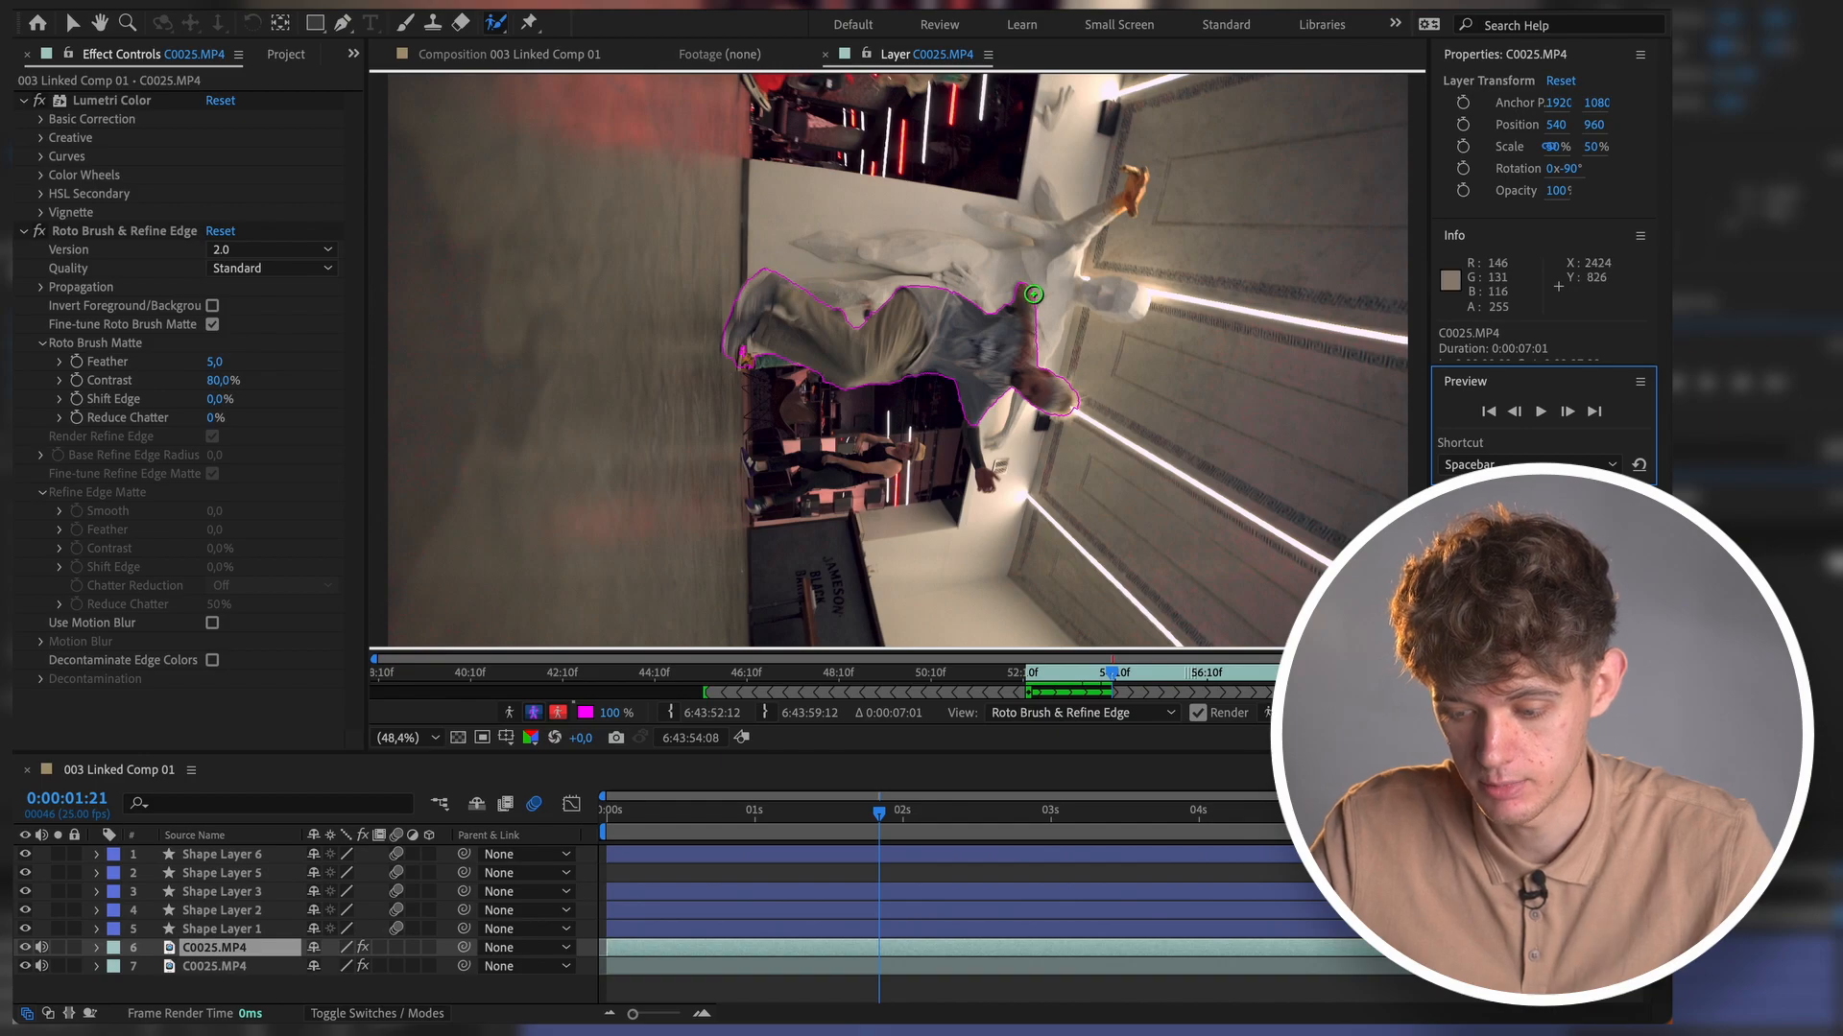
click(1568, 414)
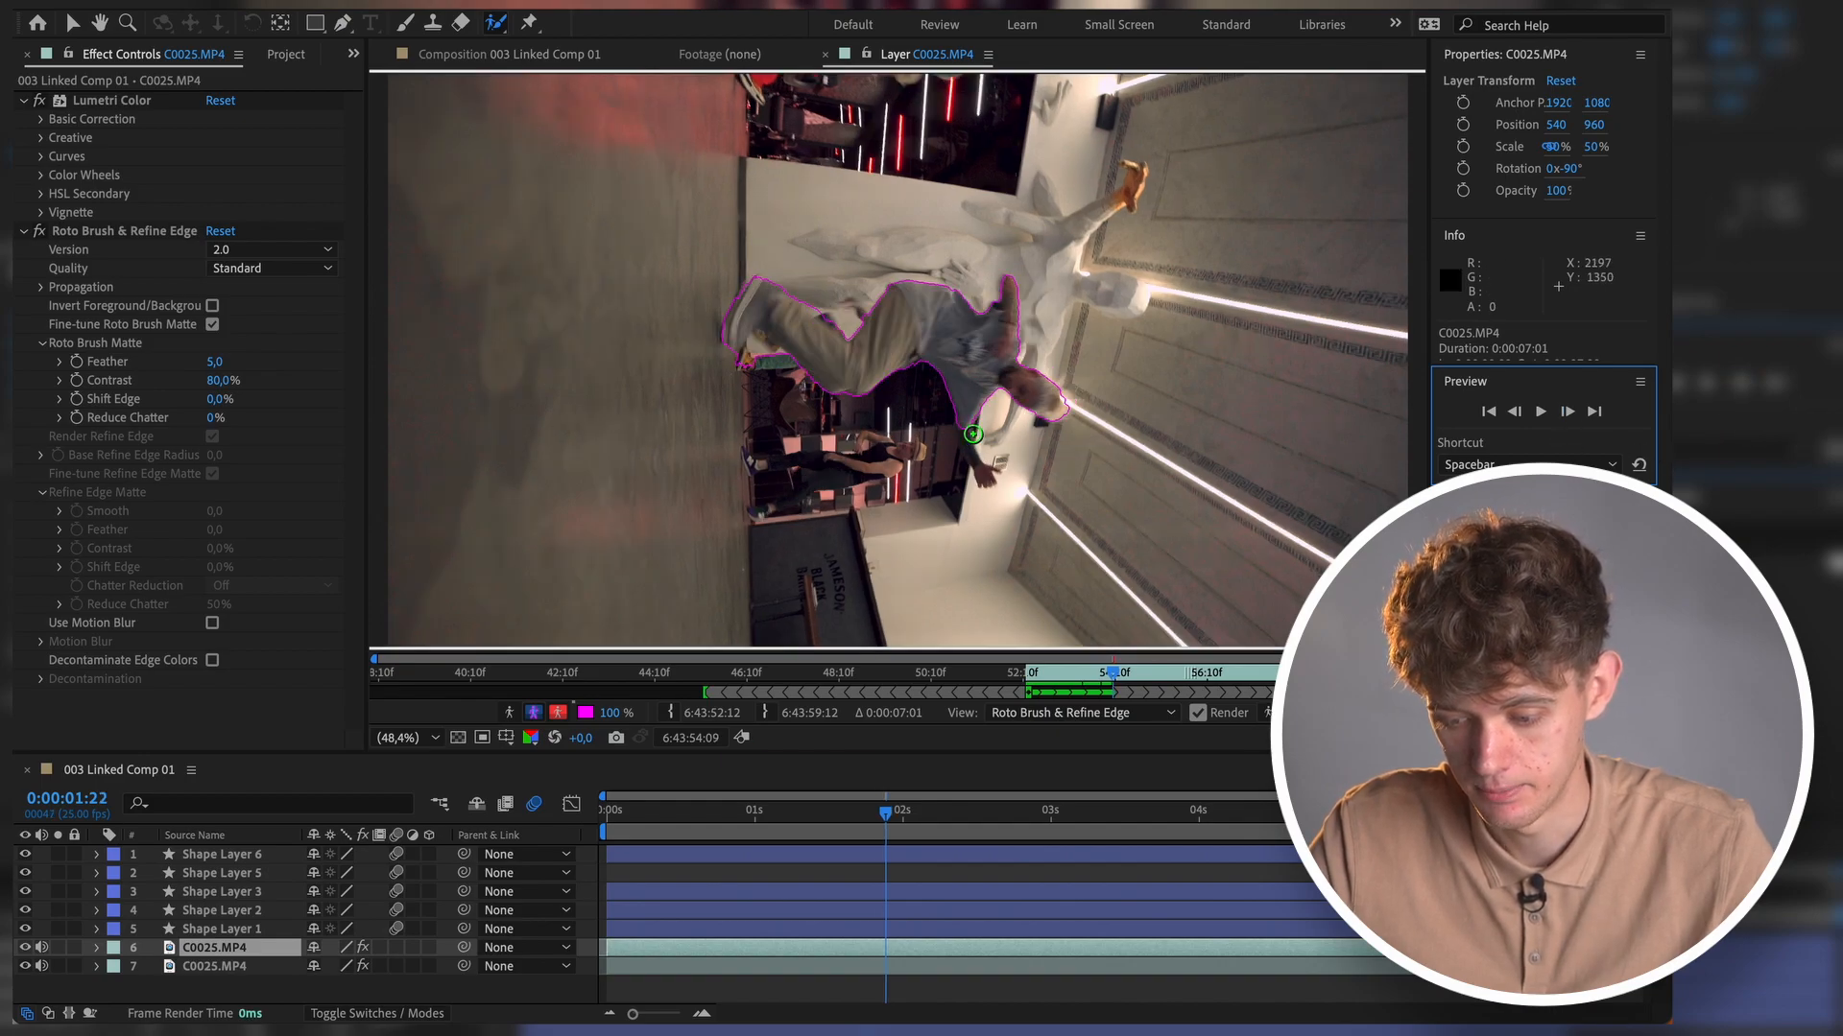
- Propagate the matte through 0:00:02:03 to 0:00:02:09 and trim the background beside the dancer's knee
click(1570, 413)
click(1570, 413)
click(1570, 413)
click(1570, 412)
click(1570, 416)
click(1570, 415)
click(1542, 416)
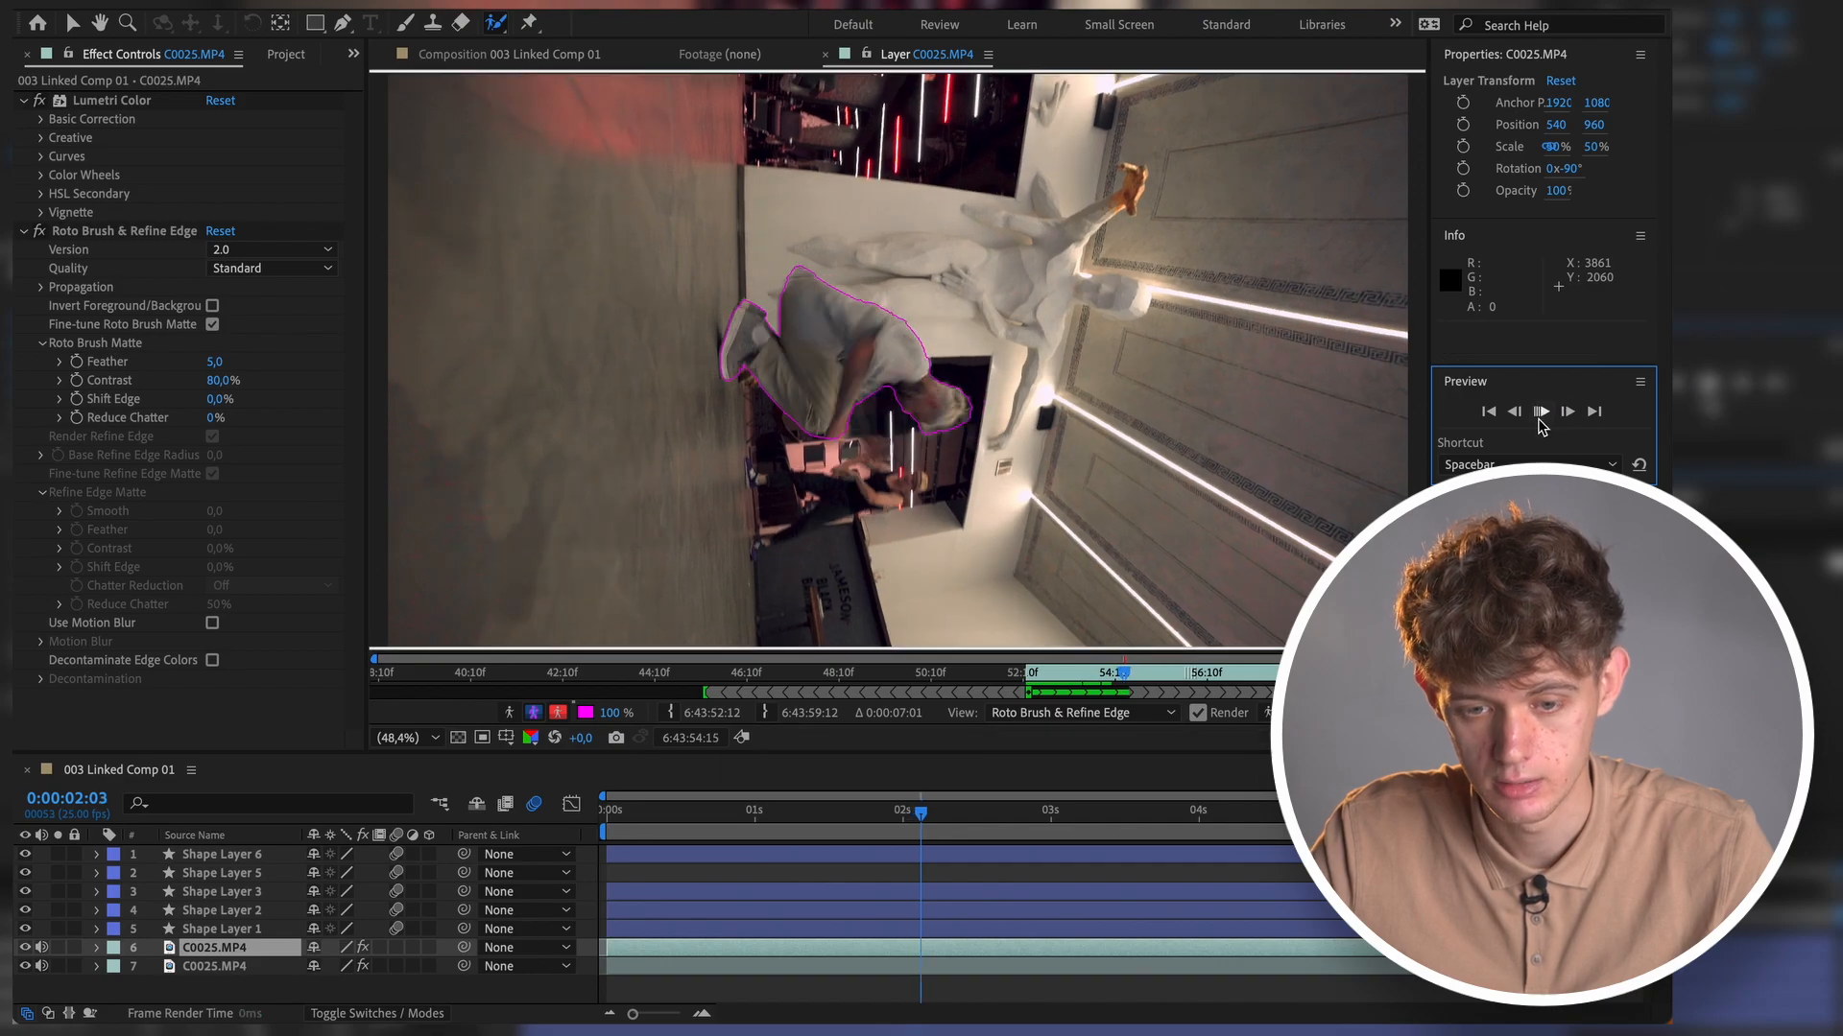
click(812, 469)
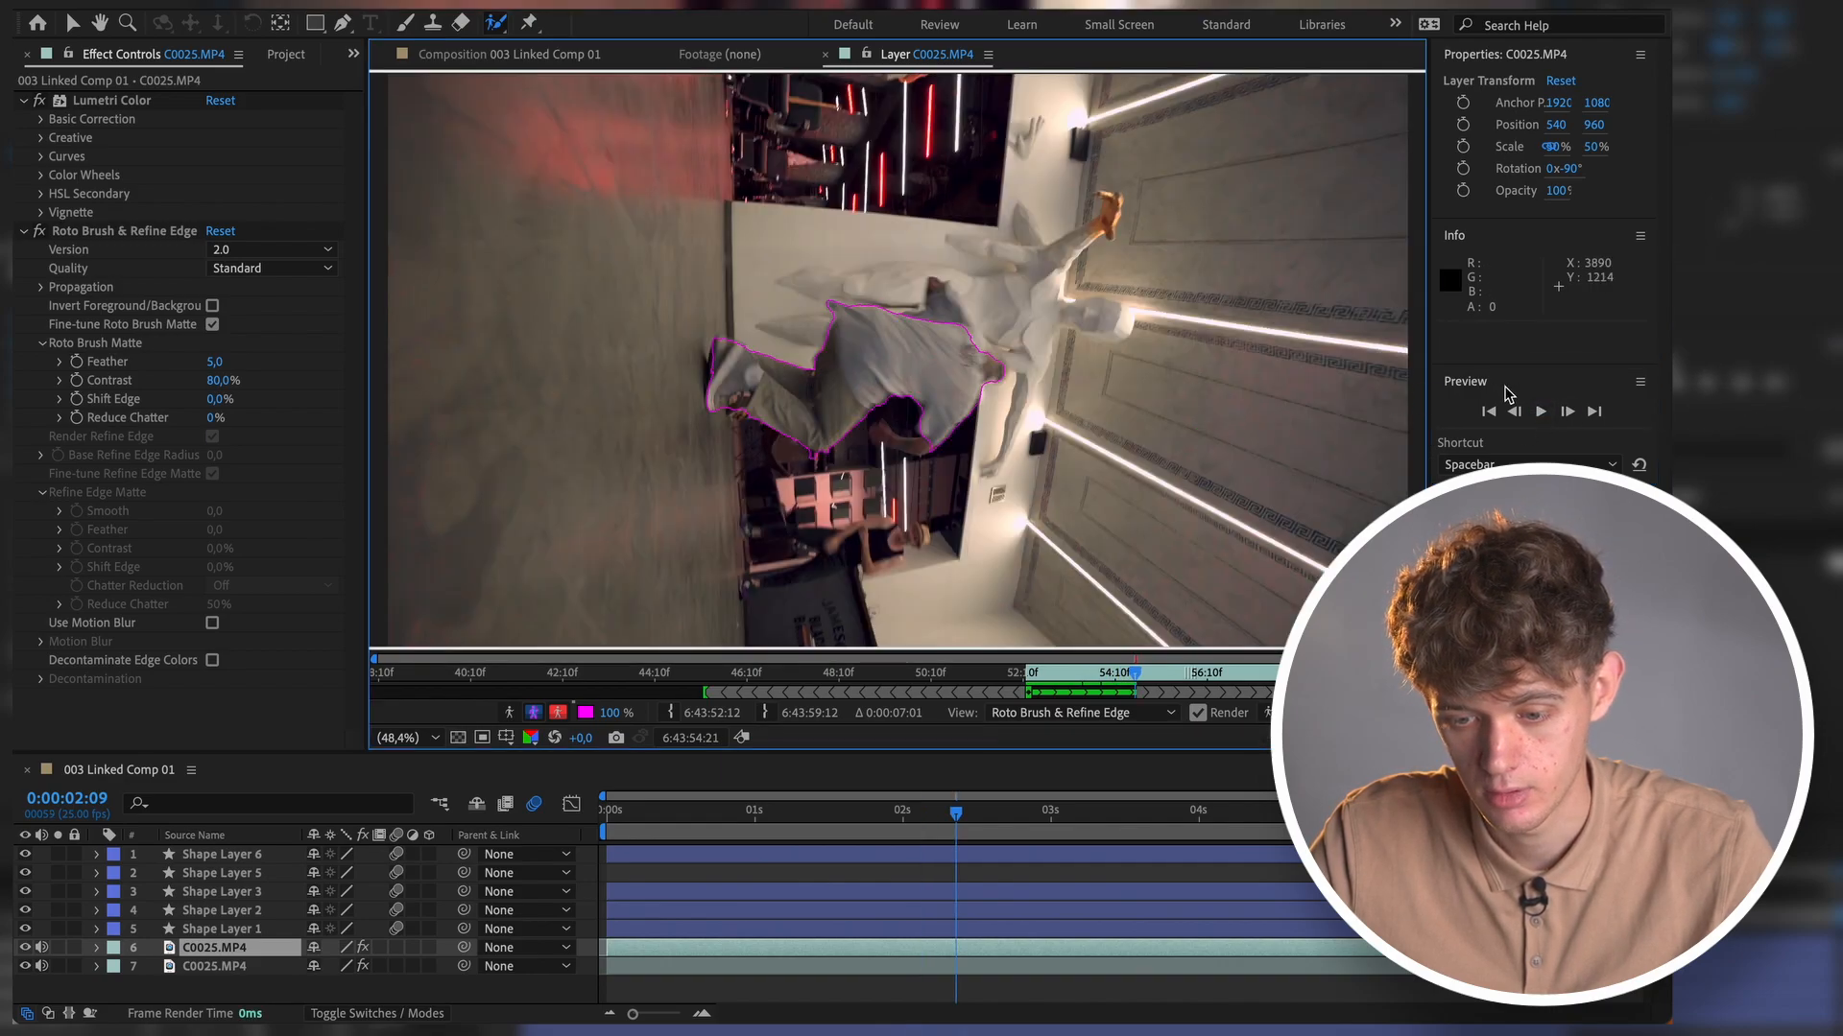
- Play the matte propagation on to 0:00:03:01 and paint a Roto Brush correction across the dancer's head and shoulder
click(1540, 413)
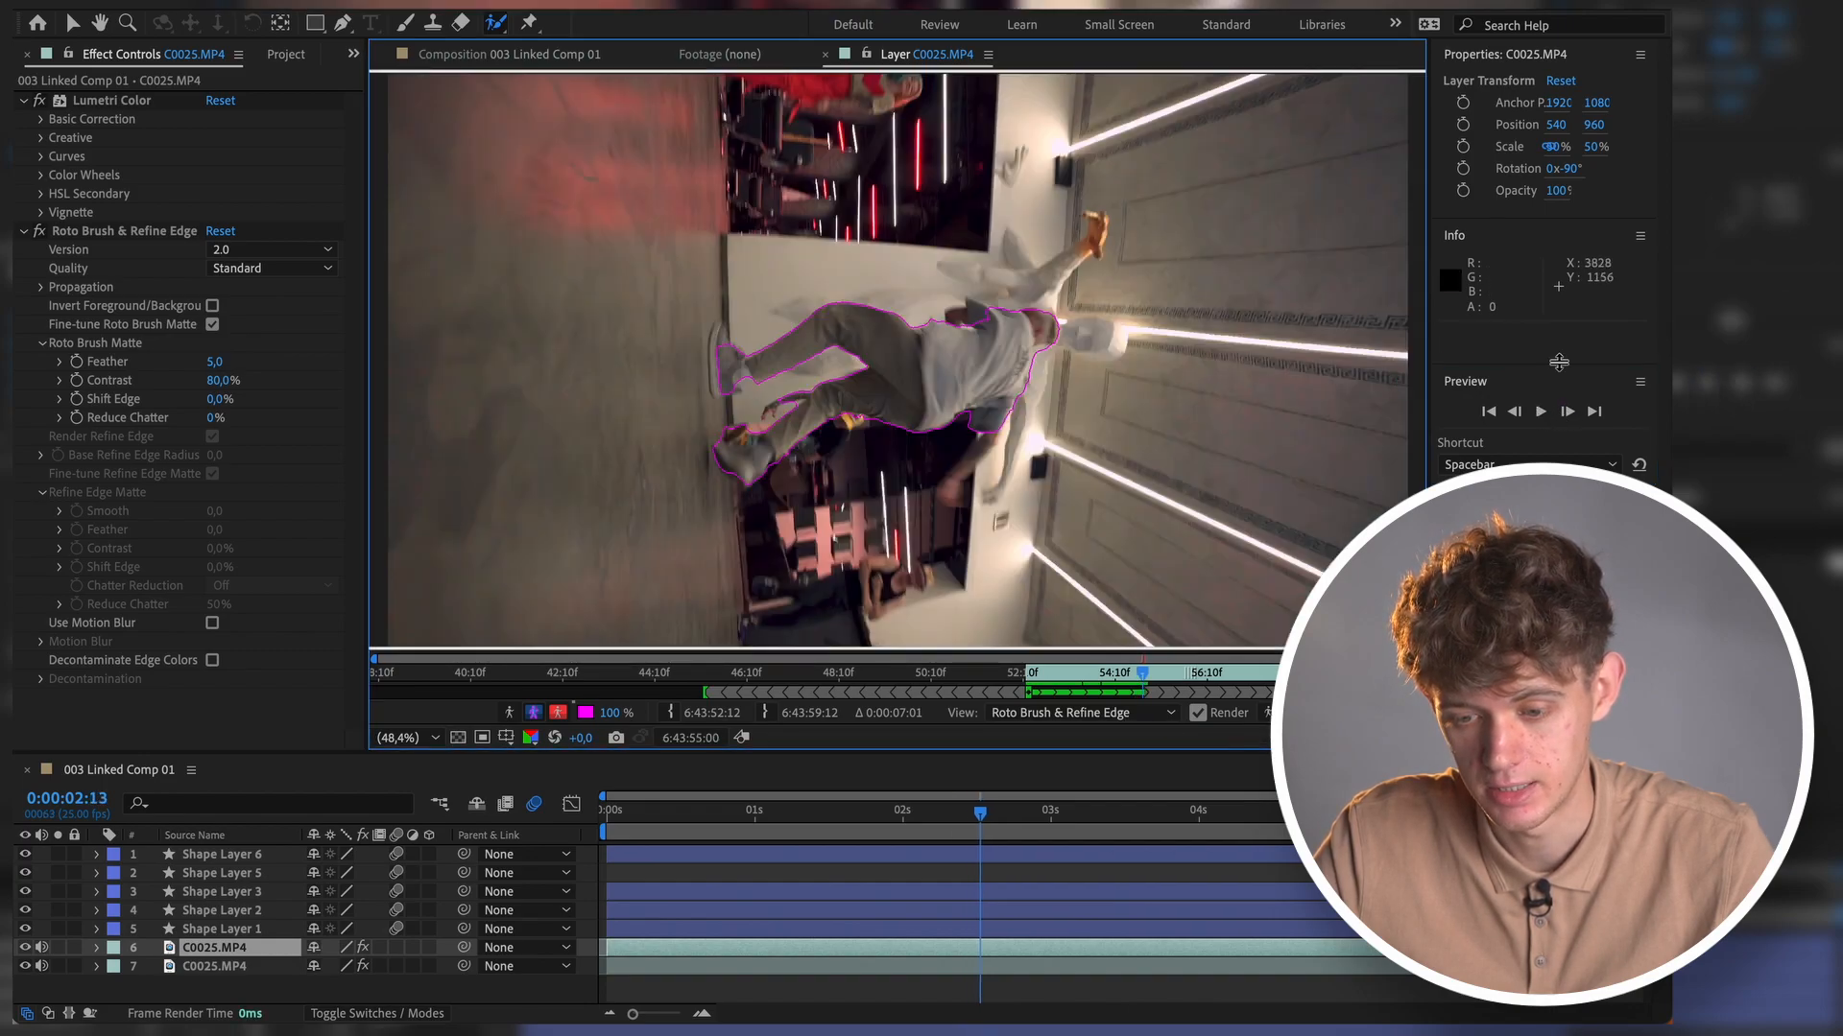
click(1541, 413)
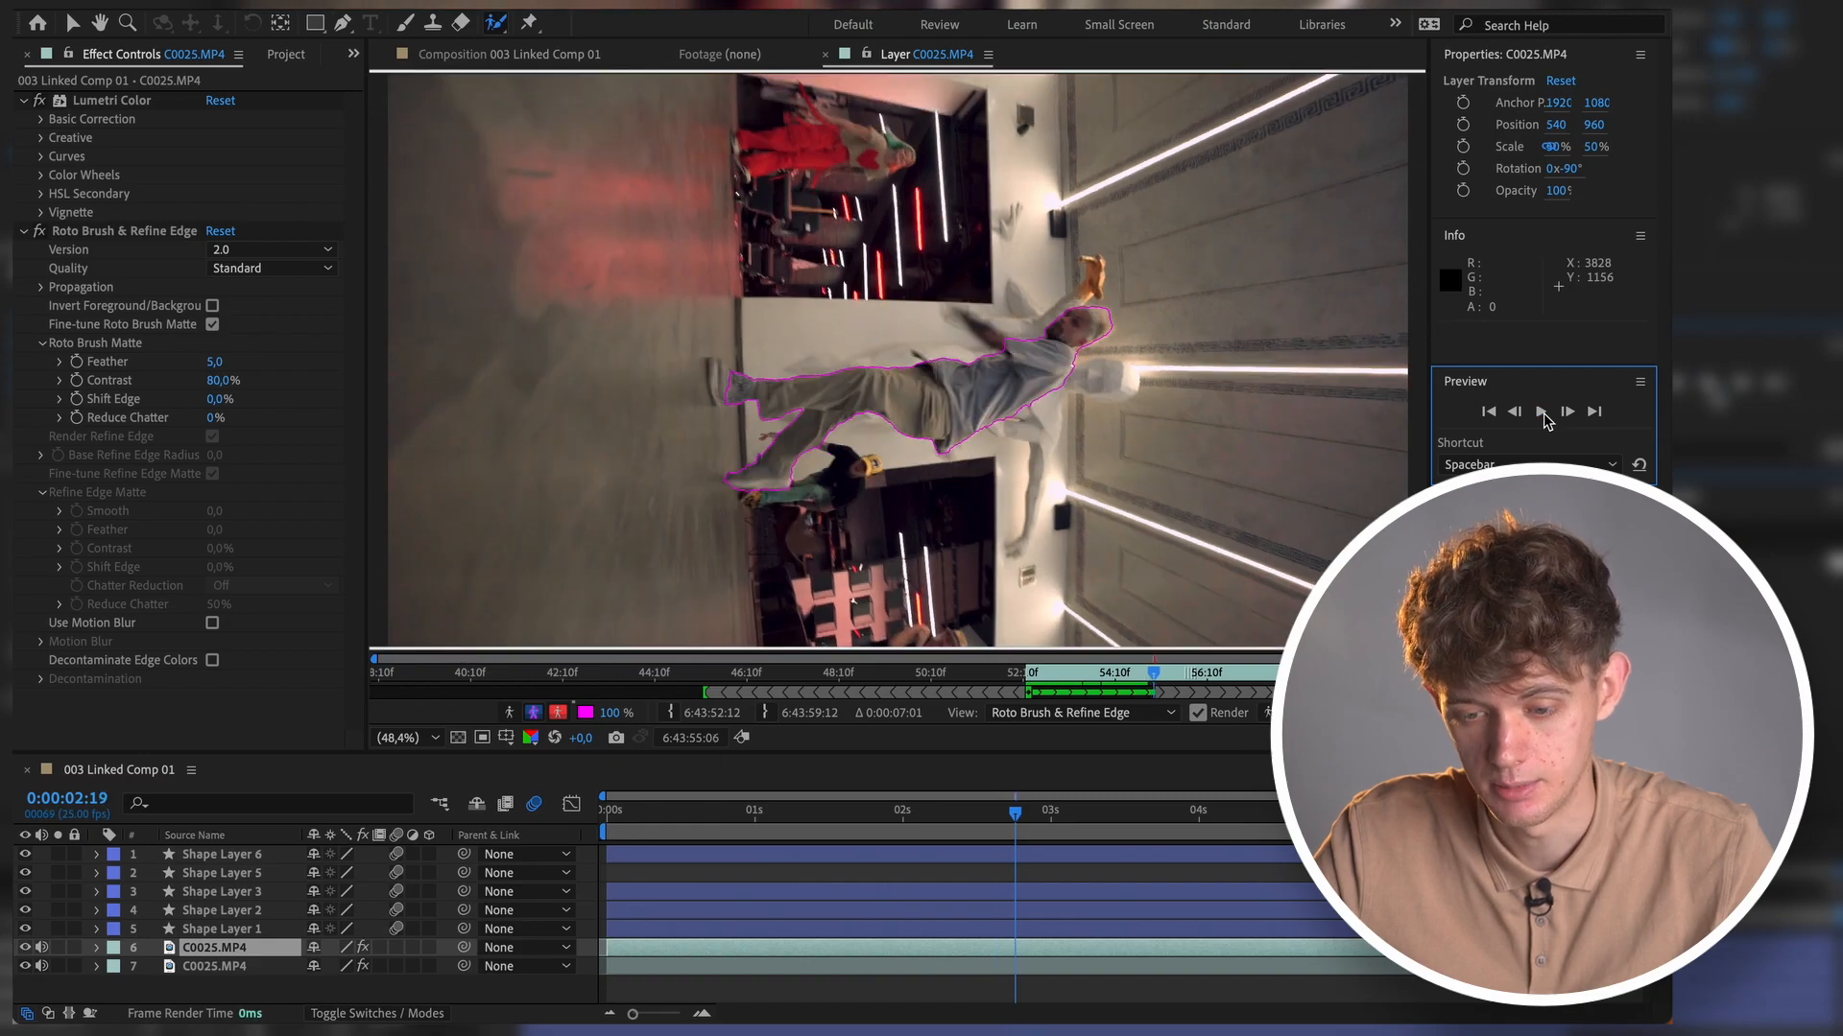
click(1543, 416)
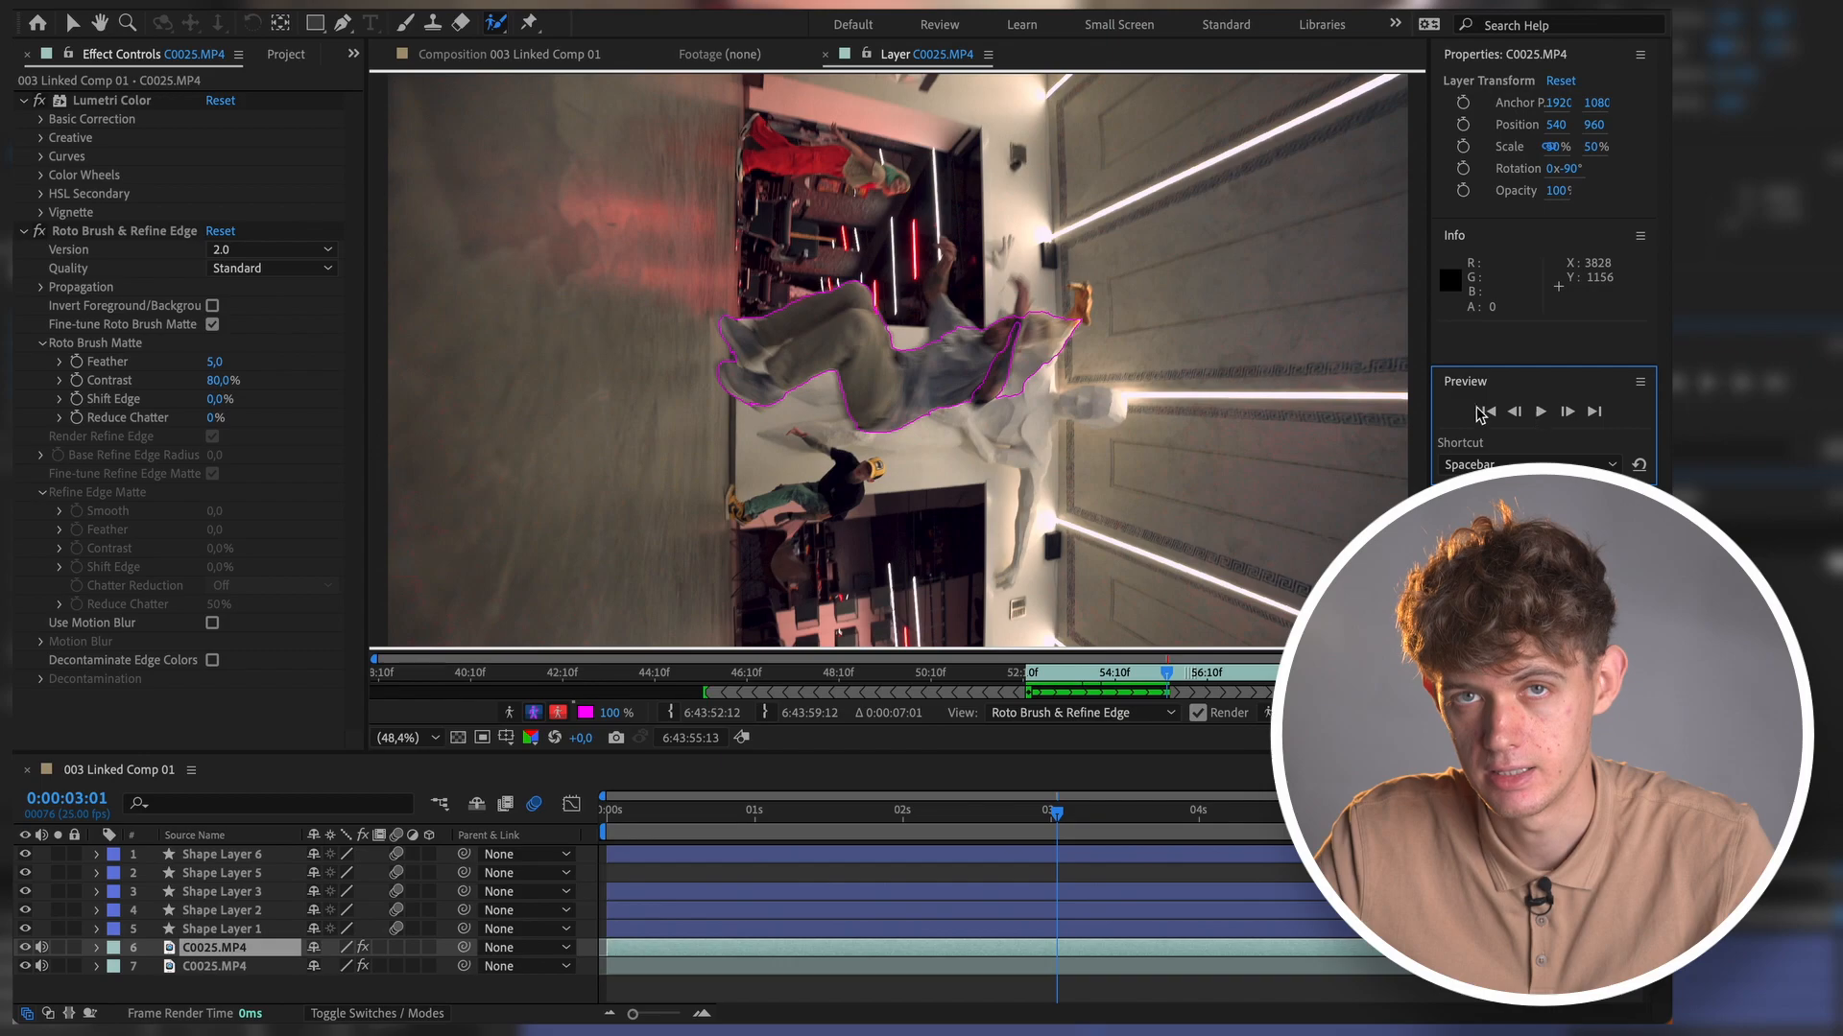
mouse_move(1048, 310)
mouse_down()
mouse_move(1021, 408)
mouse_move(983, 343)
mouse_up()
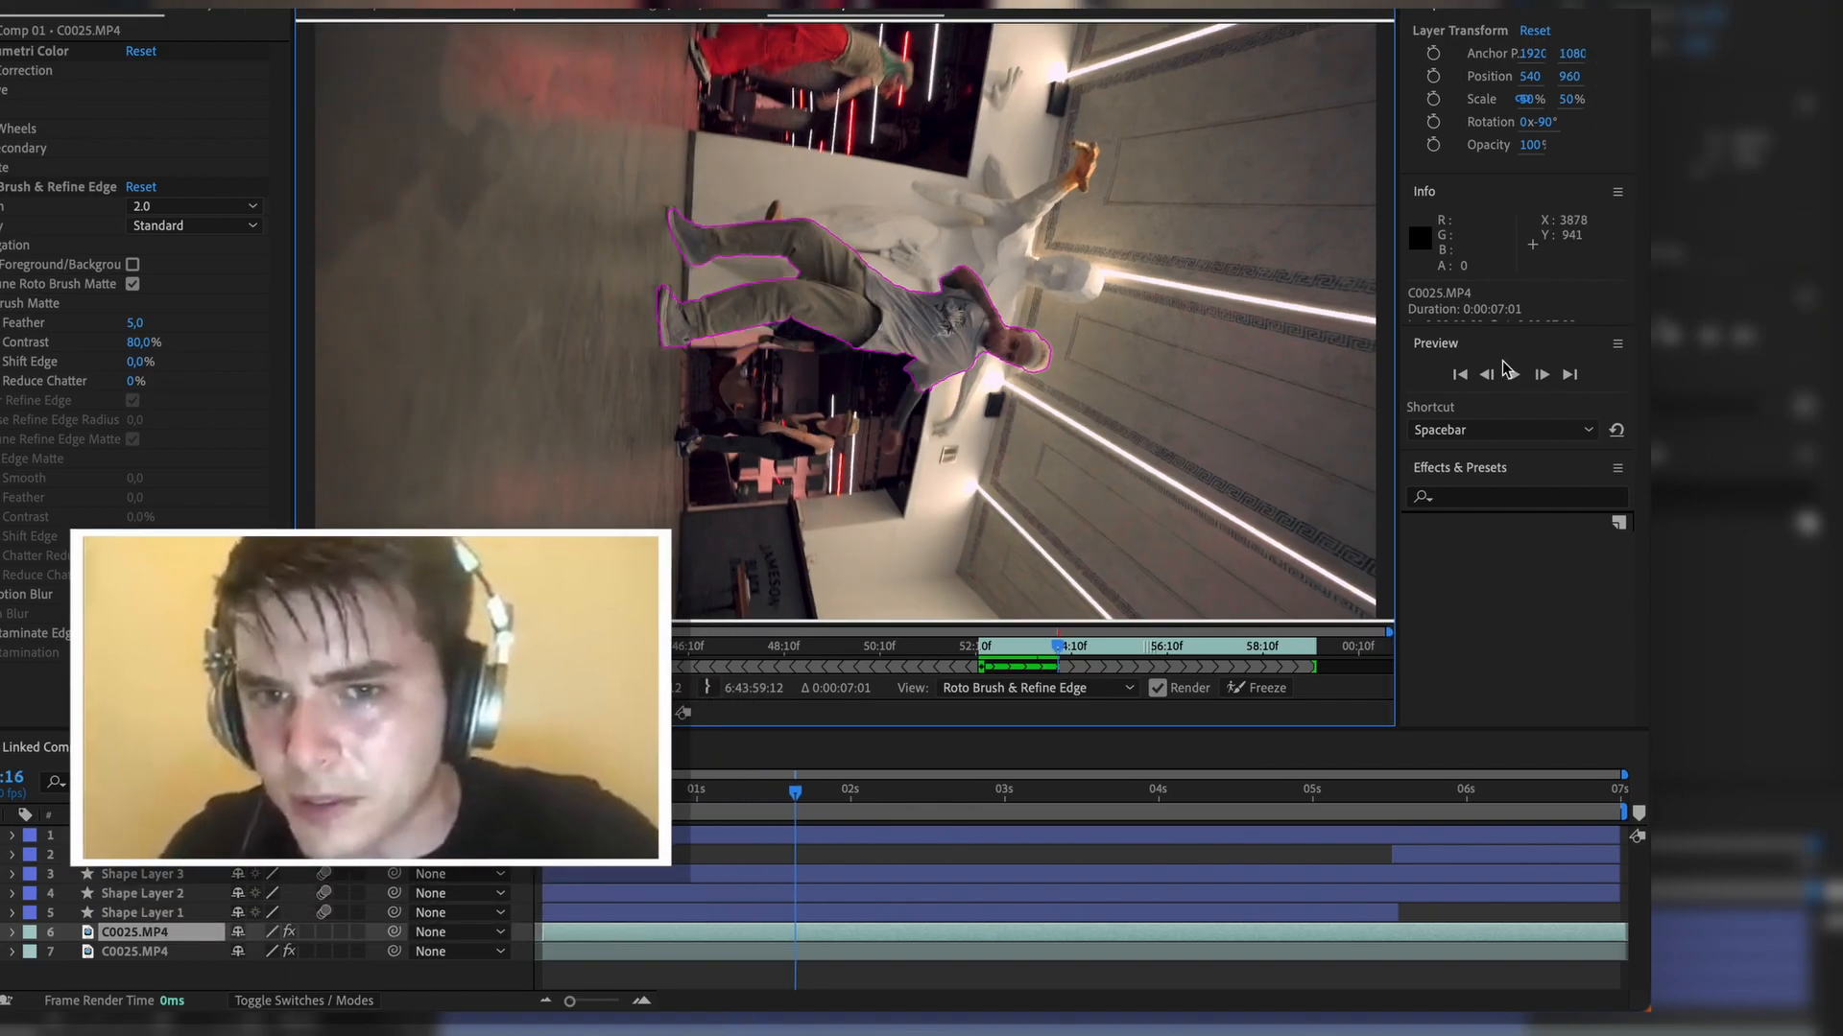
- Step through the Roto Brush matte from 0:00:01:16 to 0:00:02:09 and examine the dancer's outline on each frame
click(1544, 376)
click(1544, 376)
click(1543, 376)
click(1543, 377)
click(1543, 376)
click(1543, 377)
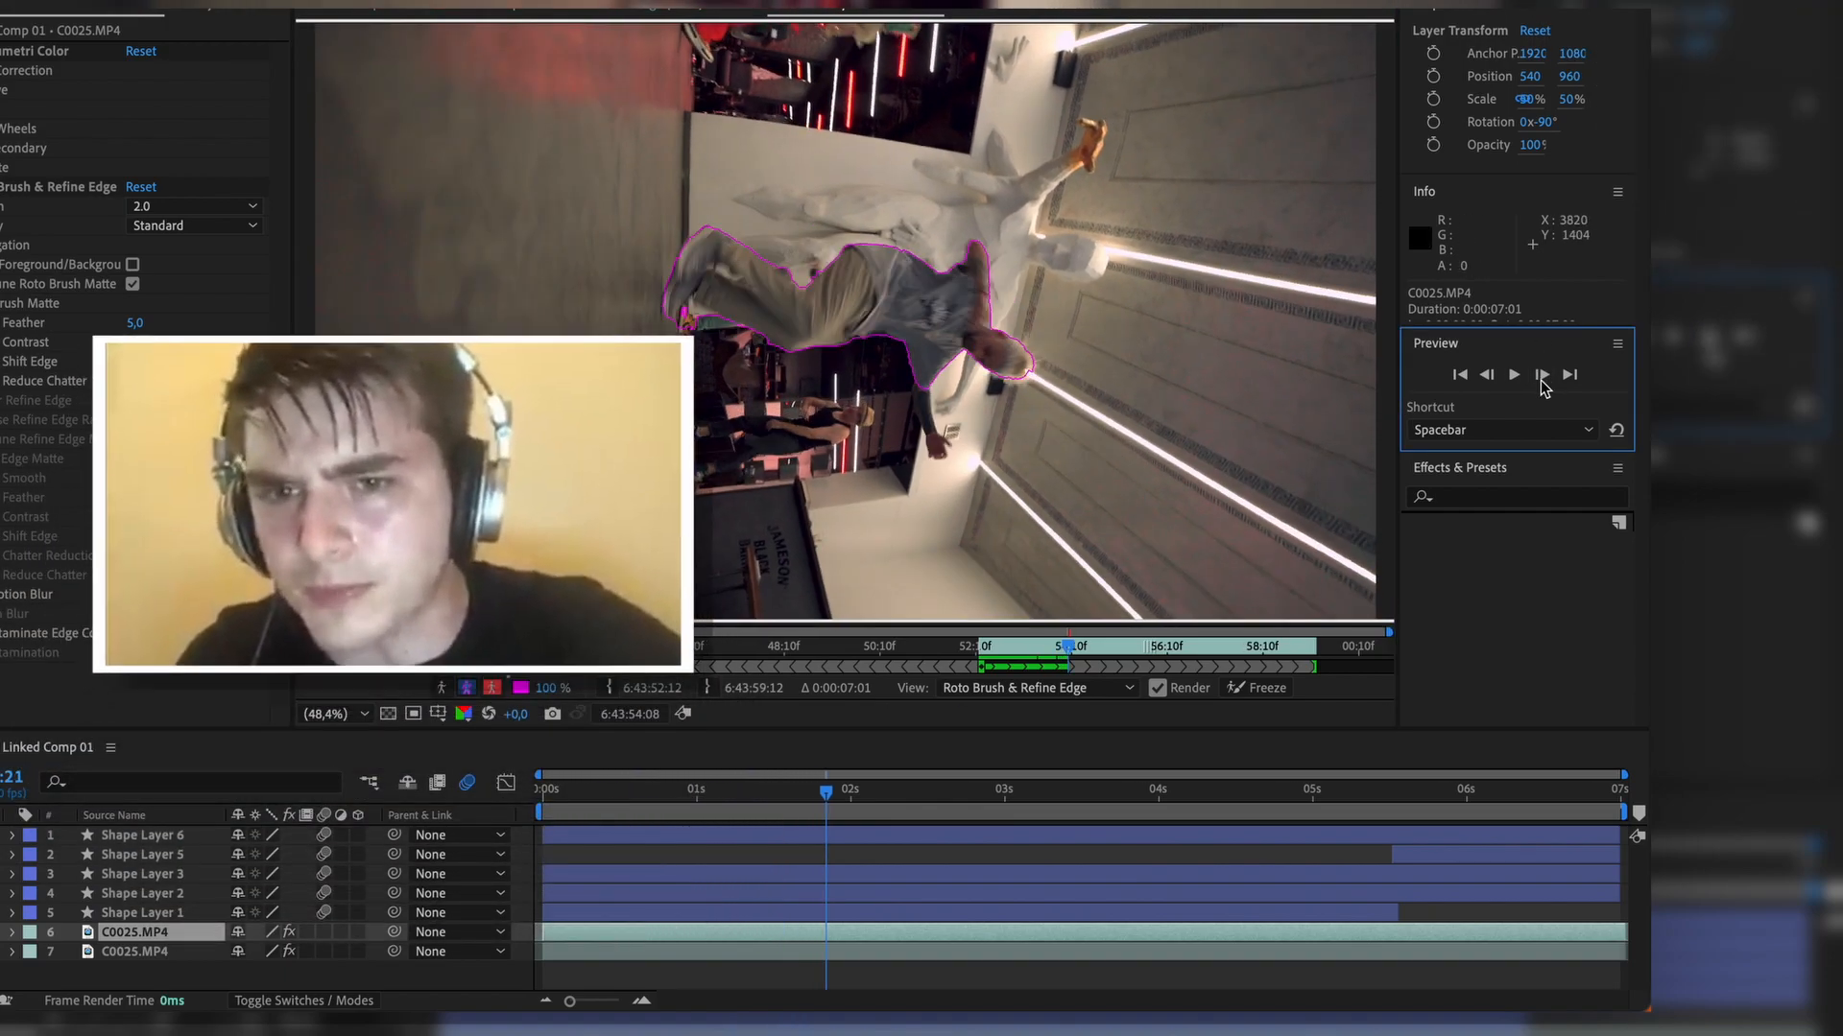
click(1543, 376)
click(1543, 376)
click(1543, 377)
click(1544, 377)
click(1543, 377)
click(1543, 378)
click(1543, 377)
click(1543, 378)
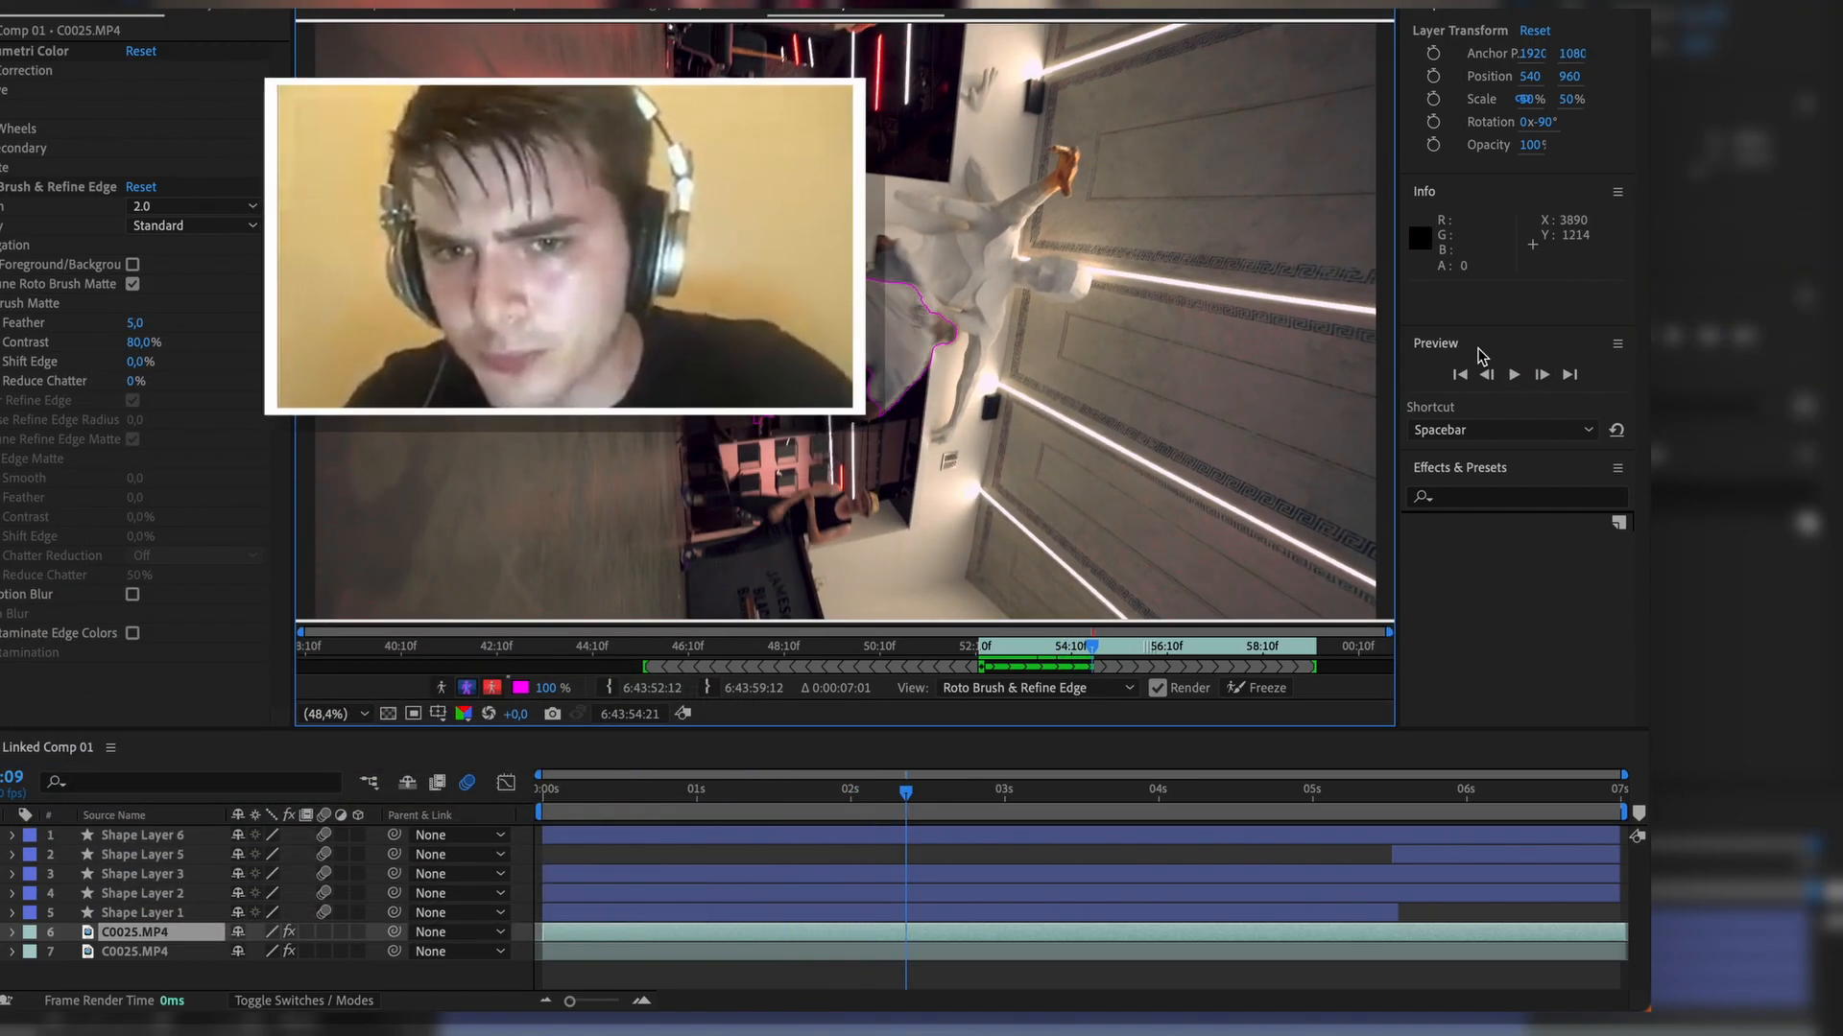
- Propagate the Roto Brush matte to 0:00:03:18 and remove the background dancer from the matte beside the main dancer's leg
click(1539, 378)
click(1538, 377)
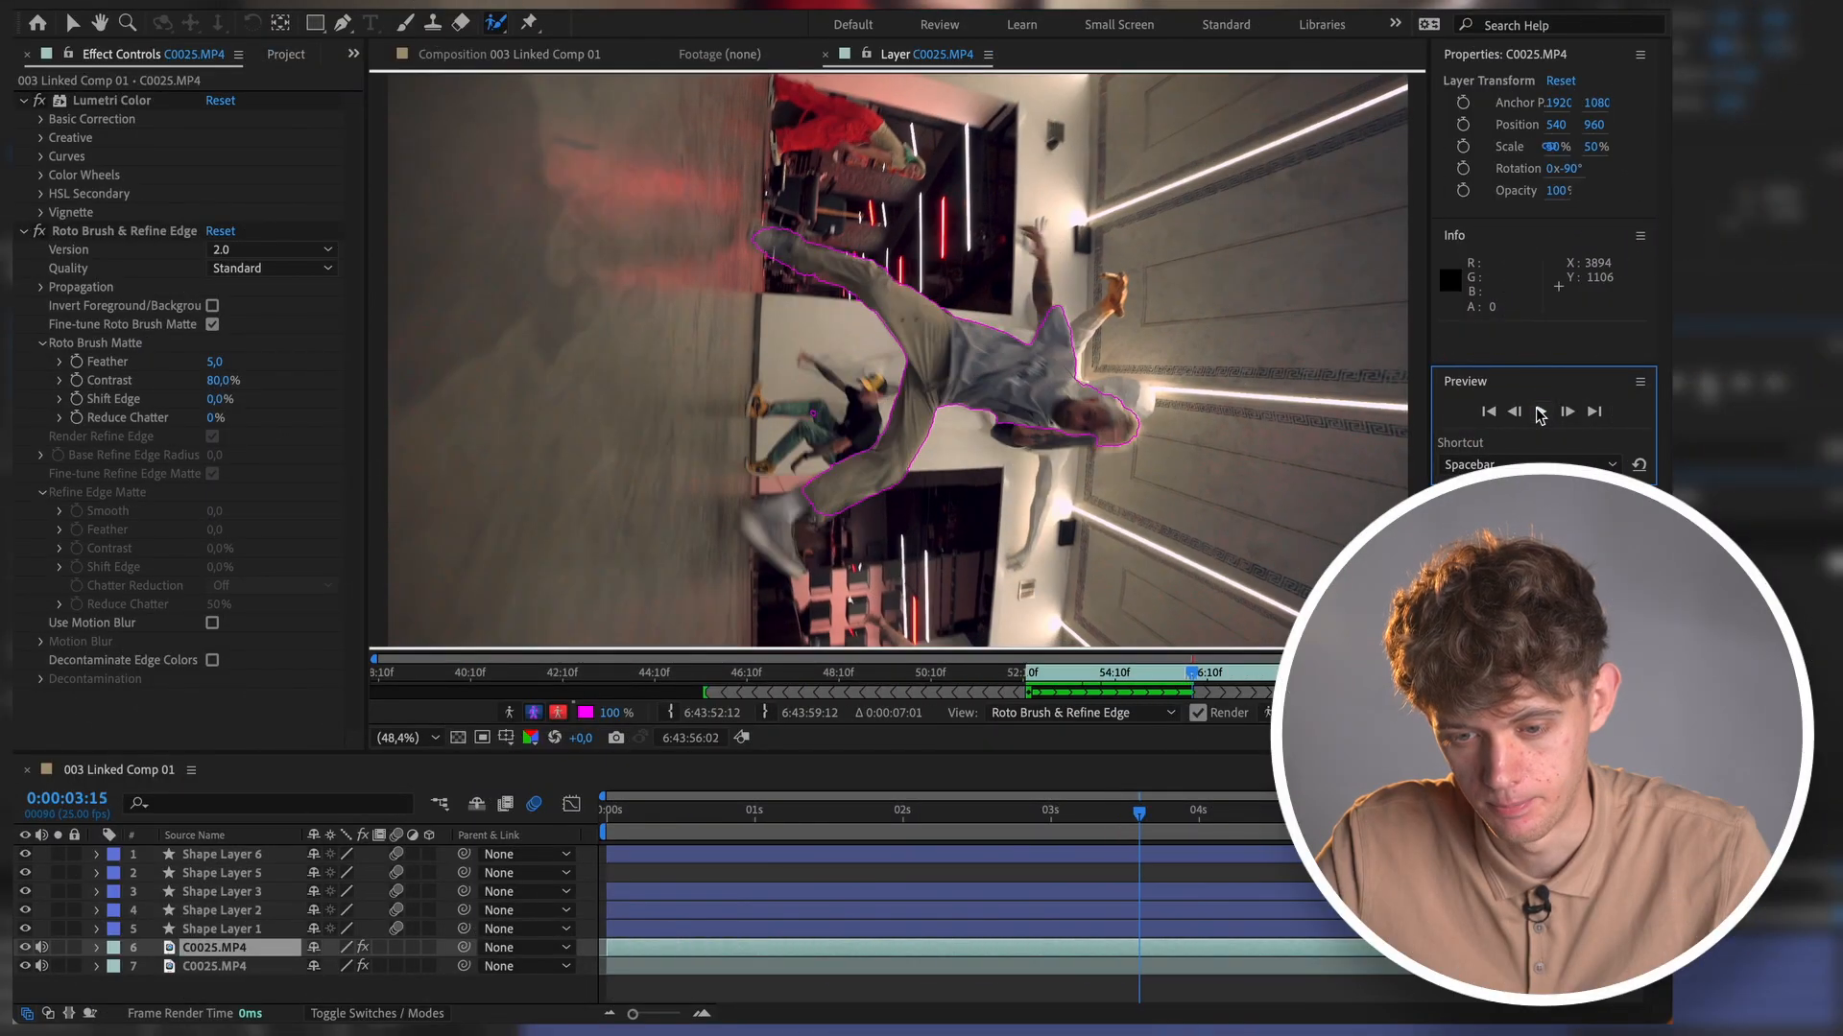
click(1541, 416)
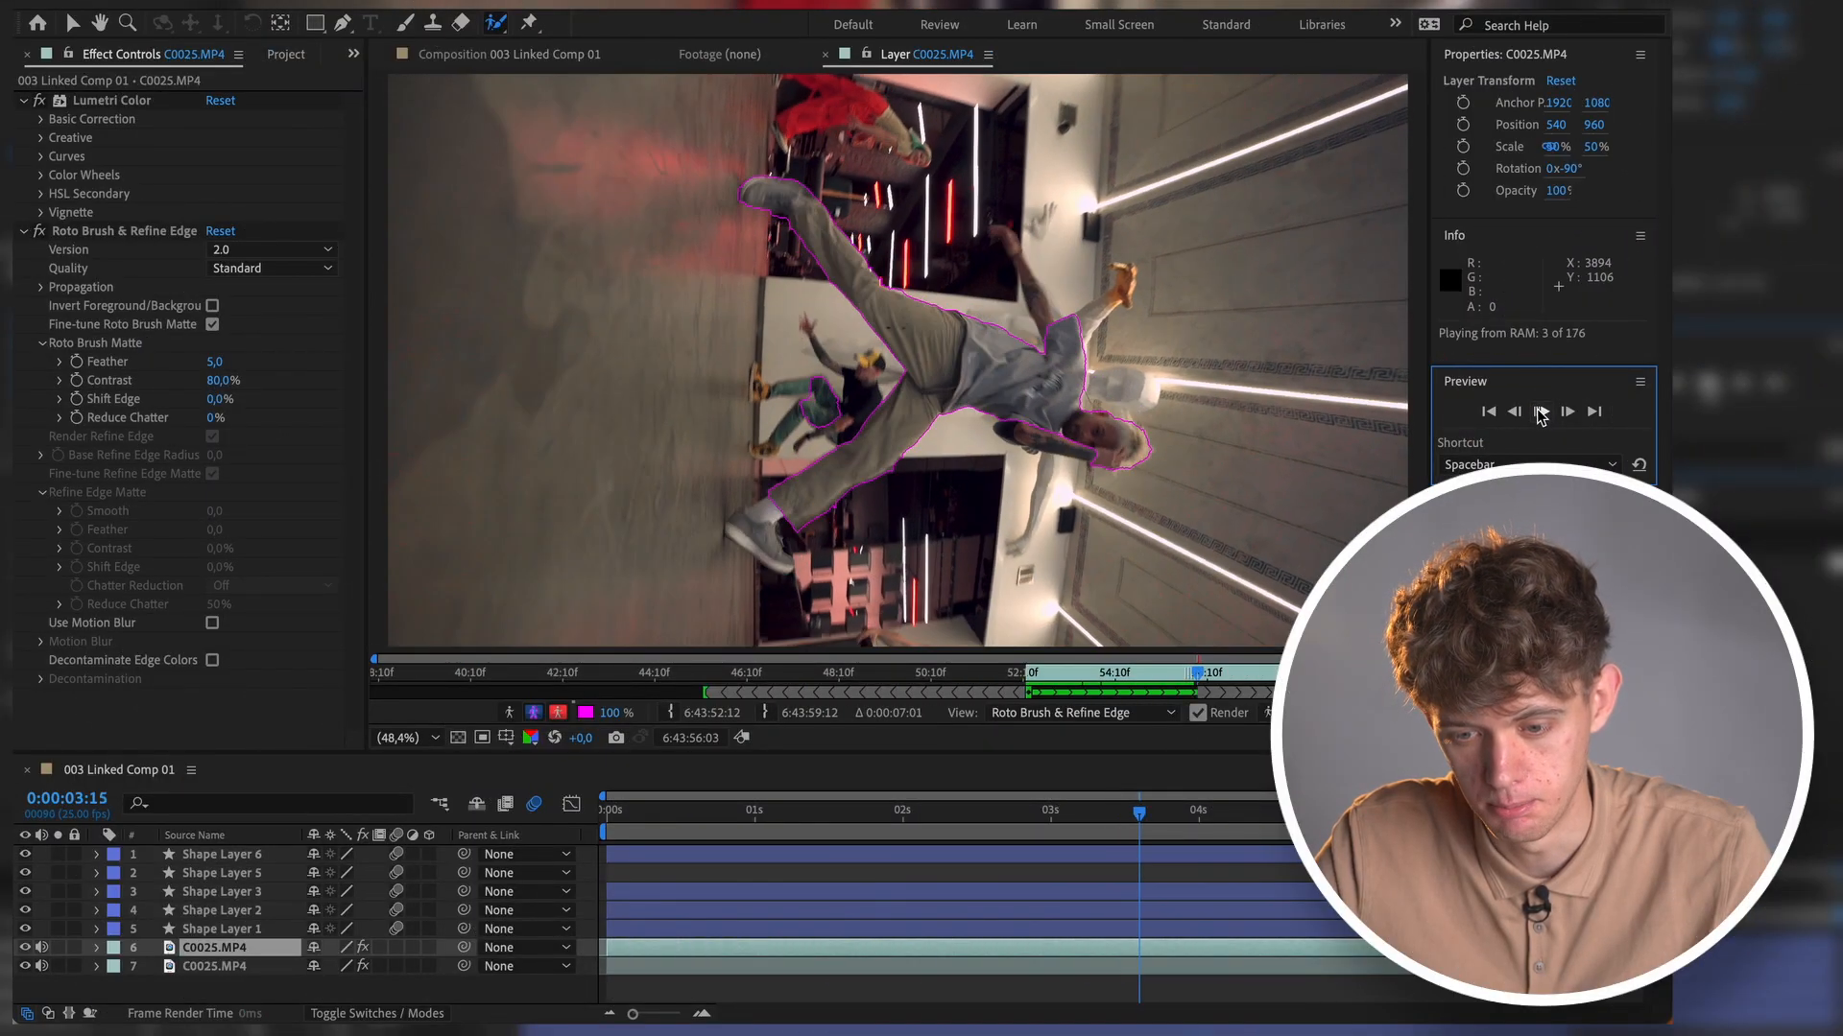
click(1540, 415)
drag(826, 398, 785, 398)
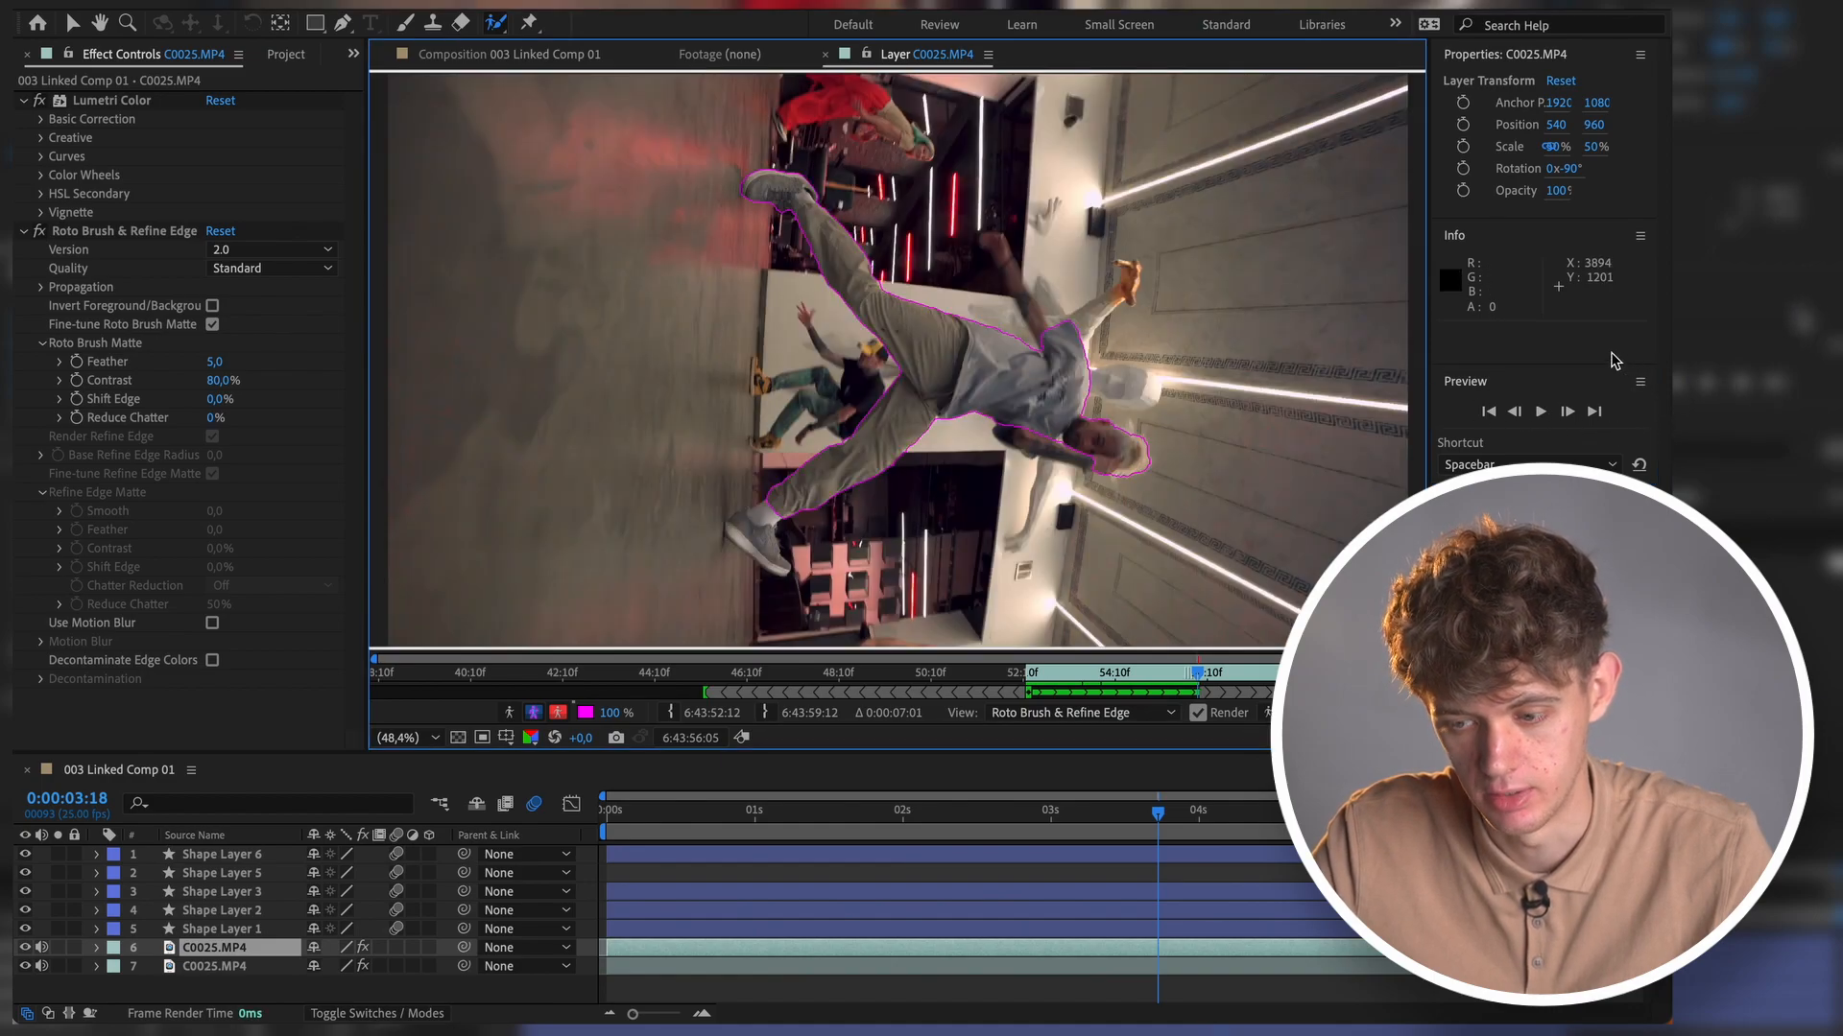
- Propagate the matte in short stretches past 0:00:04:14 and on through the rest of the clip
click(1542, 413)
click(1542, 413)
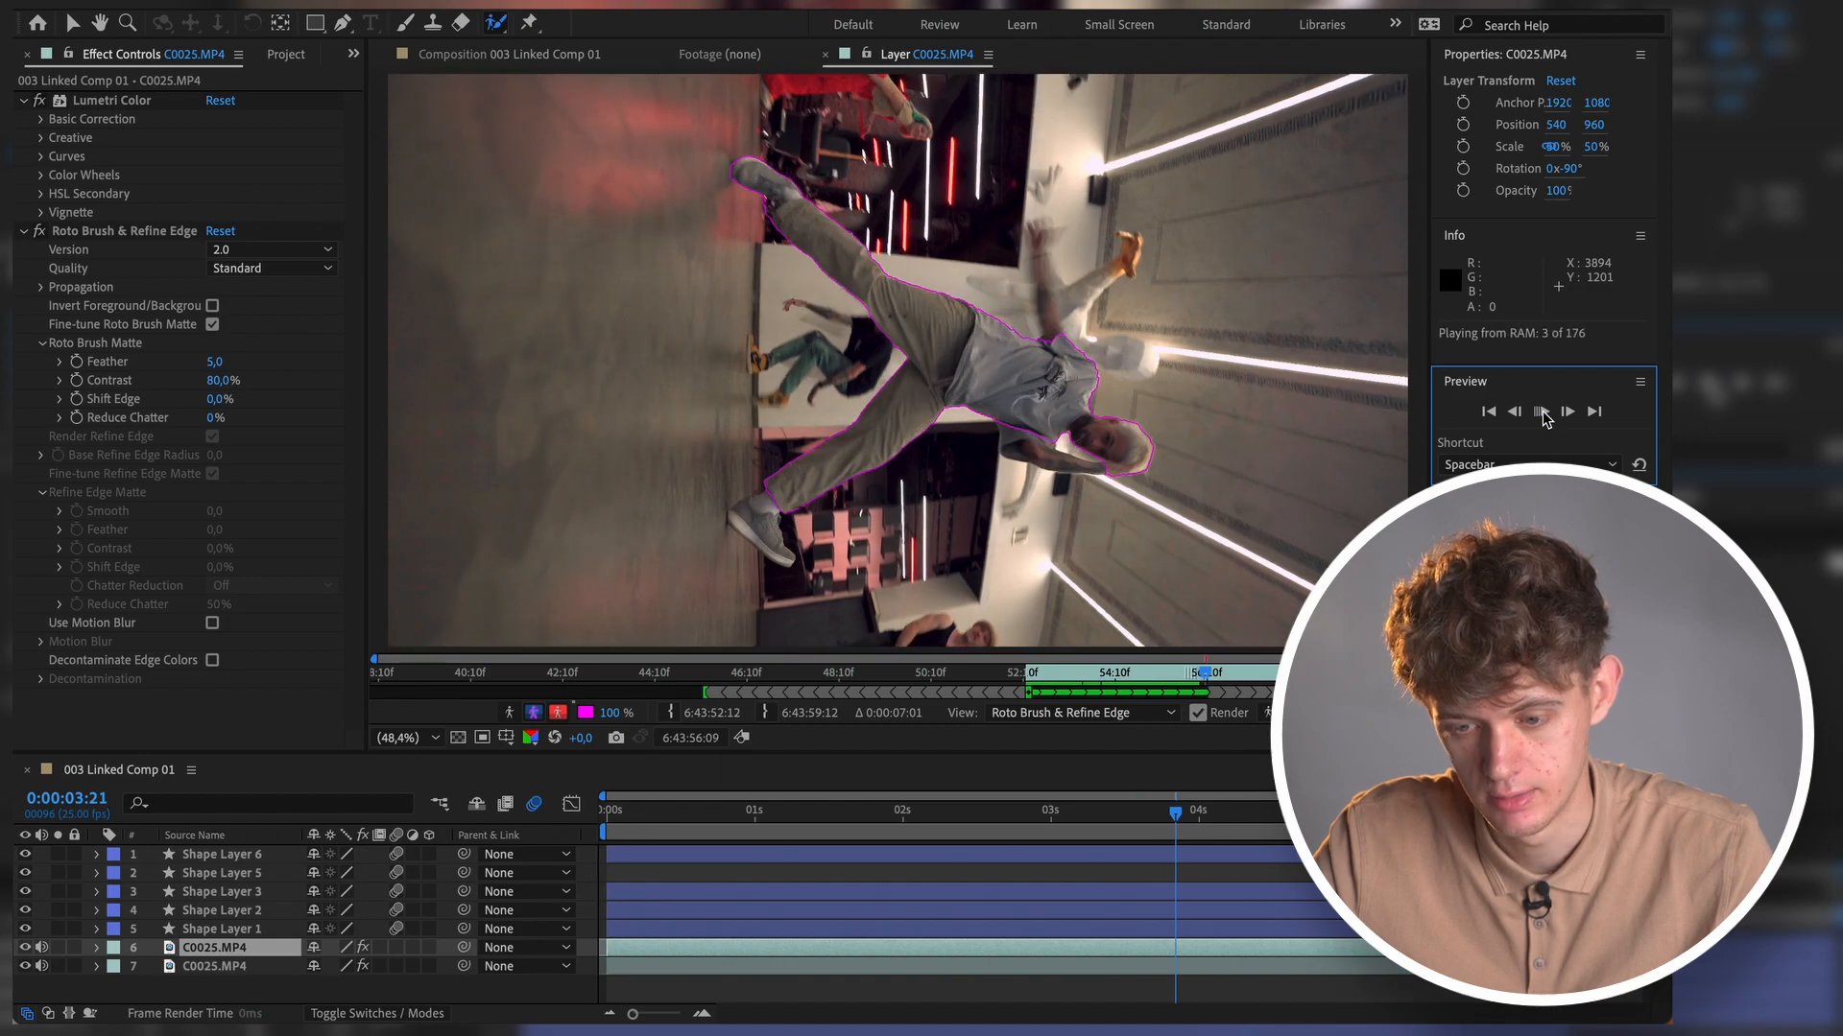
click(1542, 413)
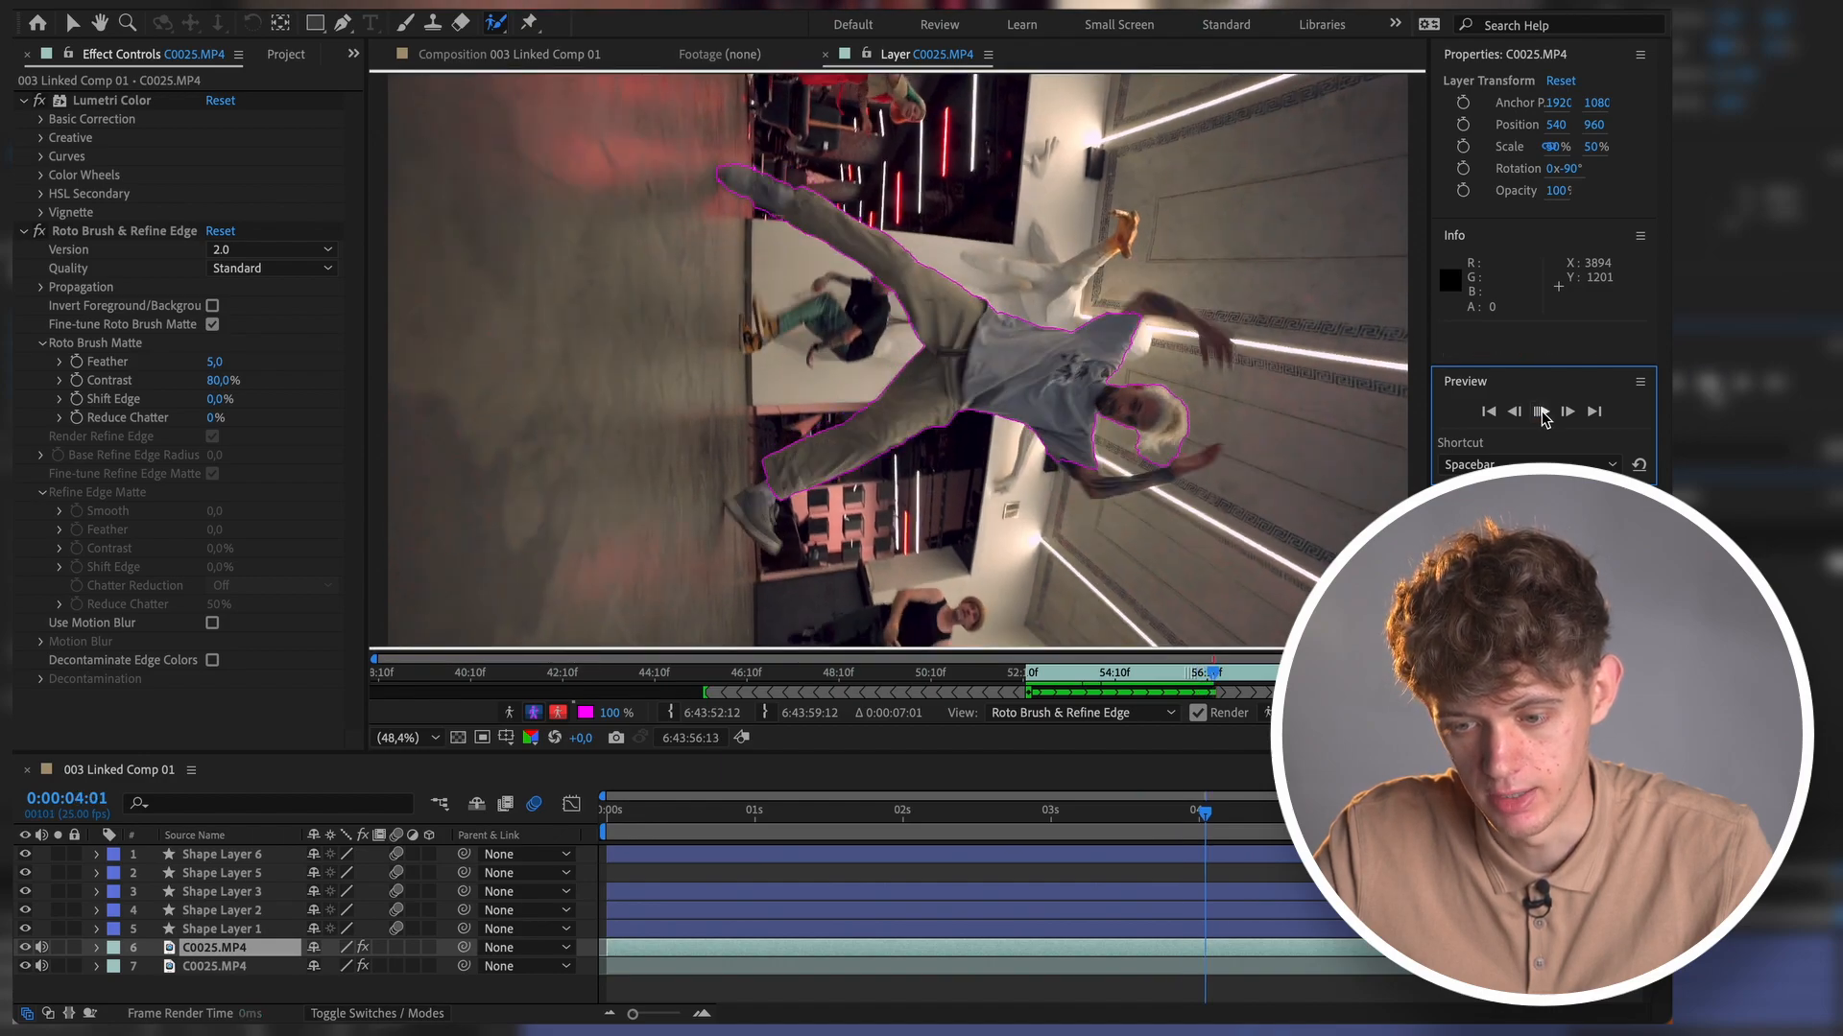
click(1543, 413)
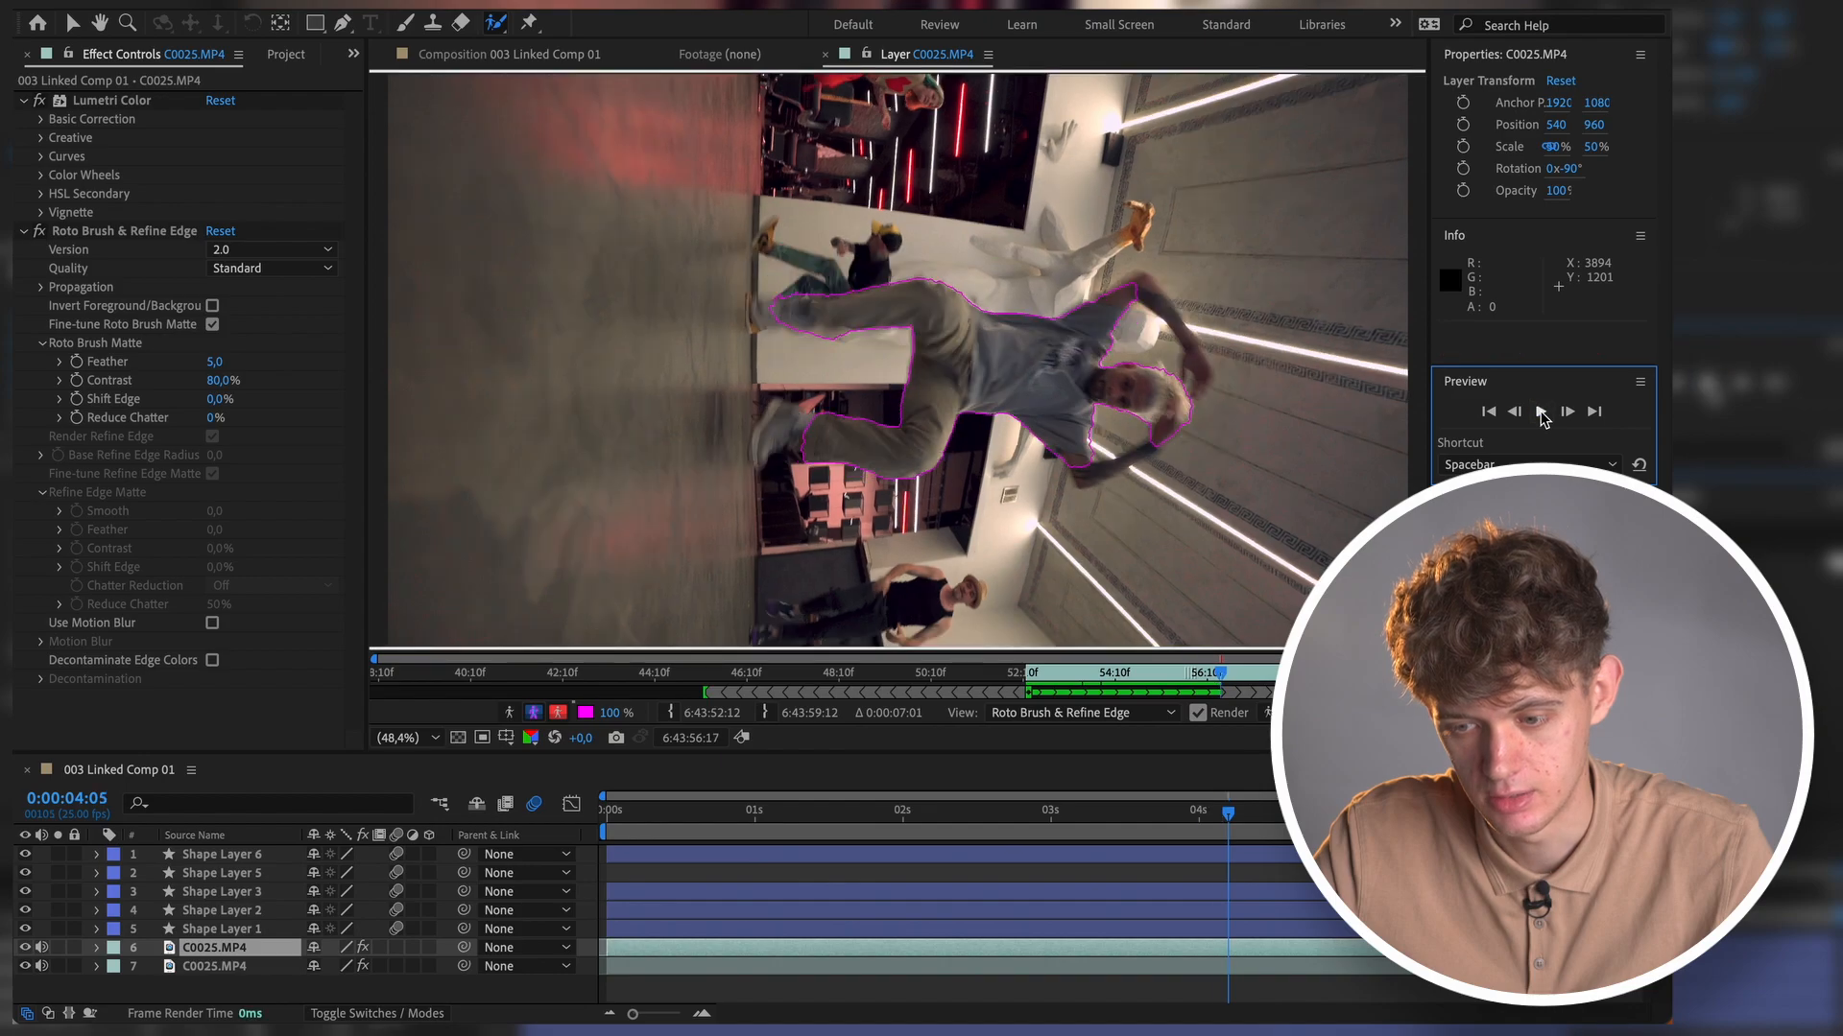
click(1542, 413)
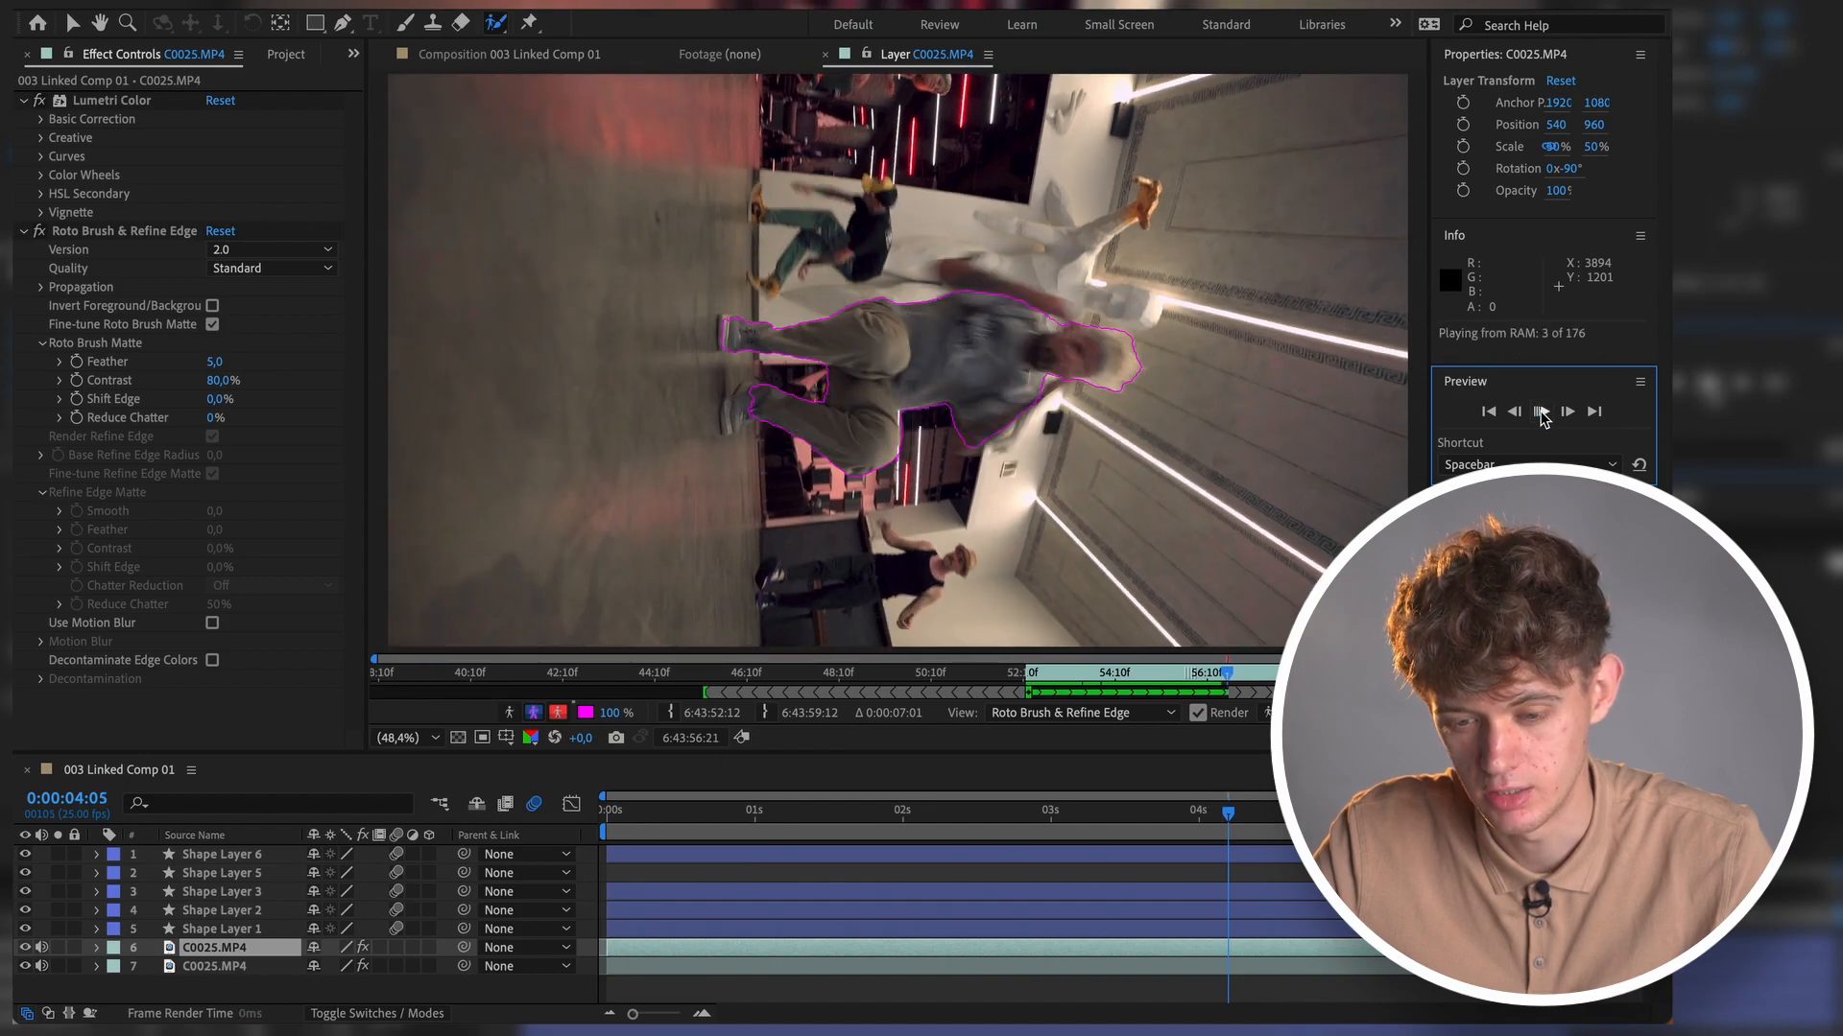
click(1543, 413)
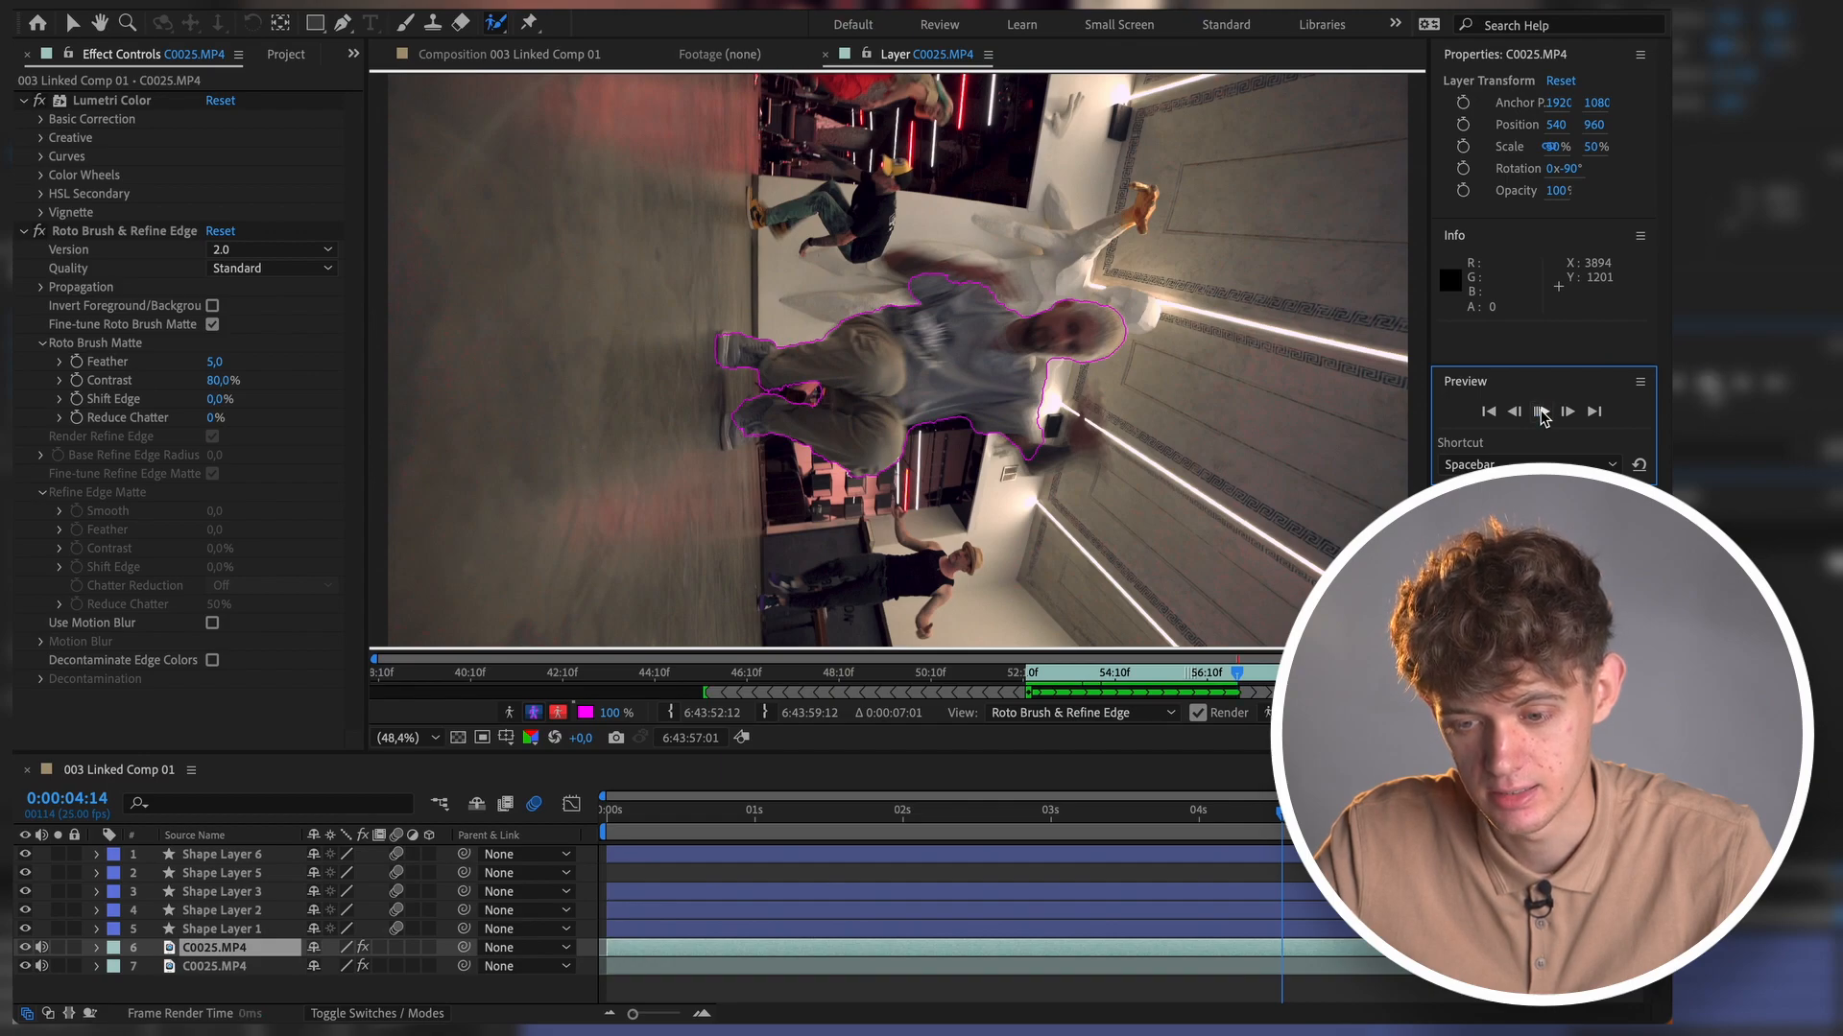
click(1542, 413)
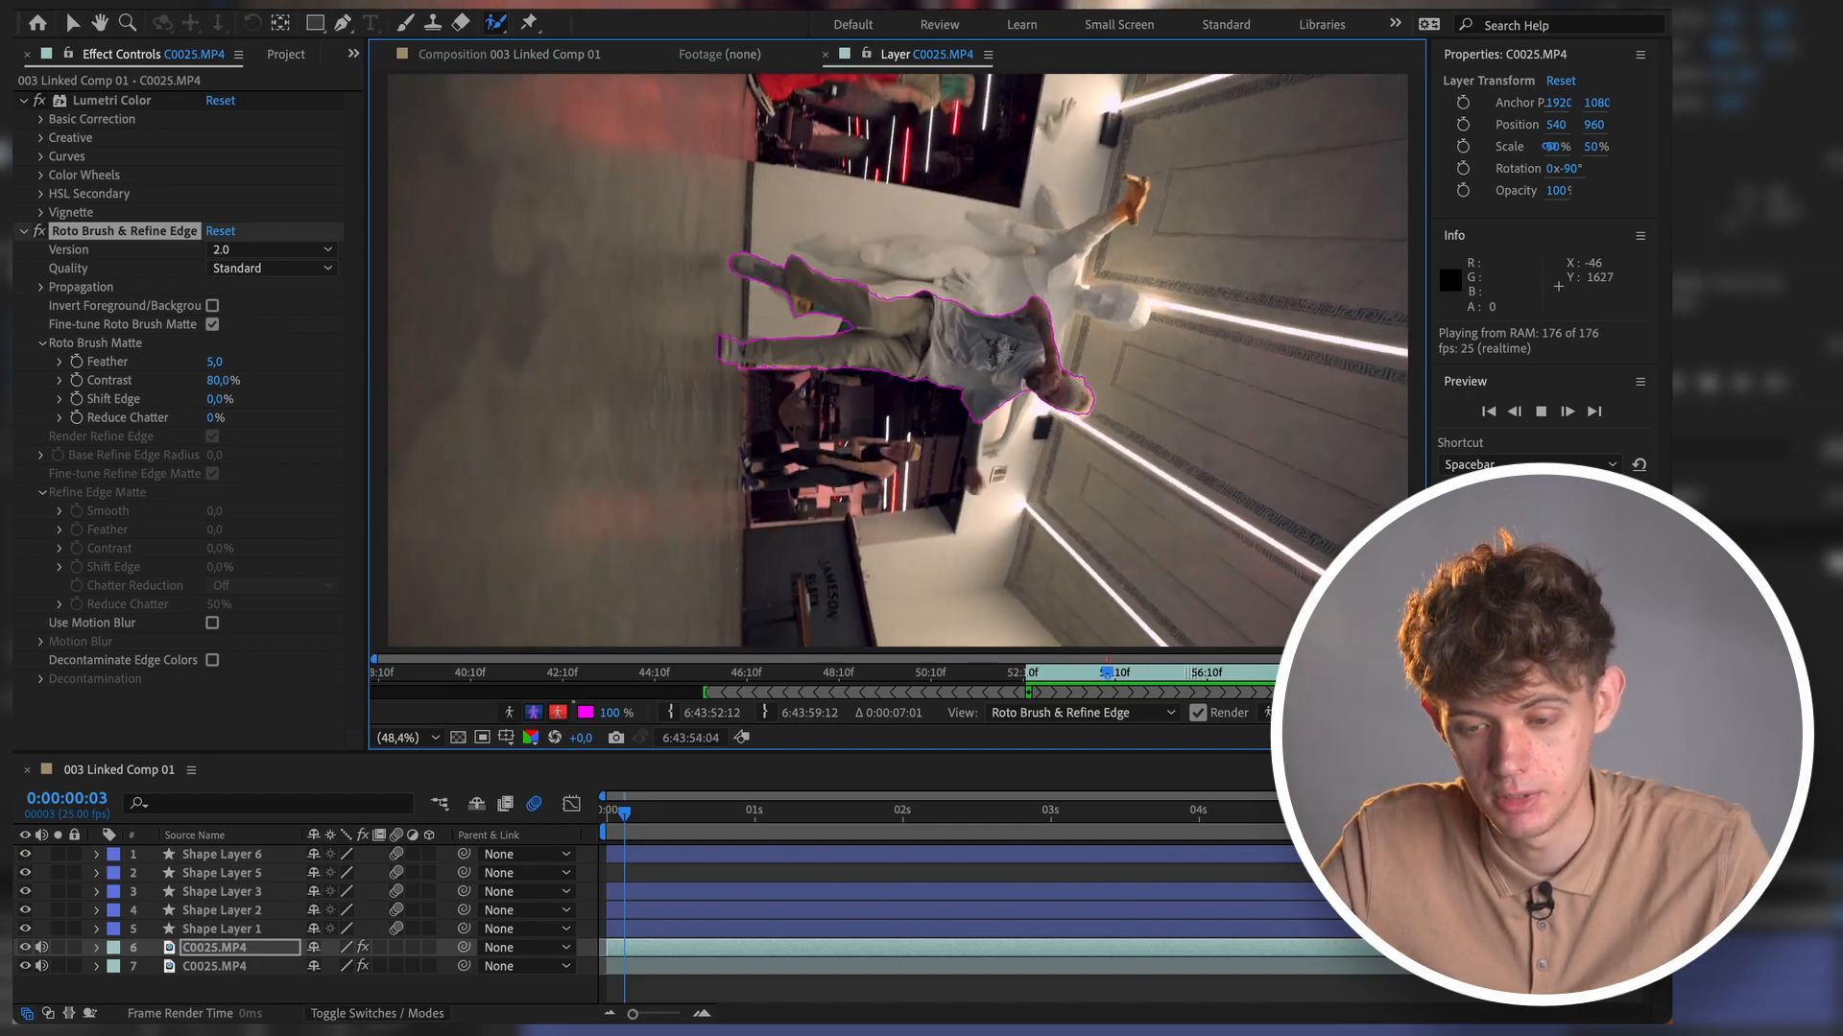
- Stop the playback, set the Roto Brush Matte Feather to 80, and freeze the matte
key(space)
click(214, 362)
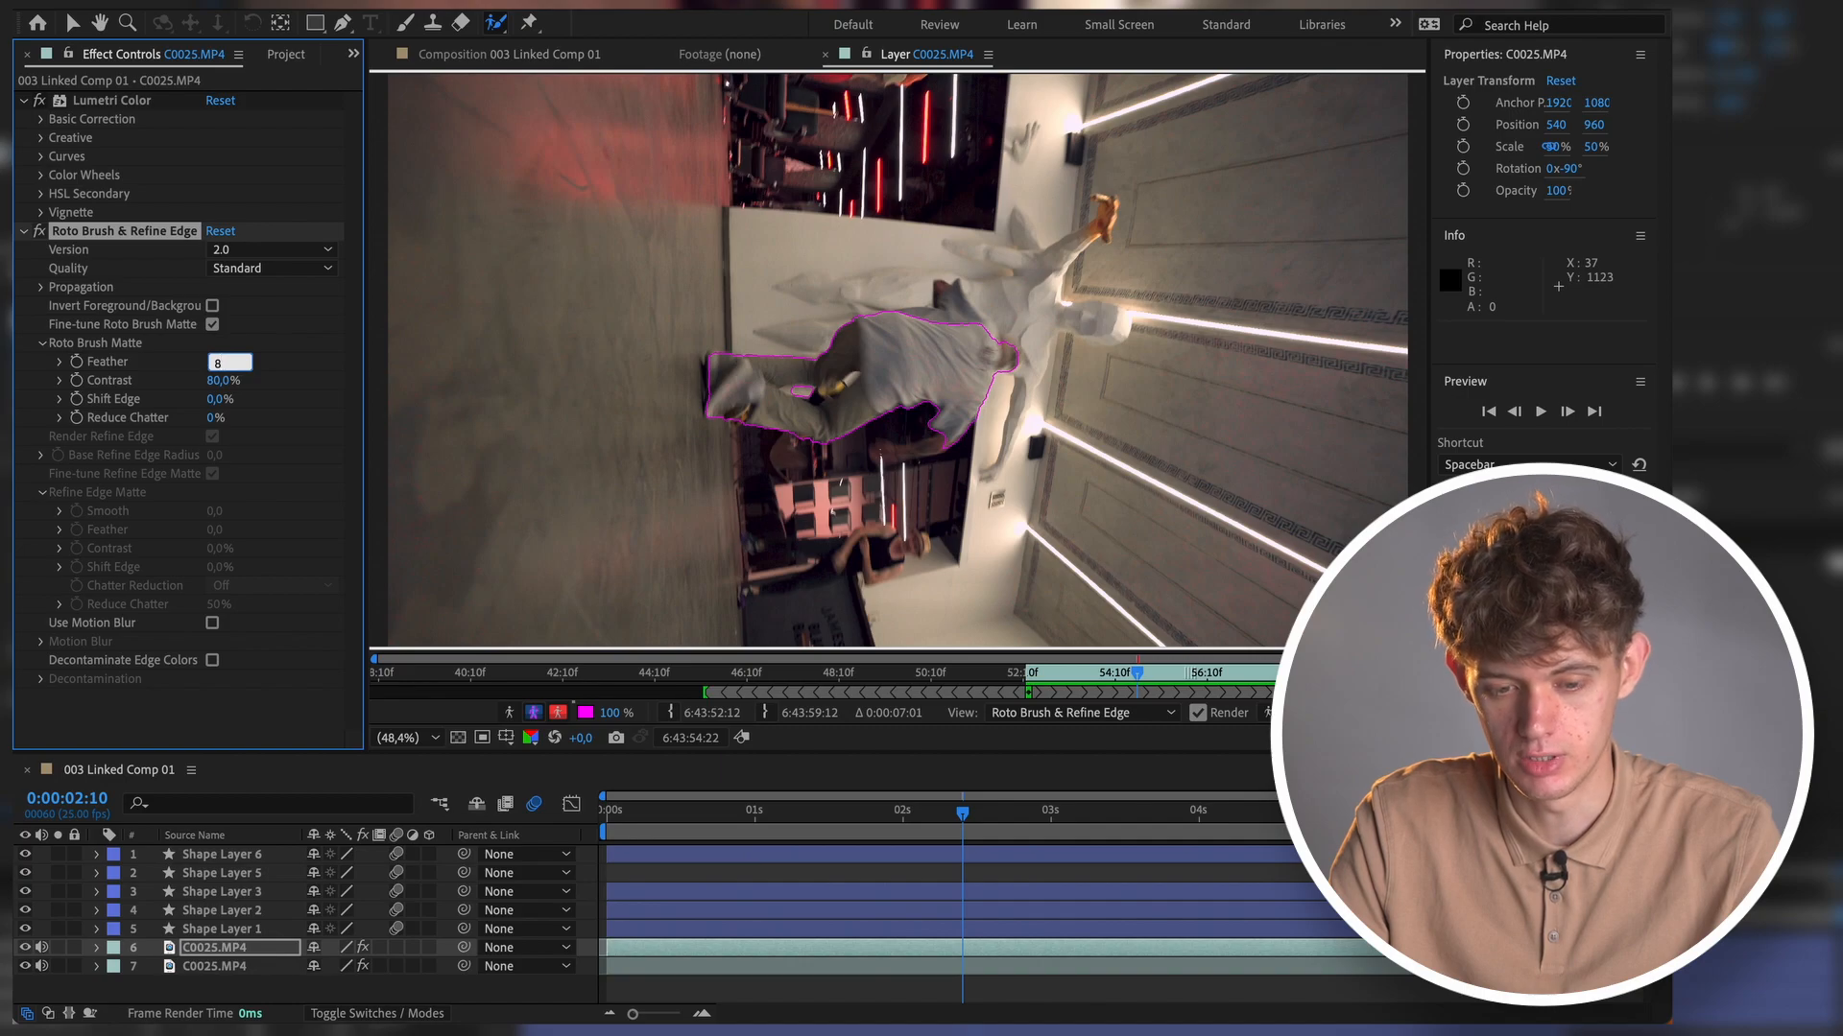
text(80)
key(Return)
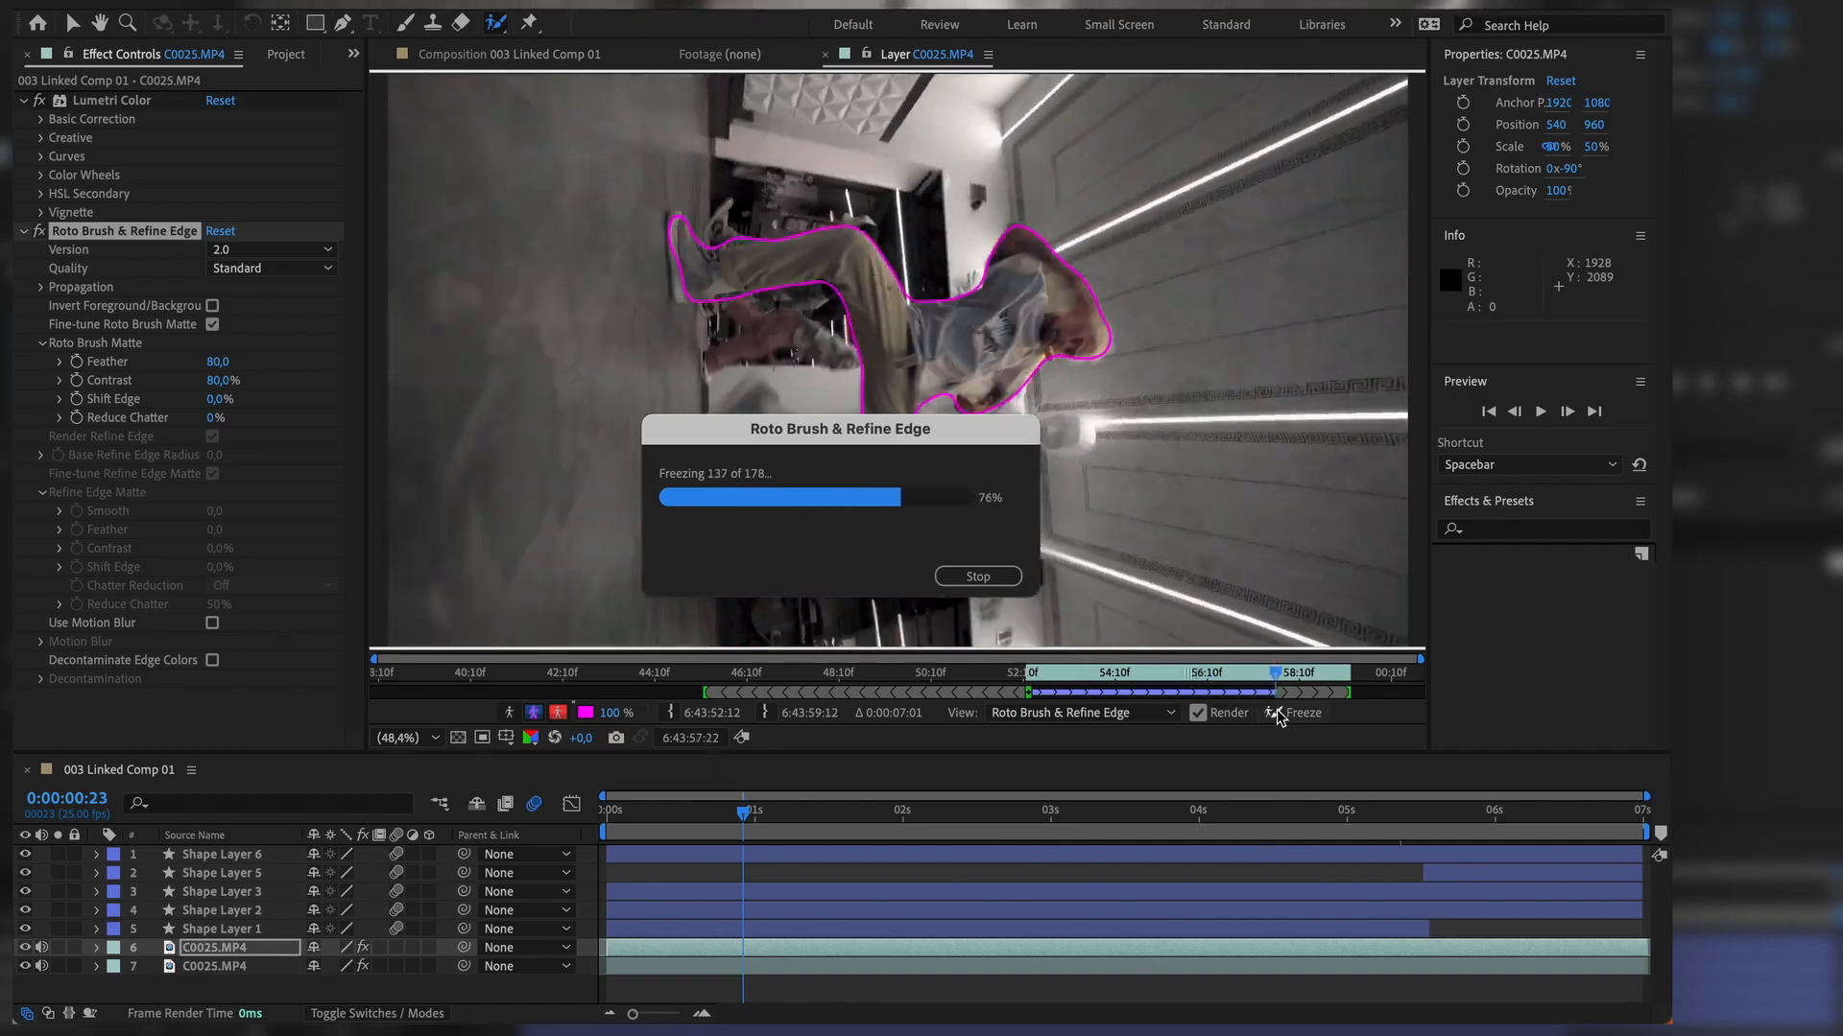
- Return to the composition view and move the rotoscoped C0025.MP4 layer above all the string shape layers
click(471, 57)
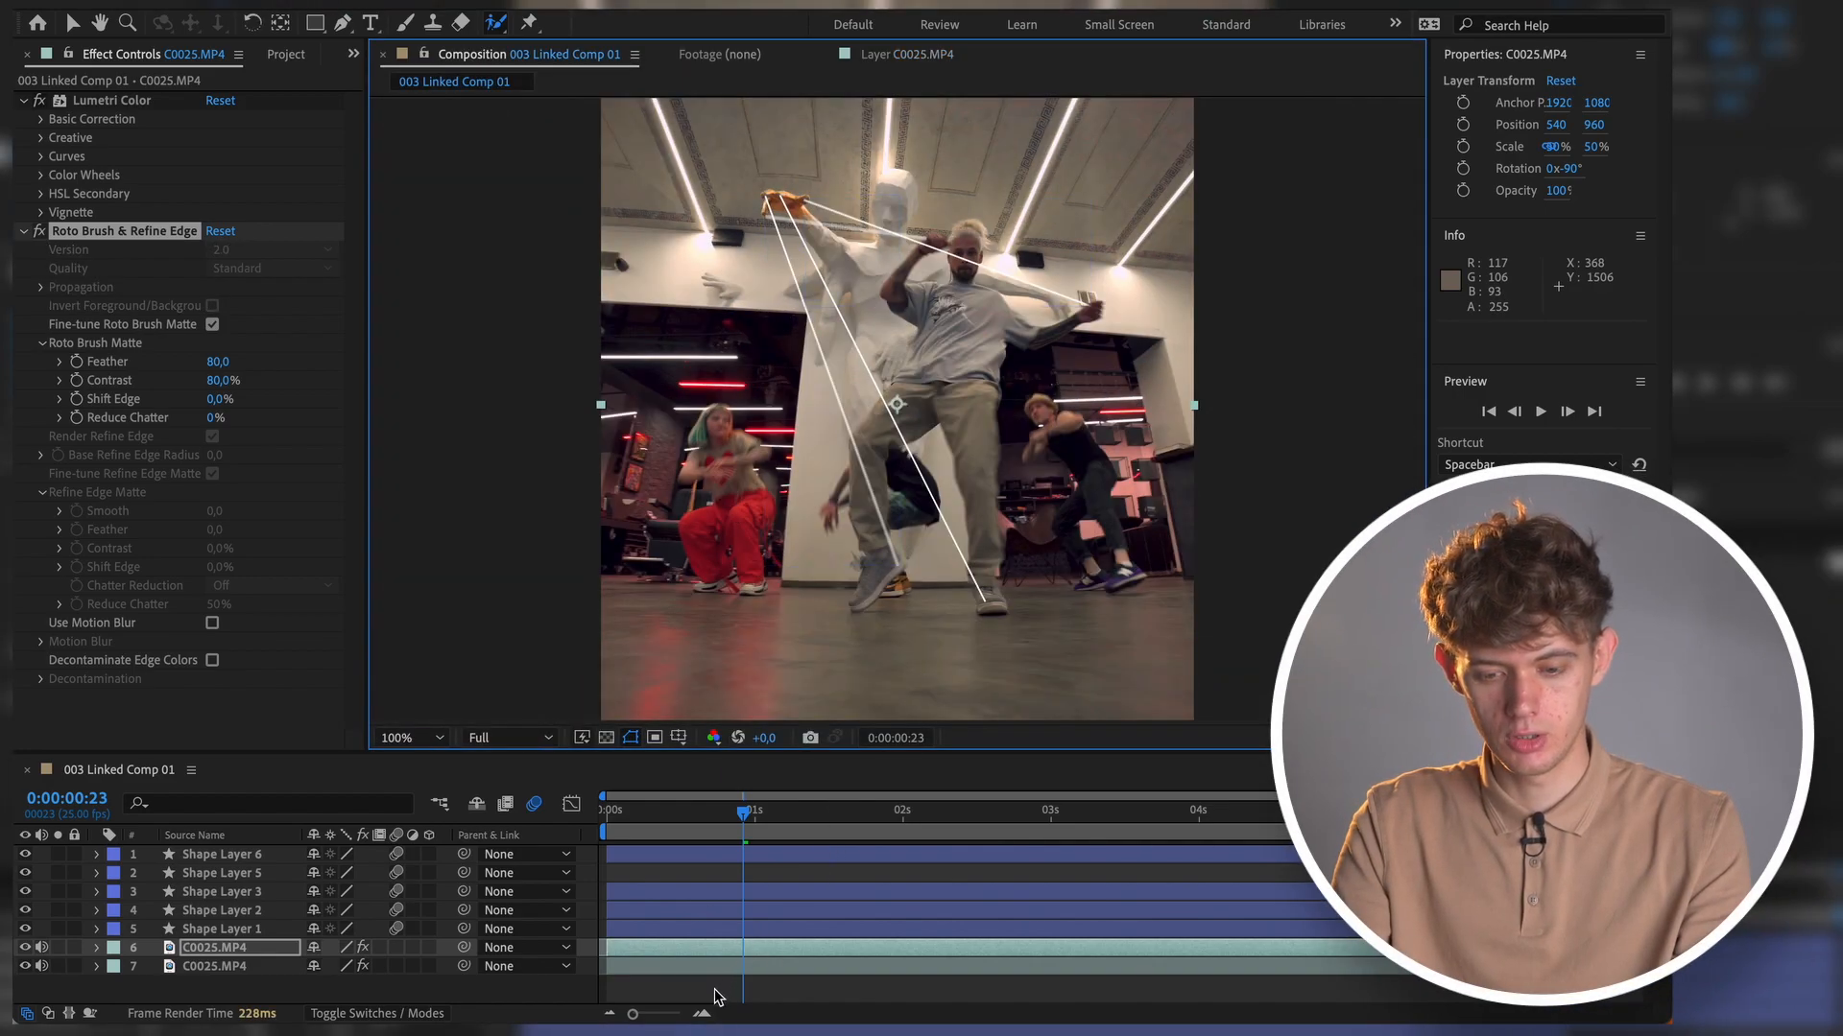
click(714, 998)
click(675, 952)
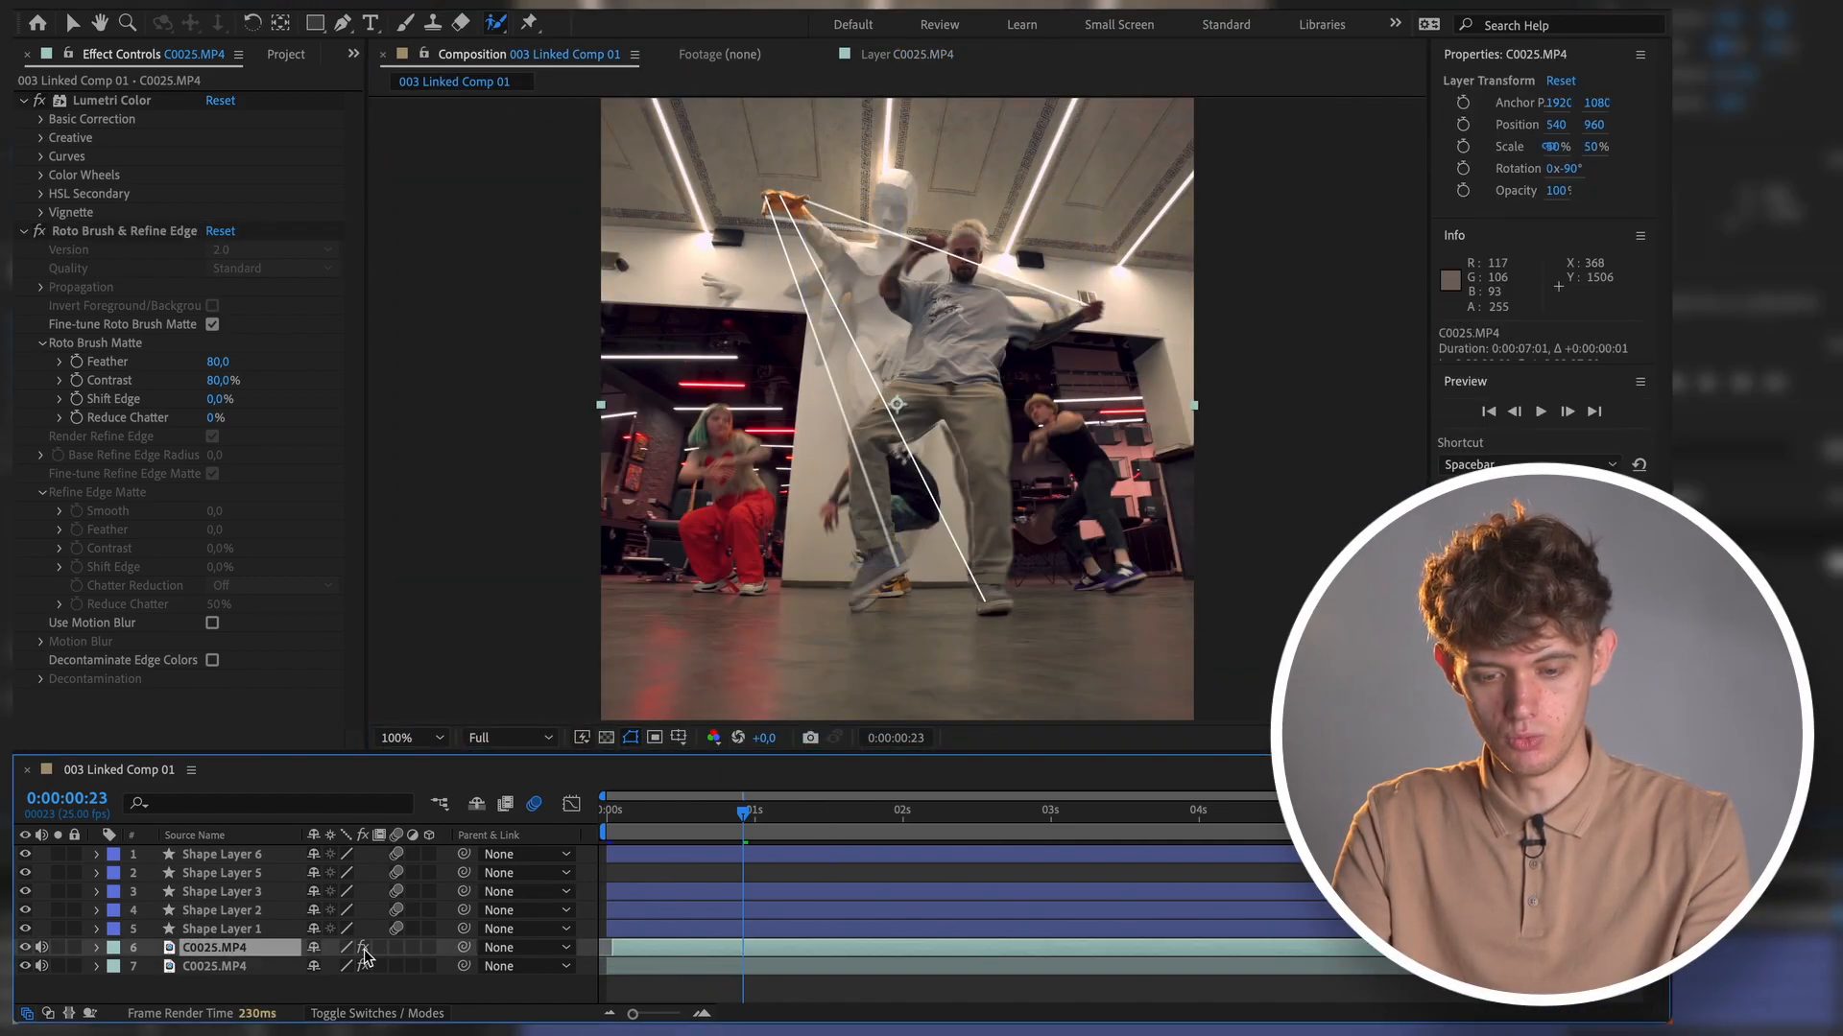
key(ctrl+z)
drag(277, 952, 253, 863)
click(288, 893)
click(641, 882)
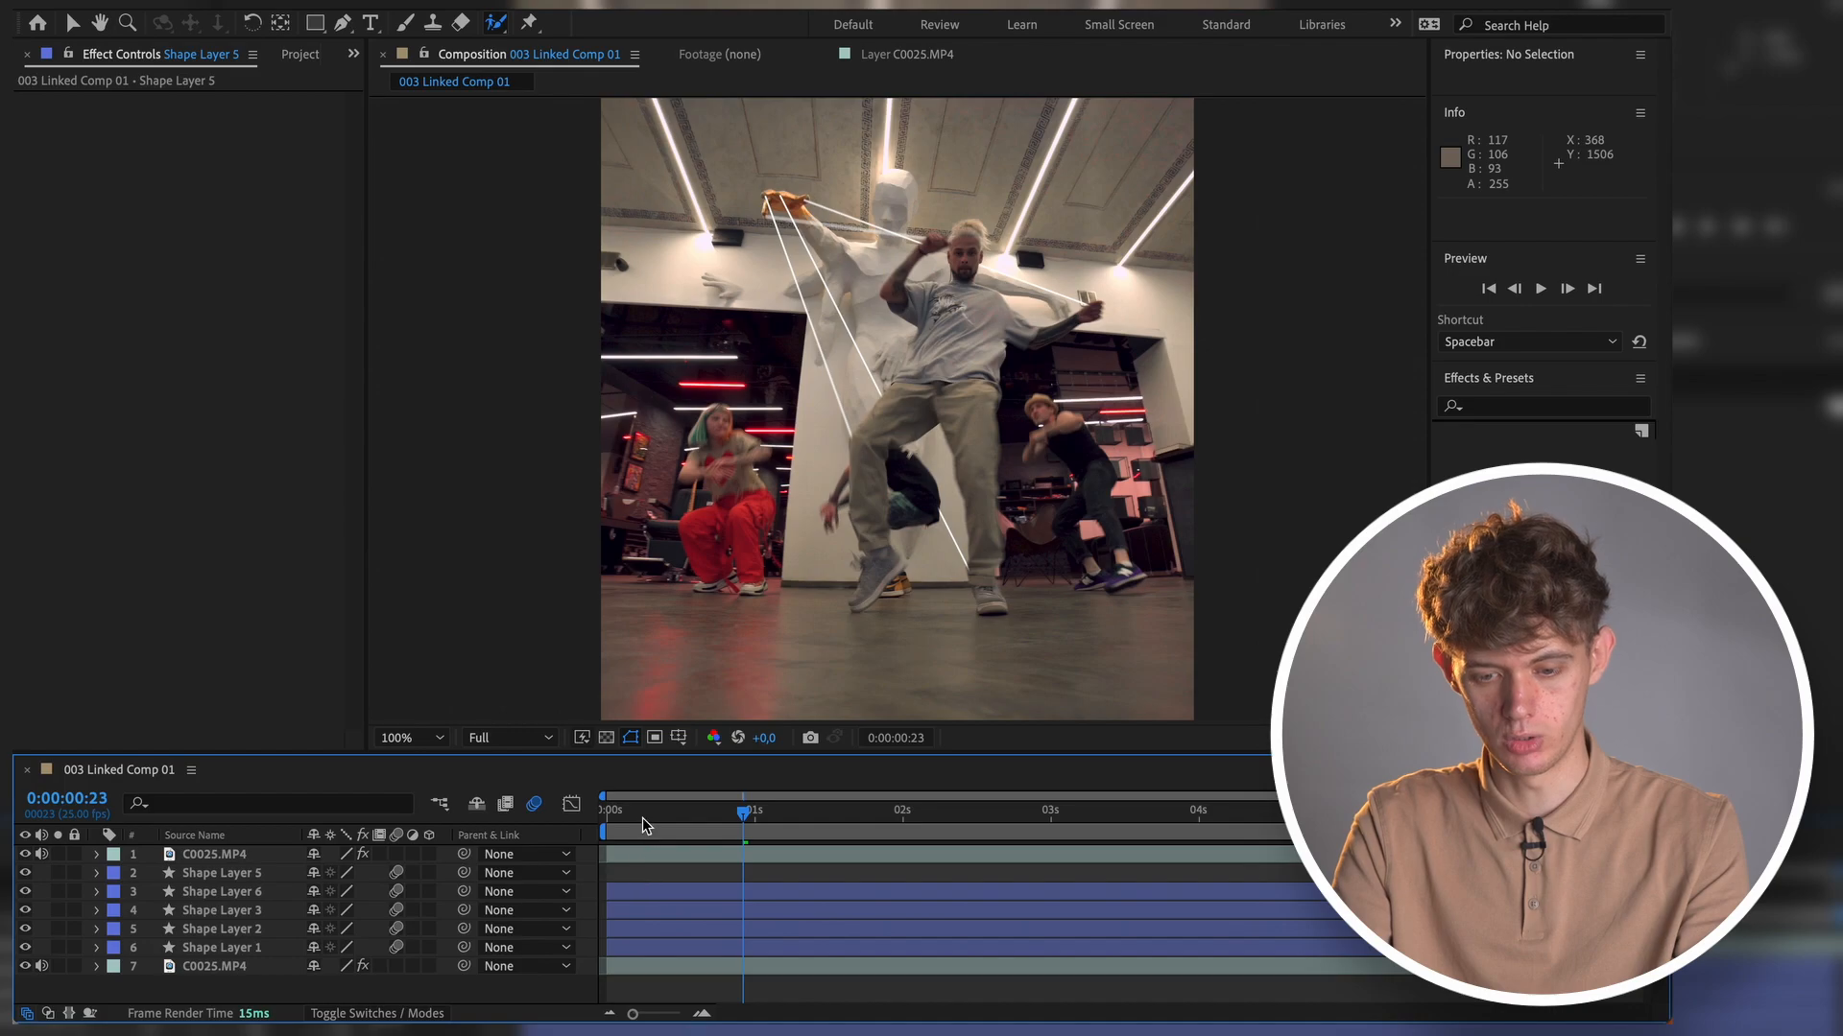
- Preview the composition from 0:00:00:00 and save the project
drag(626, 814, 578, 819)
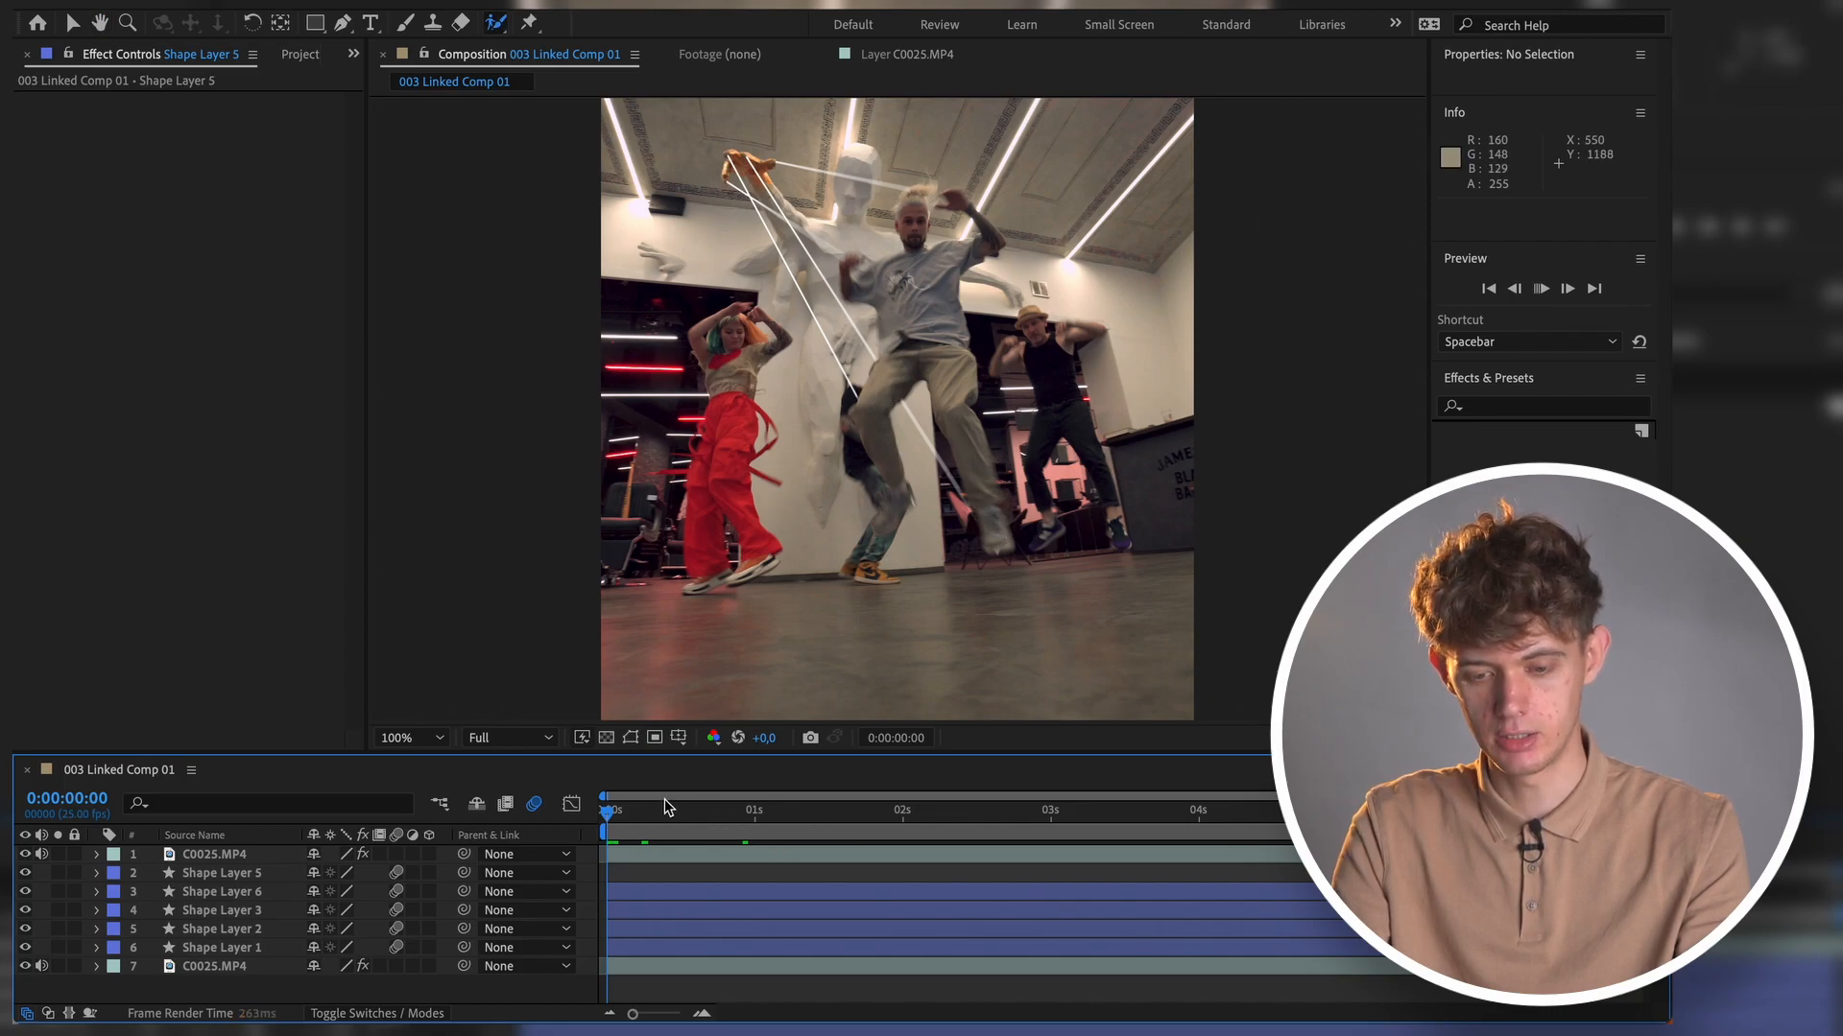
key(space)
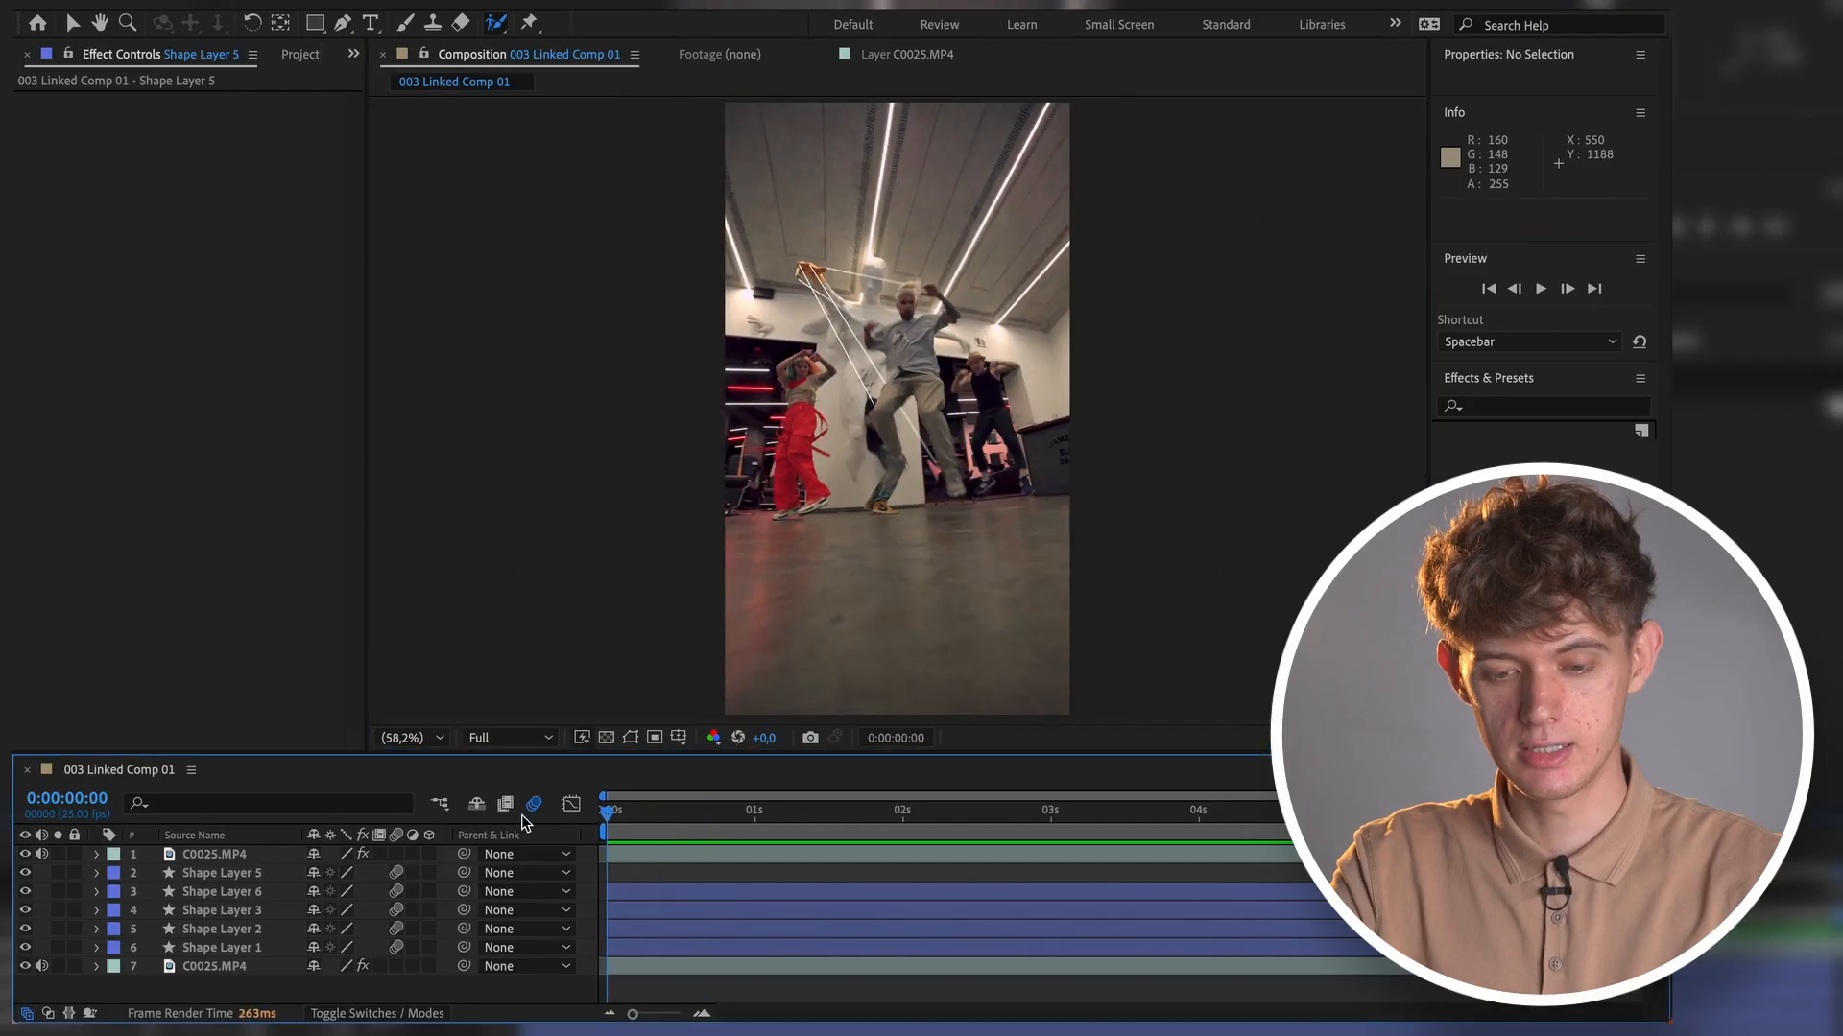
key(ctrl+s)
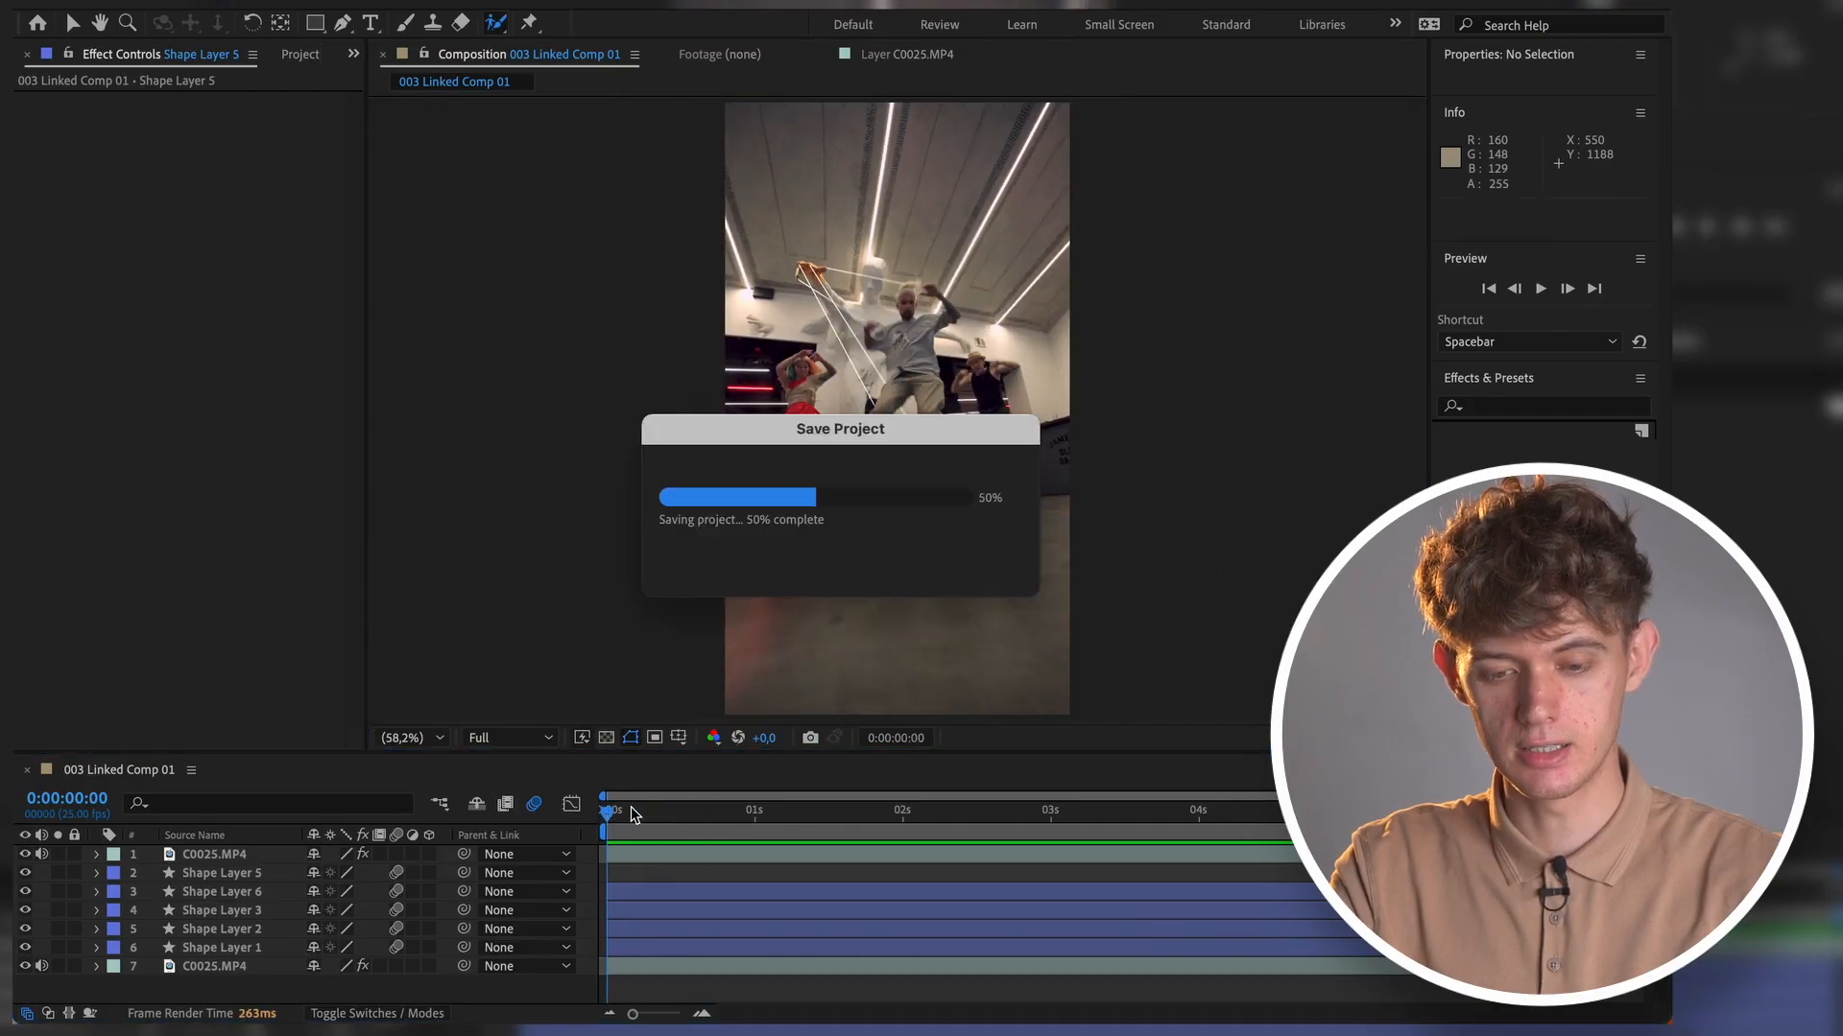
- Switch to Premiere Pro and start rendering the C0025 sequence containing the linked composition
key(super+Tab)
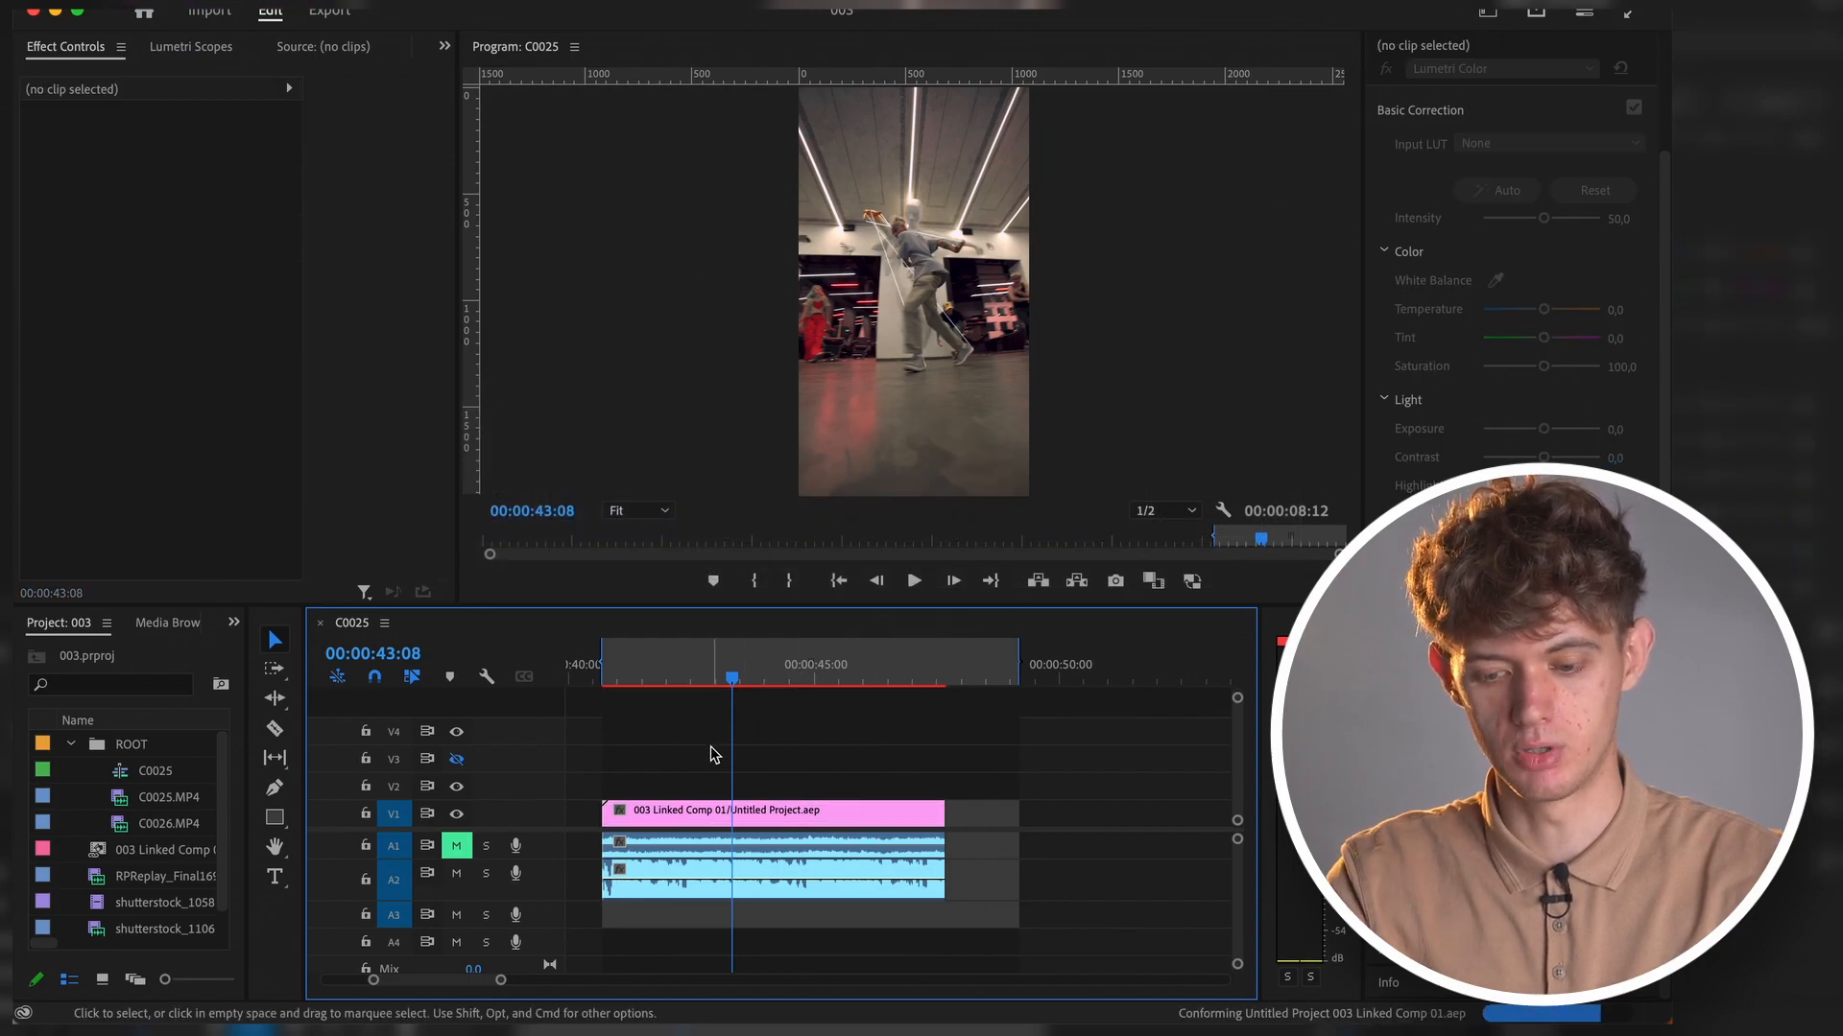
key(XF86AudioRaiseVolume)
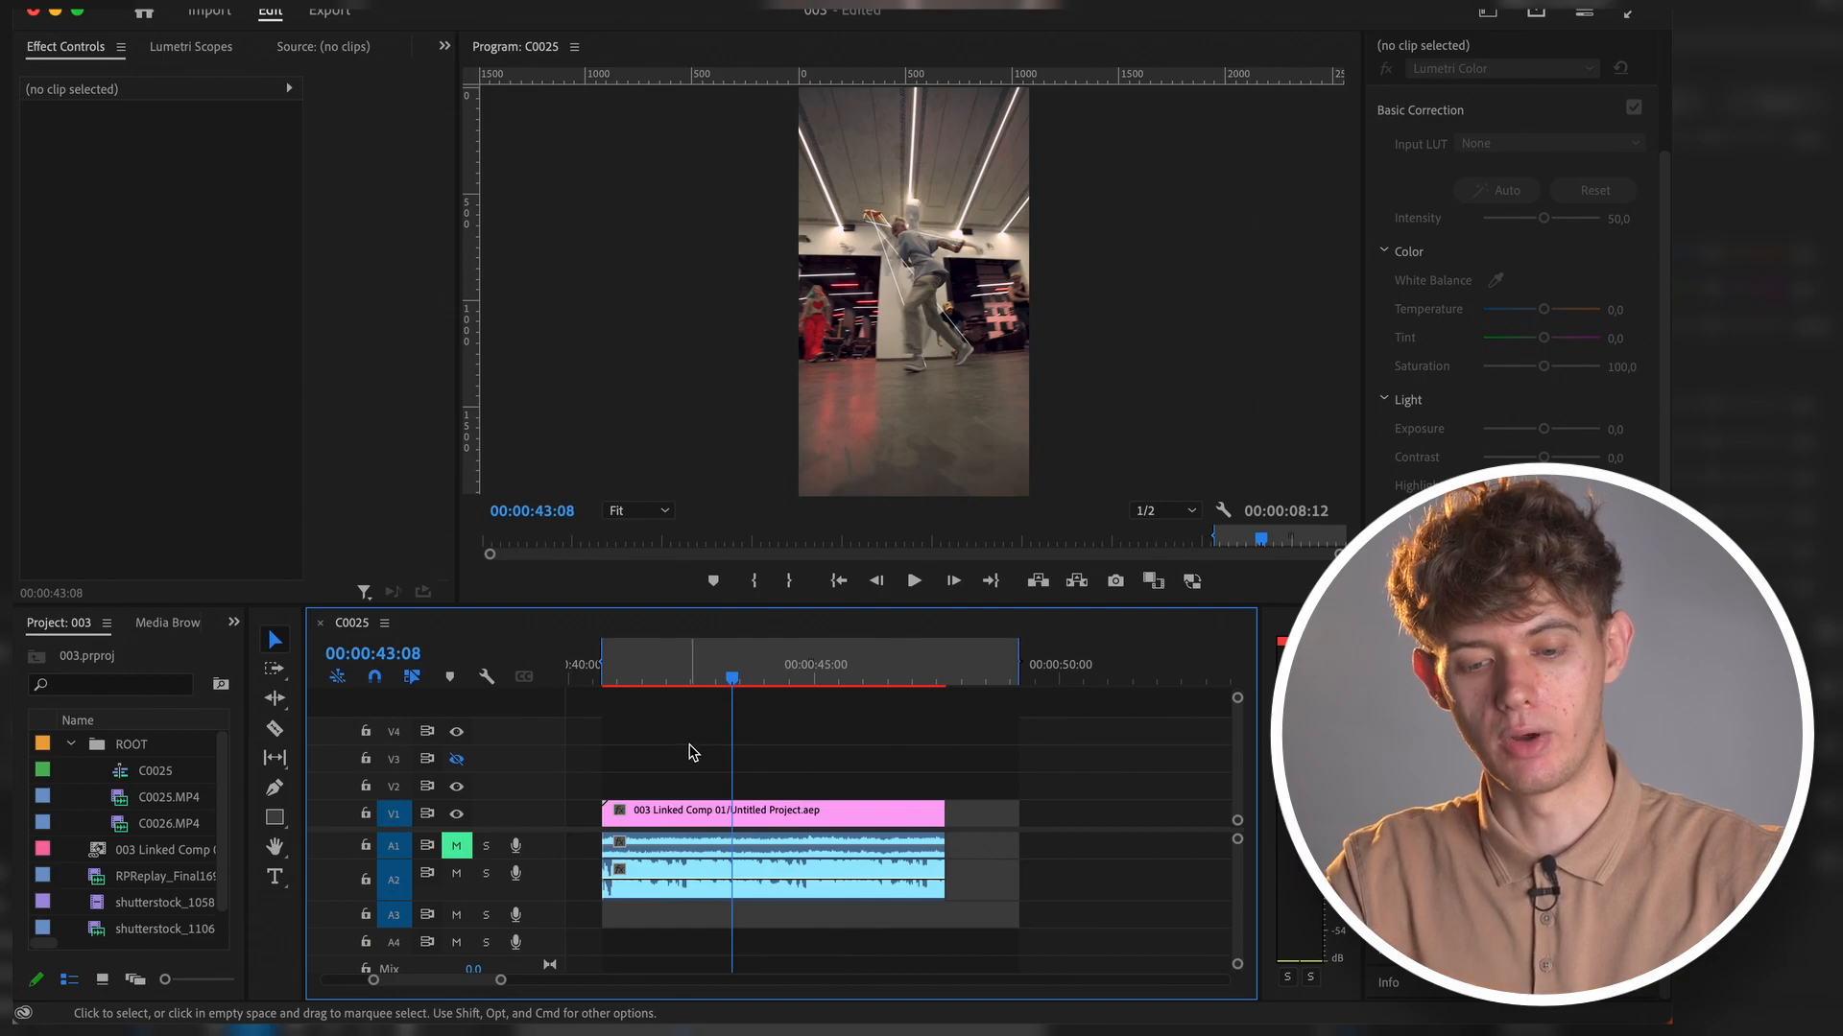
scroll(693, 752, left, 2)
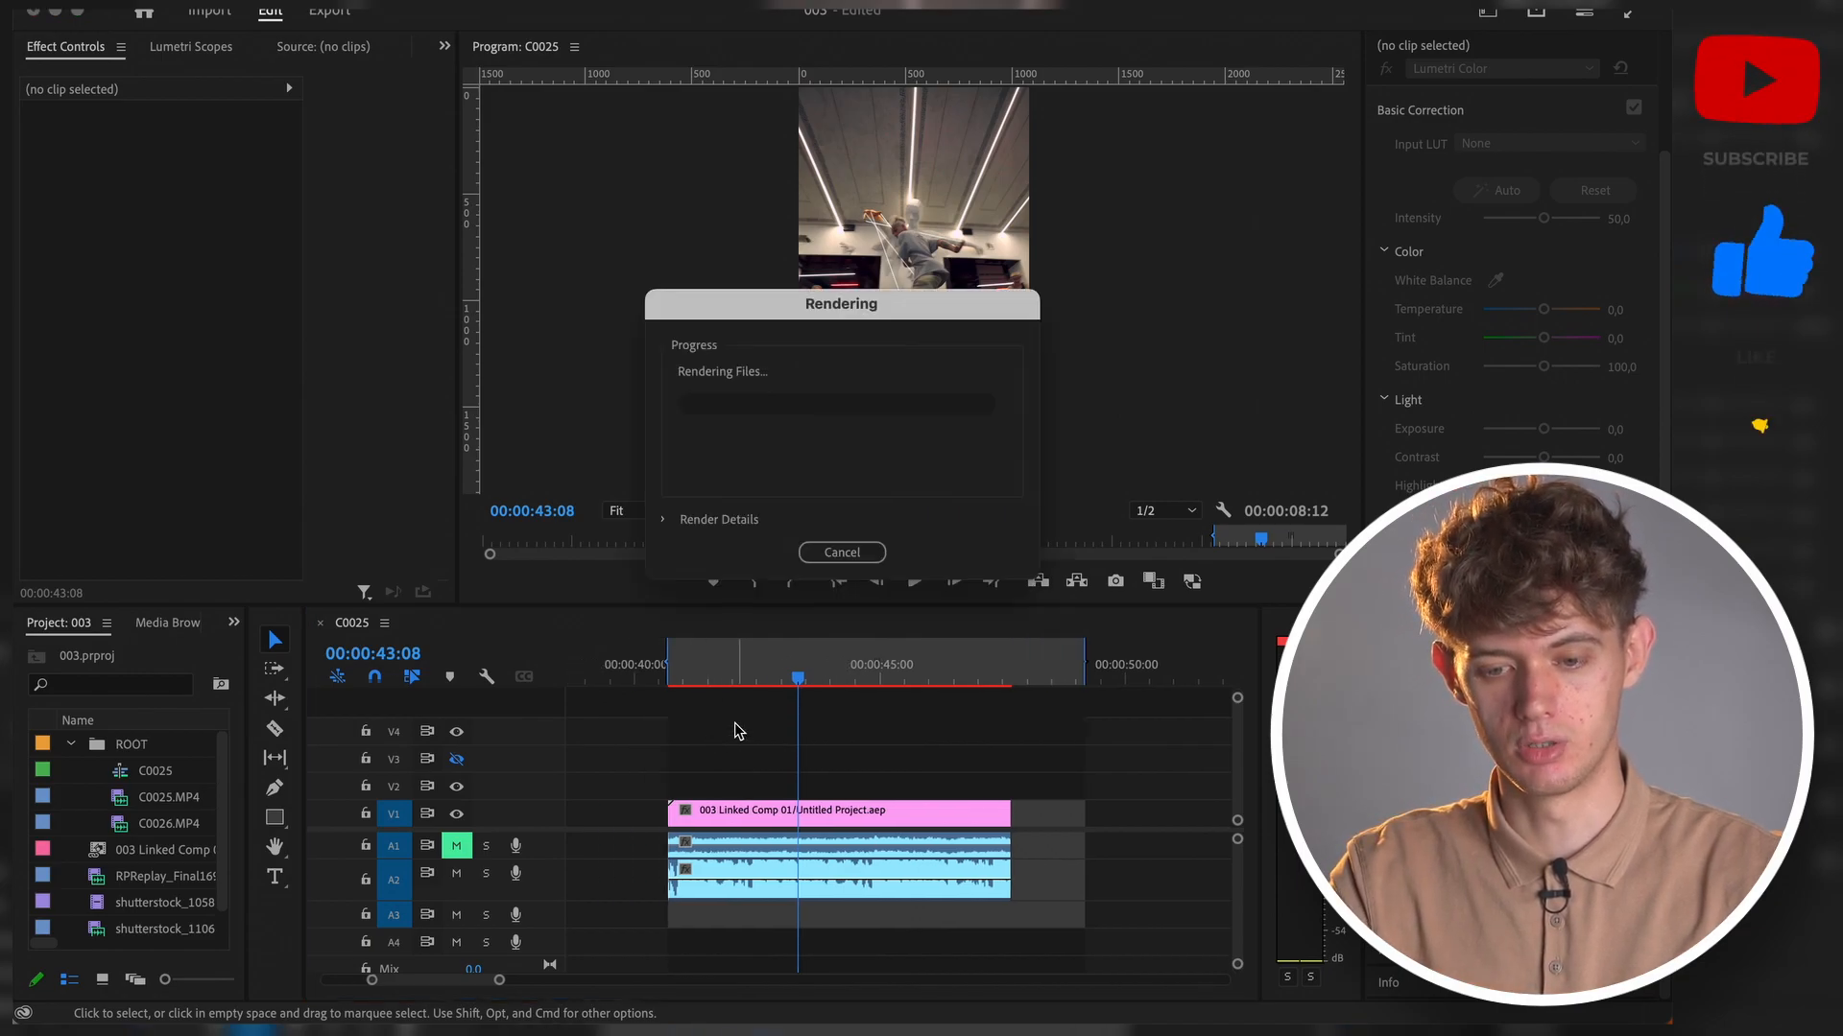